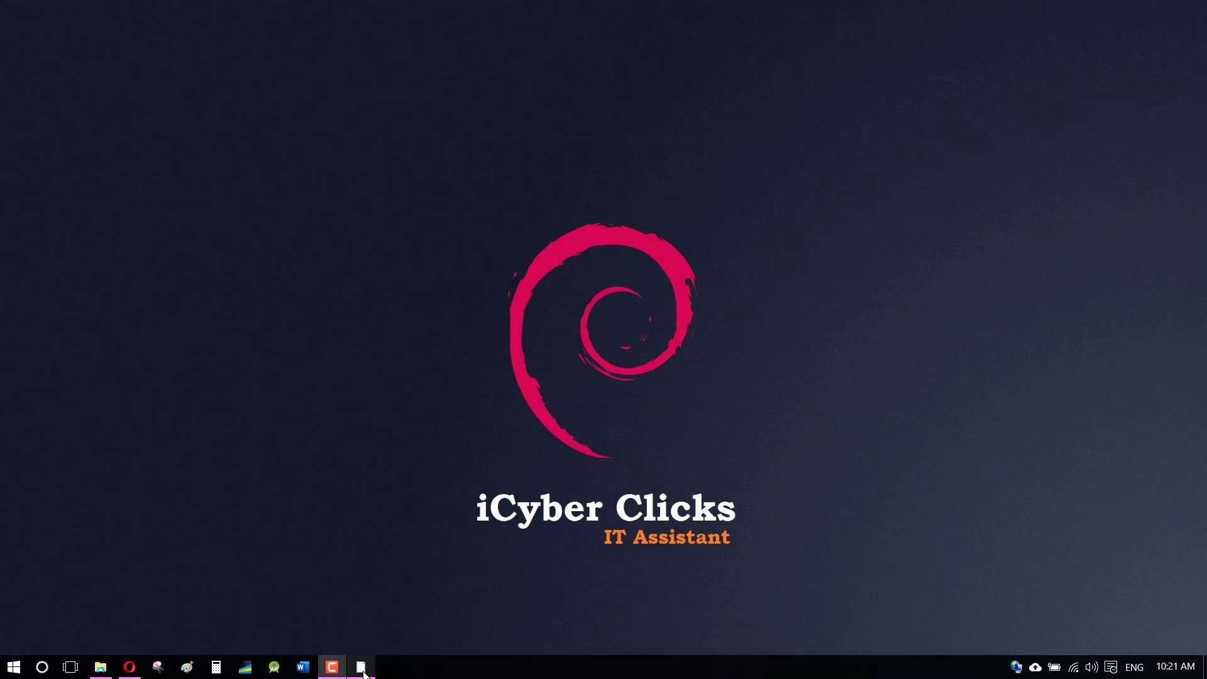
Bring up the Cisco Packet Tracer window from its taskbar icon
click(362, 667)
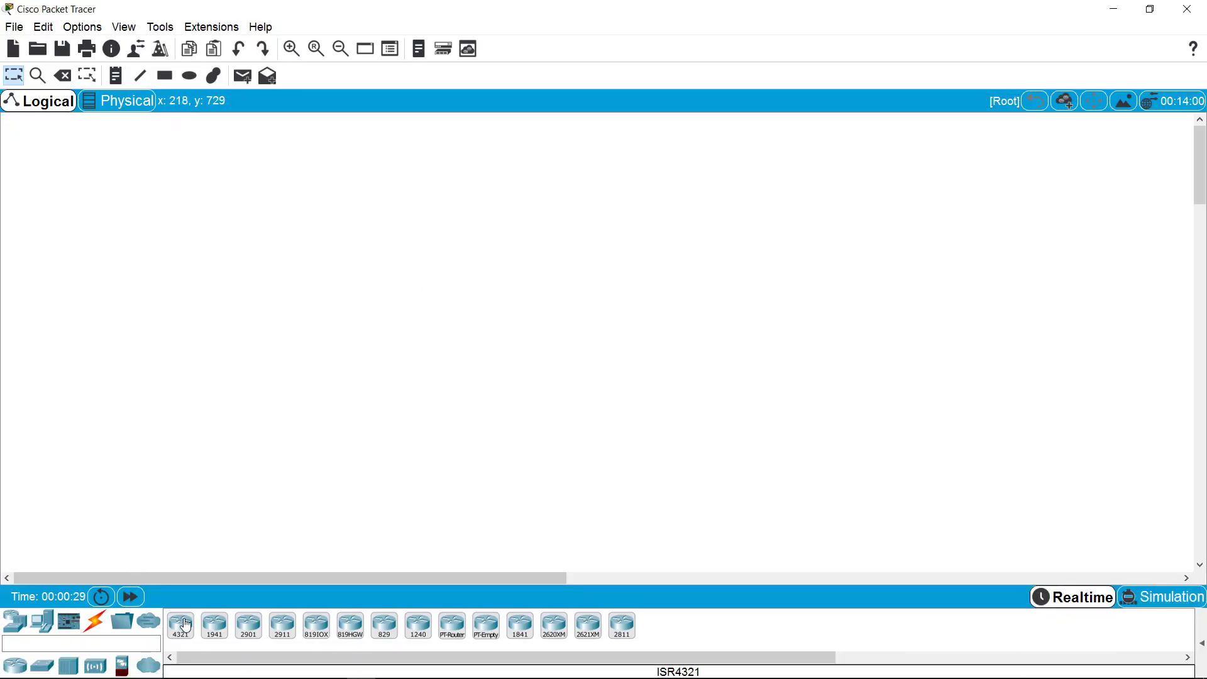
Place an ISR4321 router (Router0) on the workspace and open its widened CLI console
drag(184, 641, 263, 287)
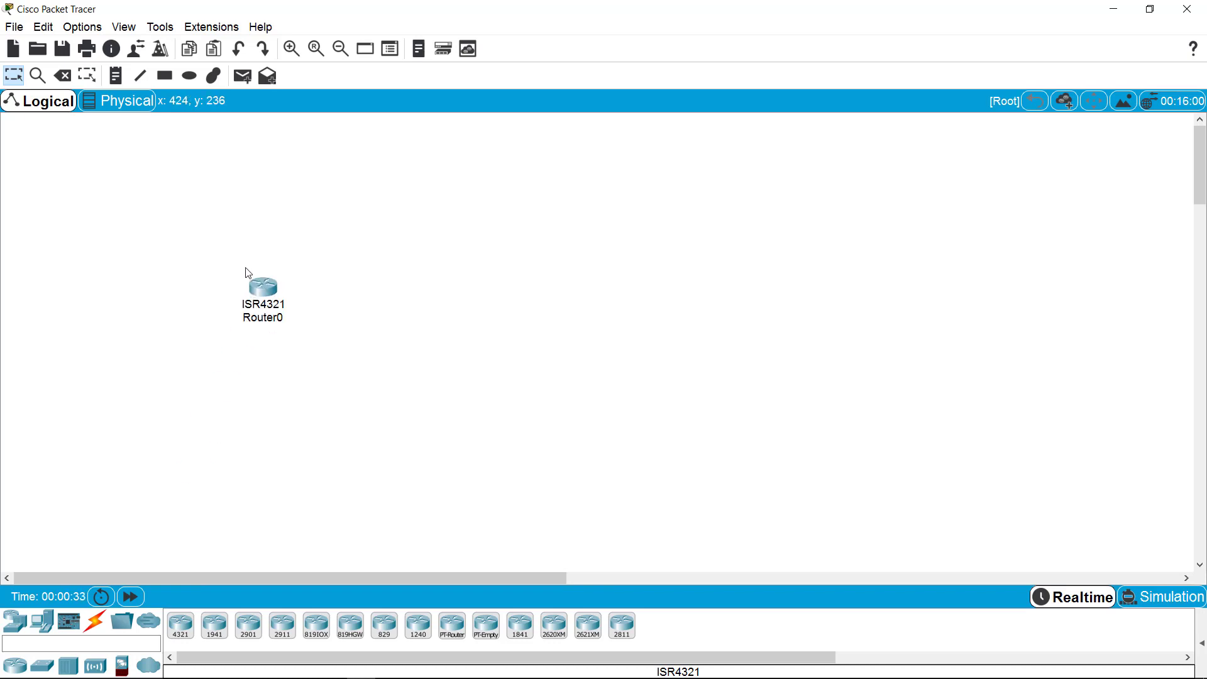
click(268, 289)
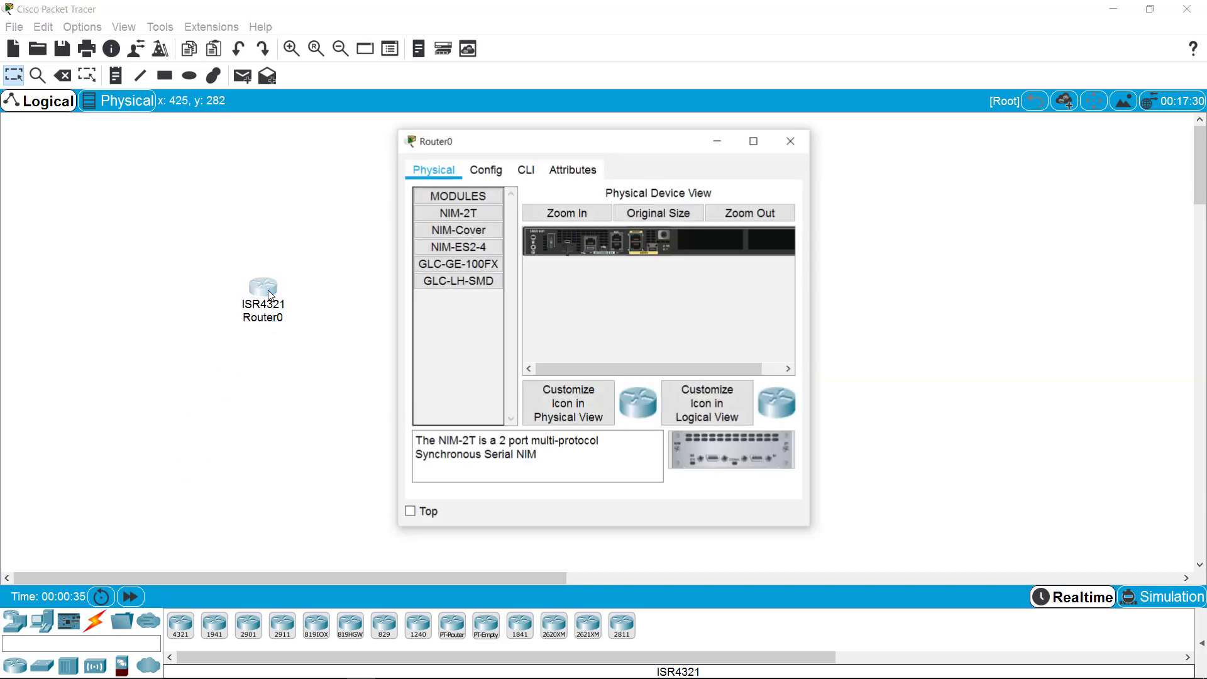
drag(809, 328, 1051, 324)
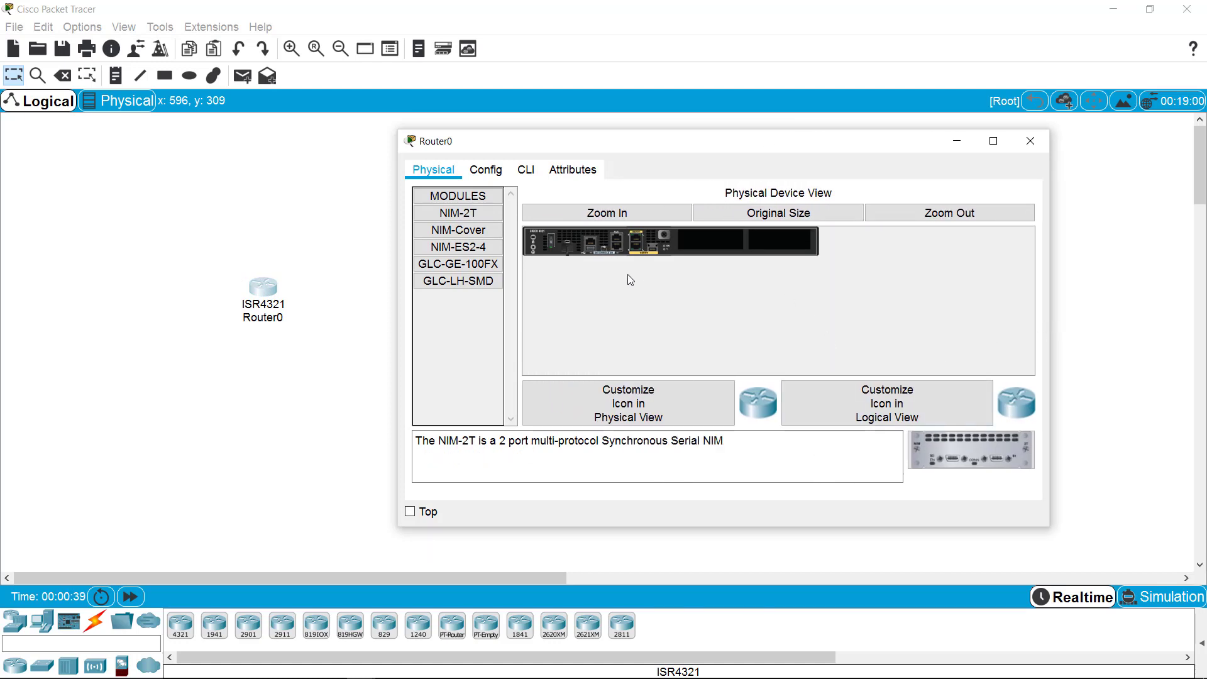
click(526, 170)
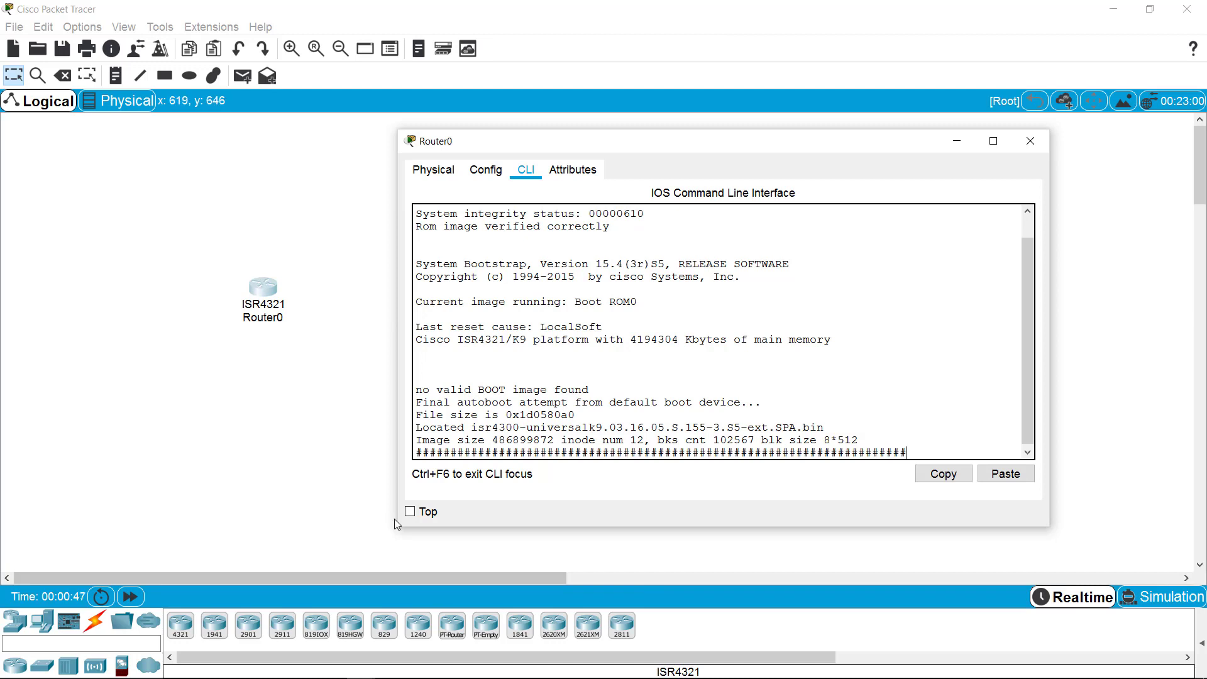
Keep Router0's window on top and decline the initial configuration dialog with 'no'
click(425, 520)
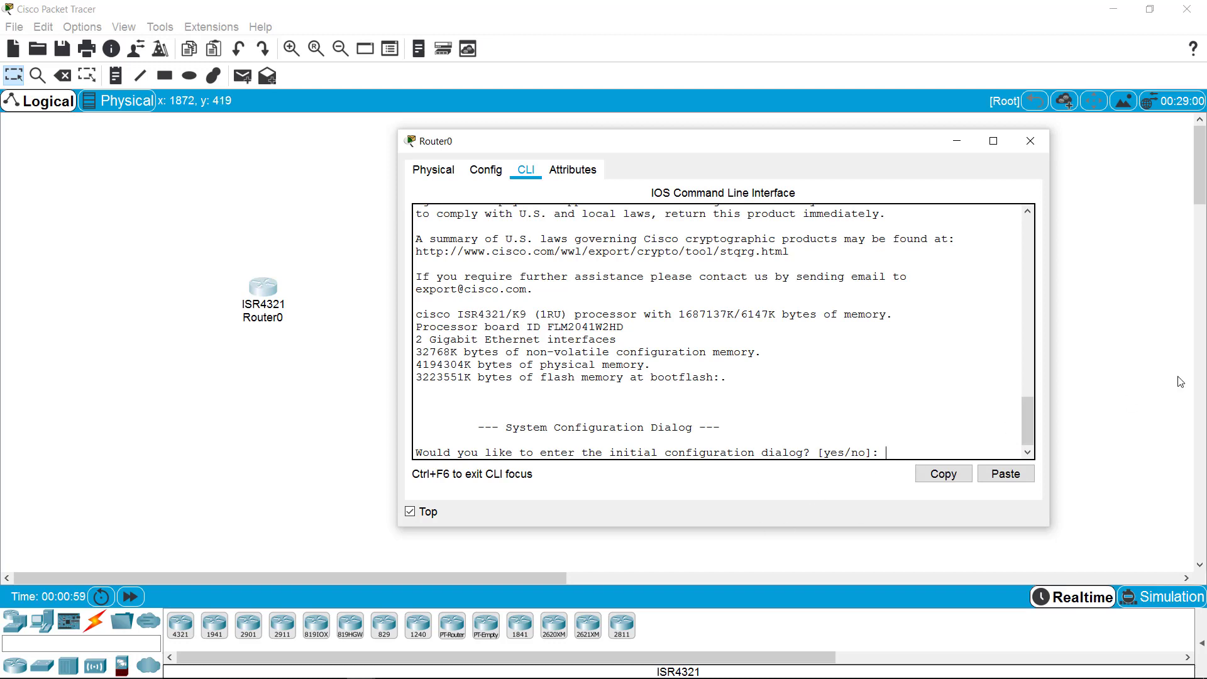
text(no)
key(Return)
key(Return)
key(Return)
key(Return)
key(Return)
key(Return)
key(Return)
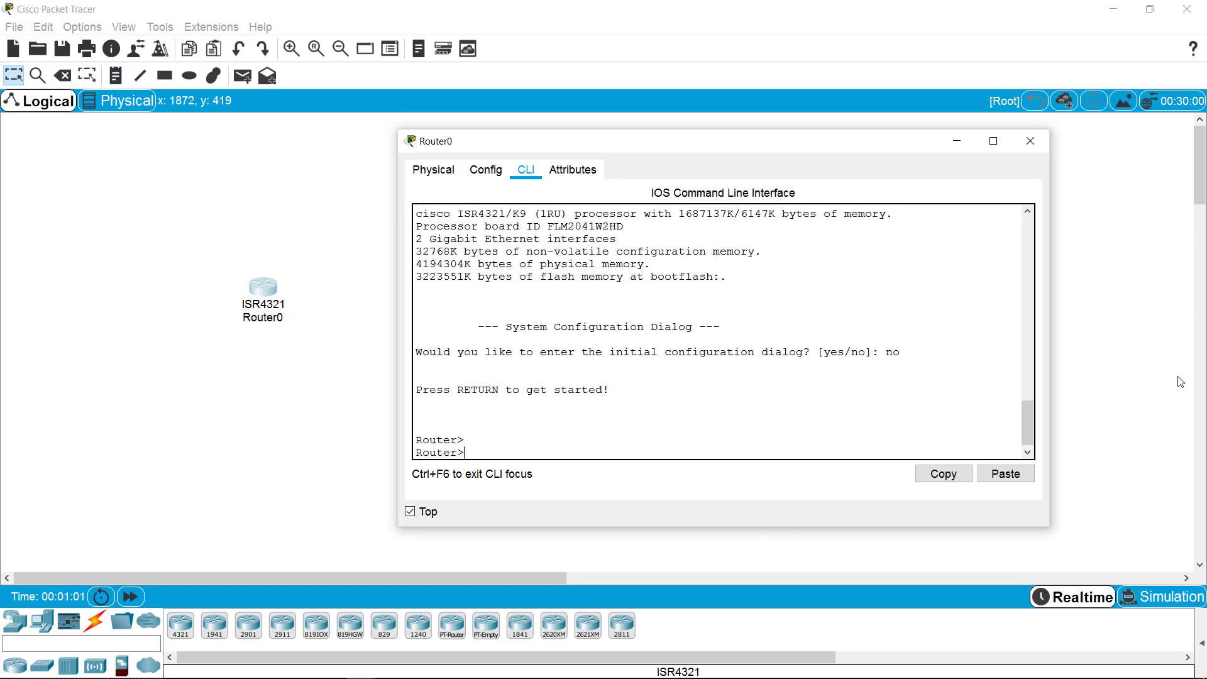
key(Return)
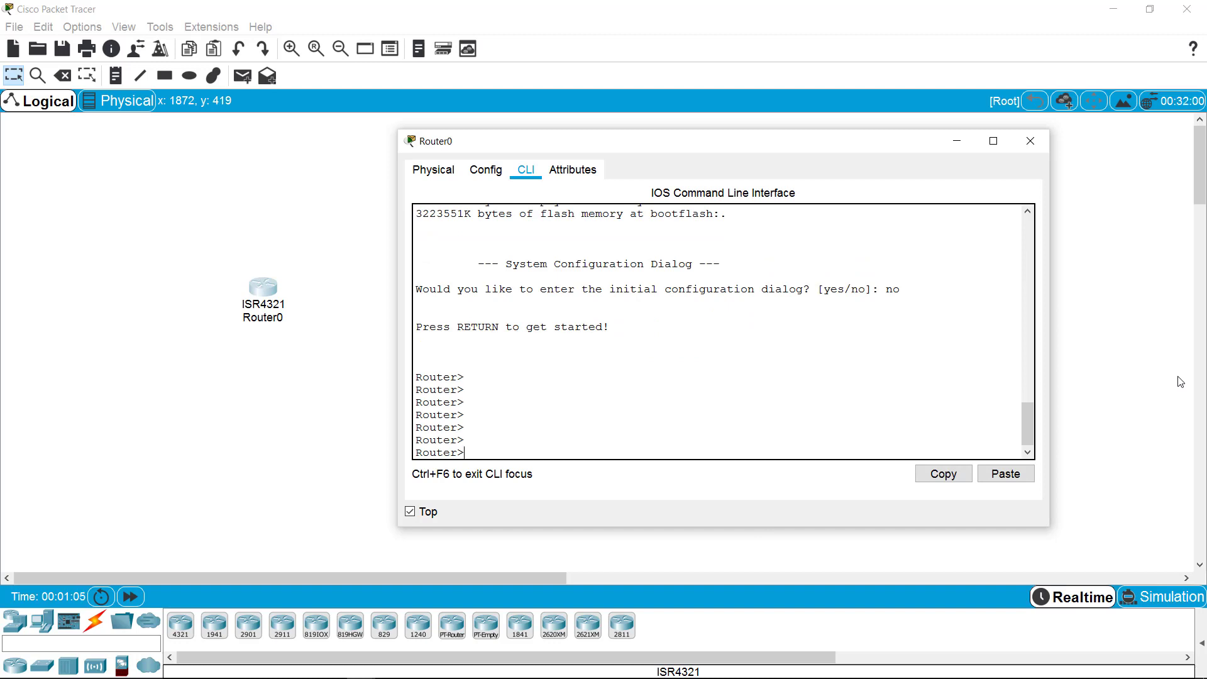
Enter privileged EXEC mode with enable to reach the Router# prompt
text(enable)
key(Return)
key(Return)
key(Return)
key(Return)
key(Return)
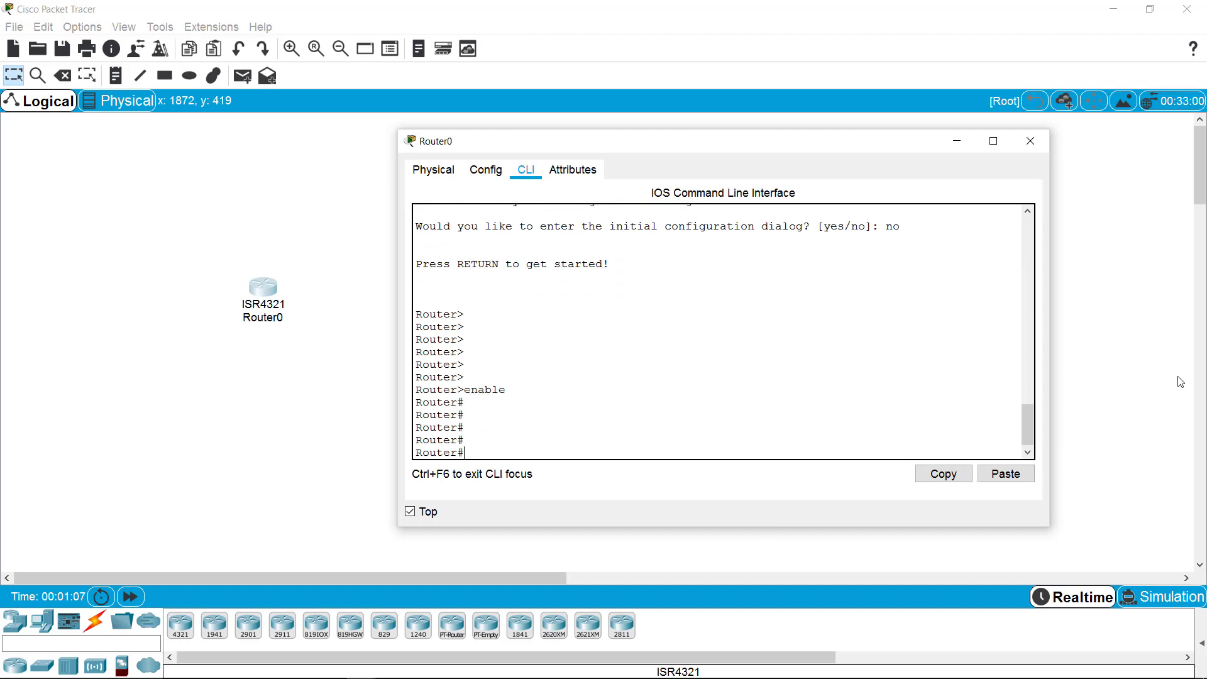
key(Return)
key(Return)
key(Return)
key(Return)
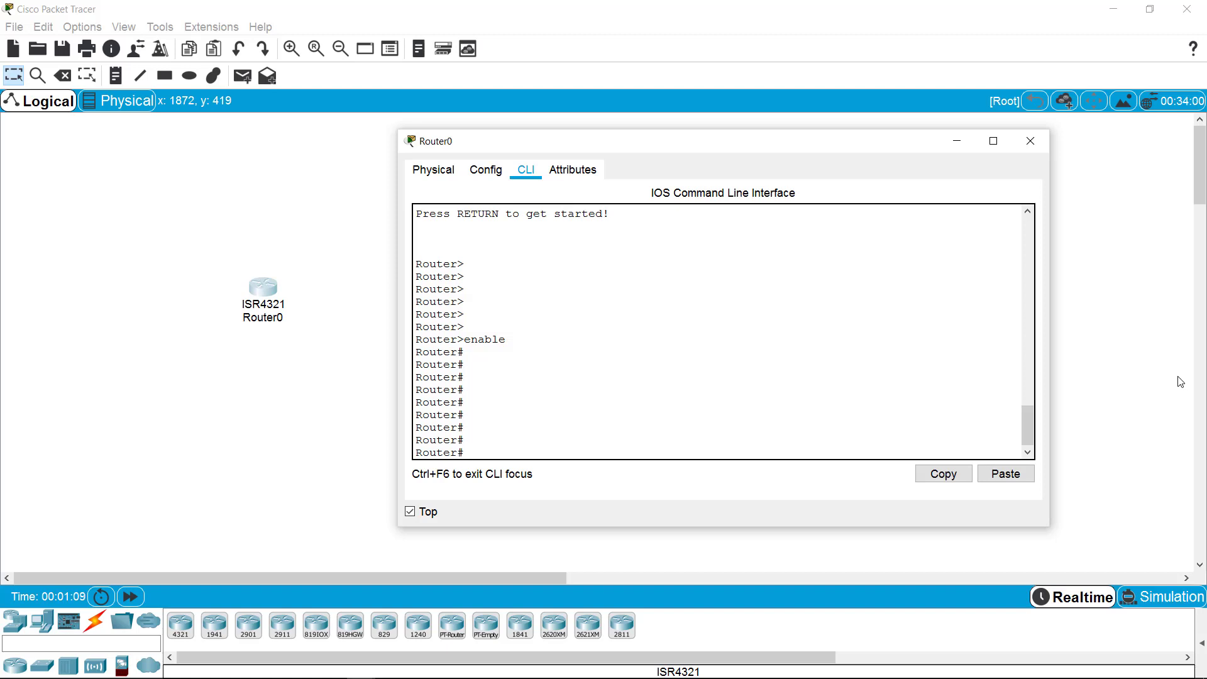
Enter global configuration mode and set an enable password on Router0
key(Tab)
key(Return)
key(Return)
key(Return)
key(Return)
key(Return)
key(Return)
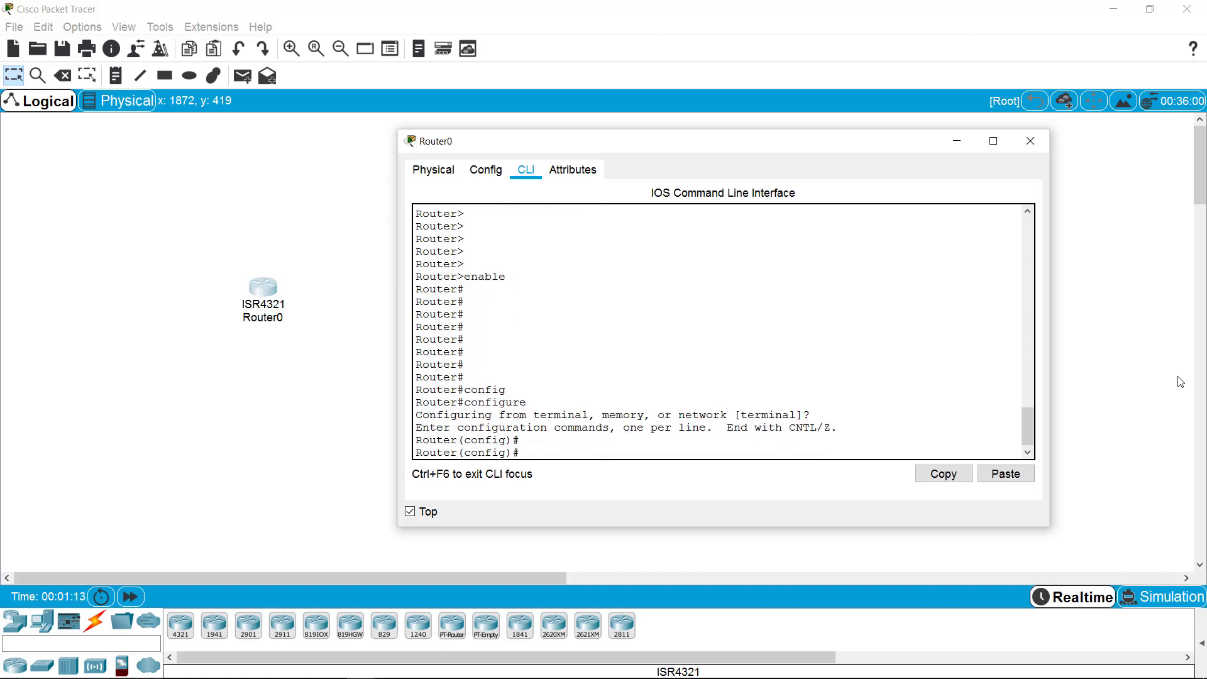
key(Return)
key(Return)
key(Return)
key(Return)
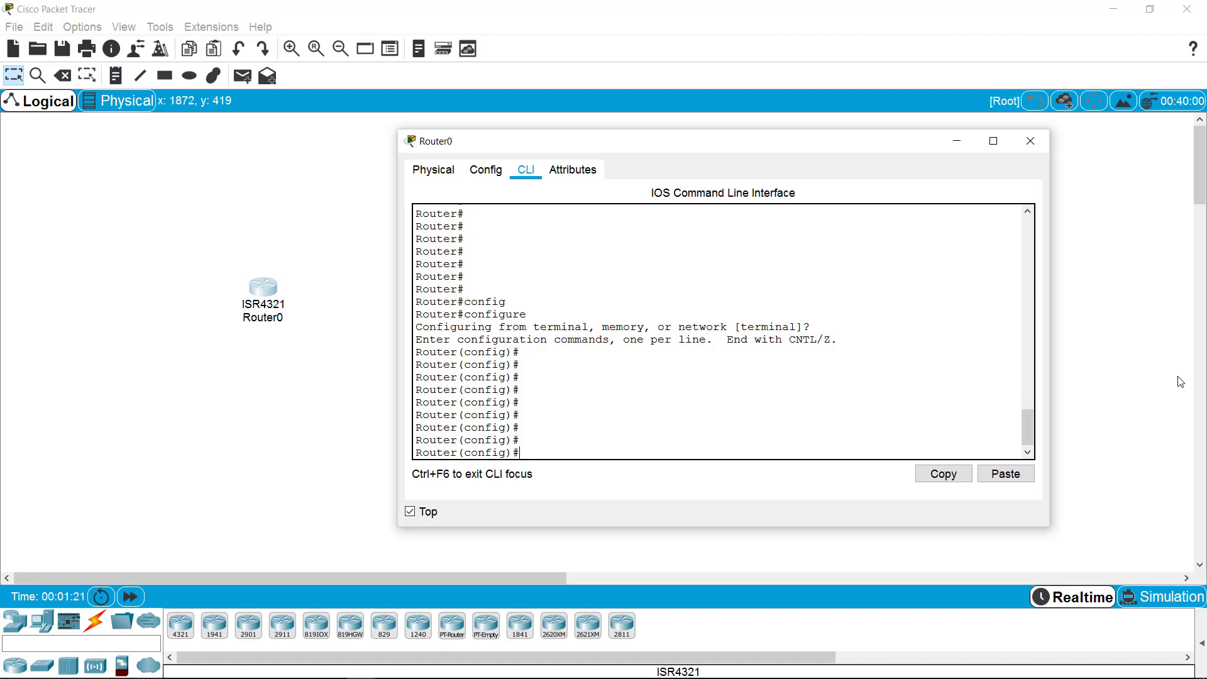
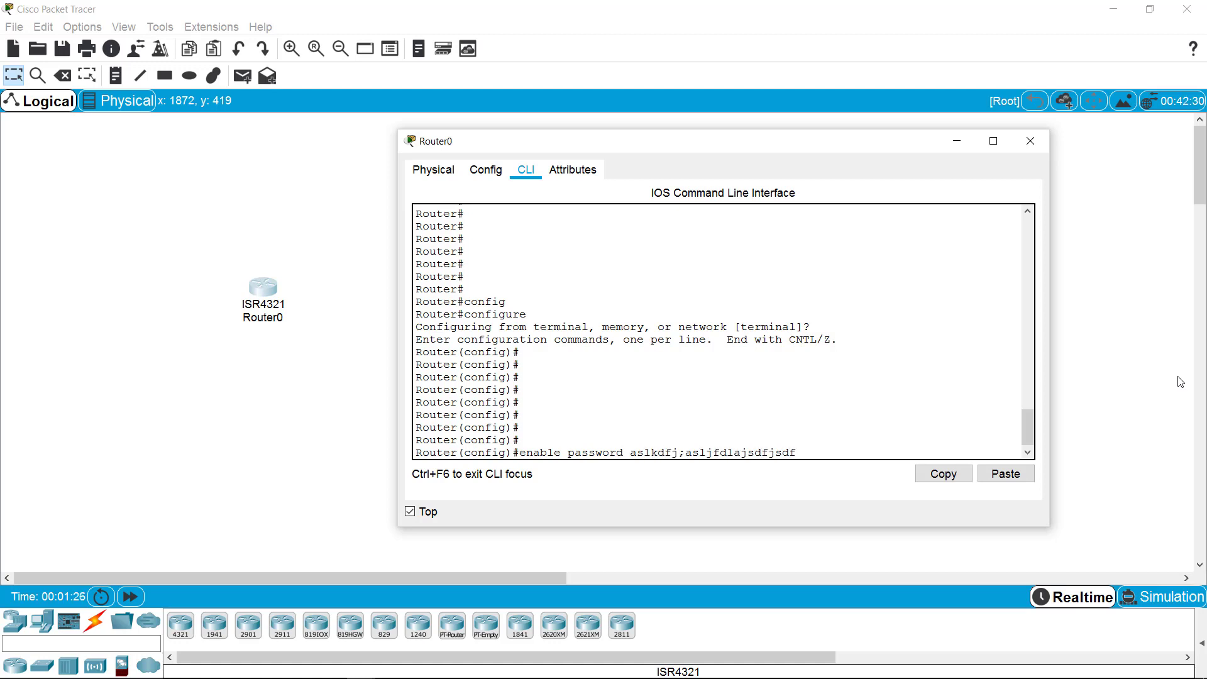
key(Return)
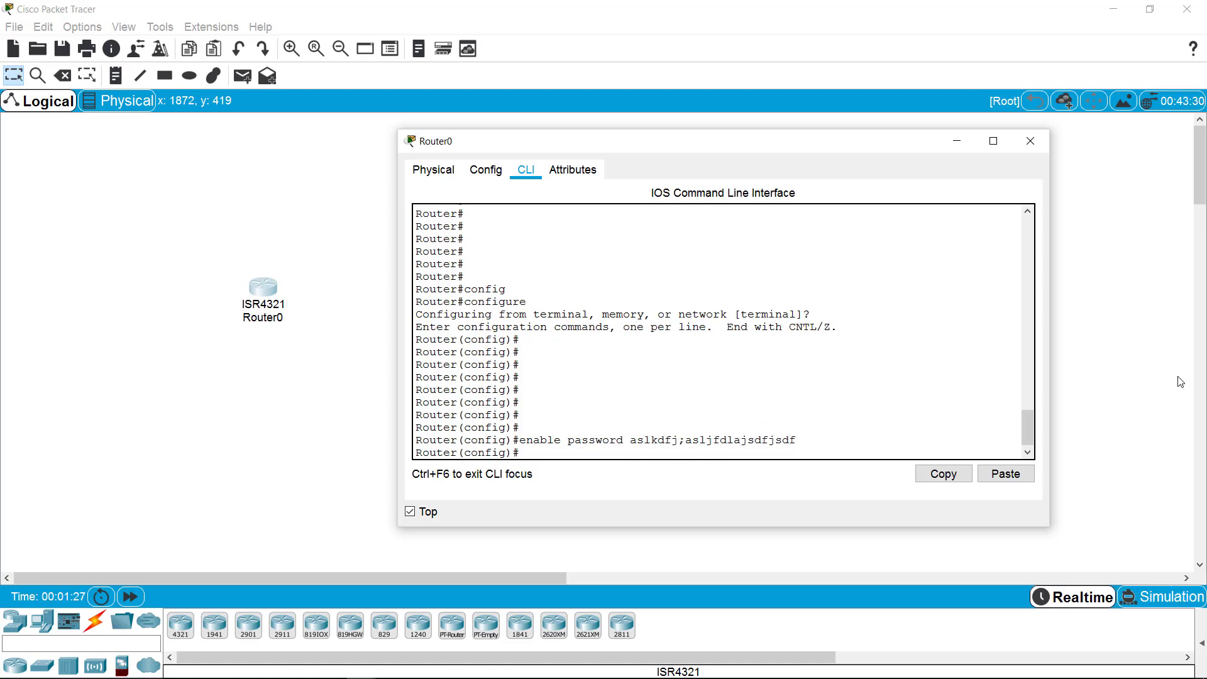
key(Return)
key(Return)
key(Return)
key(Return)
key(Return)
key(Return)
key(Return)
key(Return)
key(Return)
key(Return)
key(Return)
key(Return)
key(Return)
key(Return)
key(Return)
key(Return)
key(Return)
key(Return)
key(Return)
key(Return)
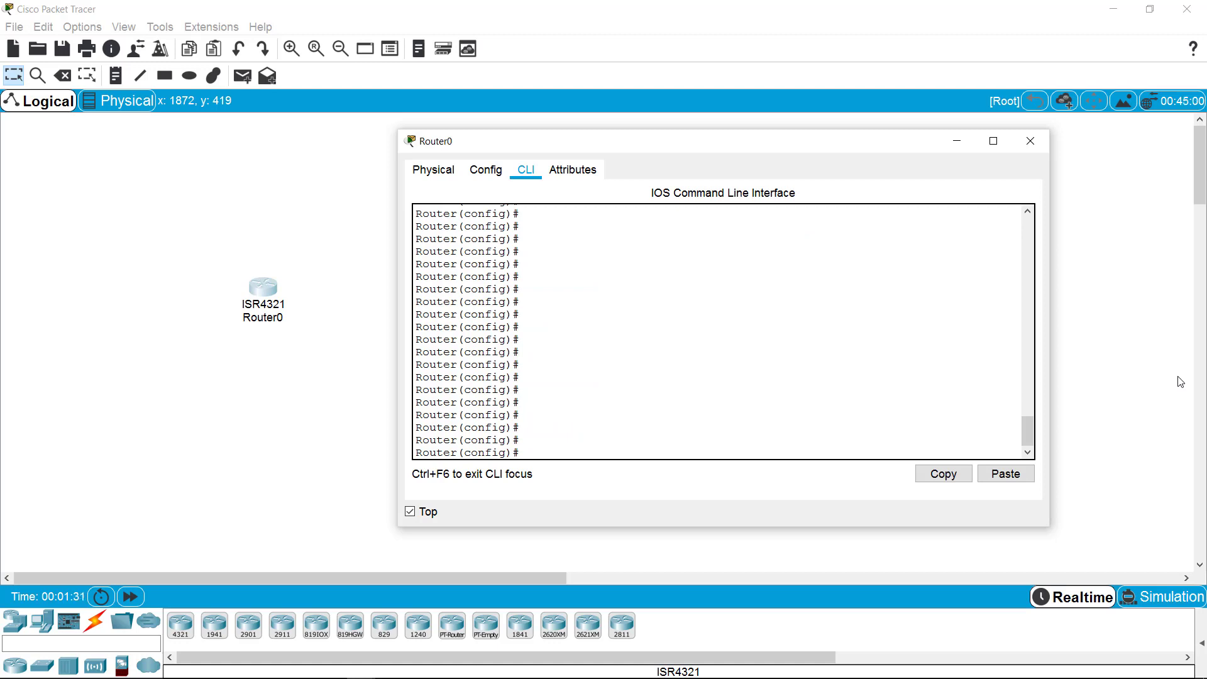
Exit configuration mode and save the running configuration with write, getting [OK]
text(exit)
key(Return)
key(Return)
key(Return)
key(Return)
key(Return)
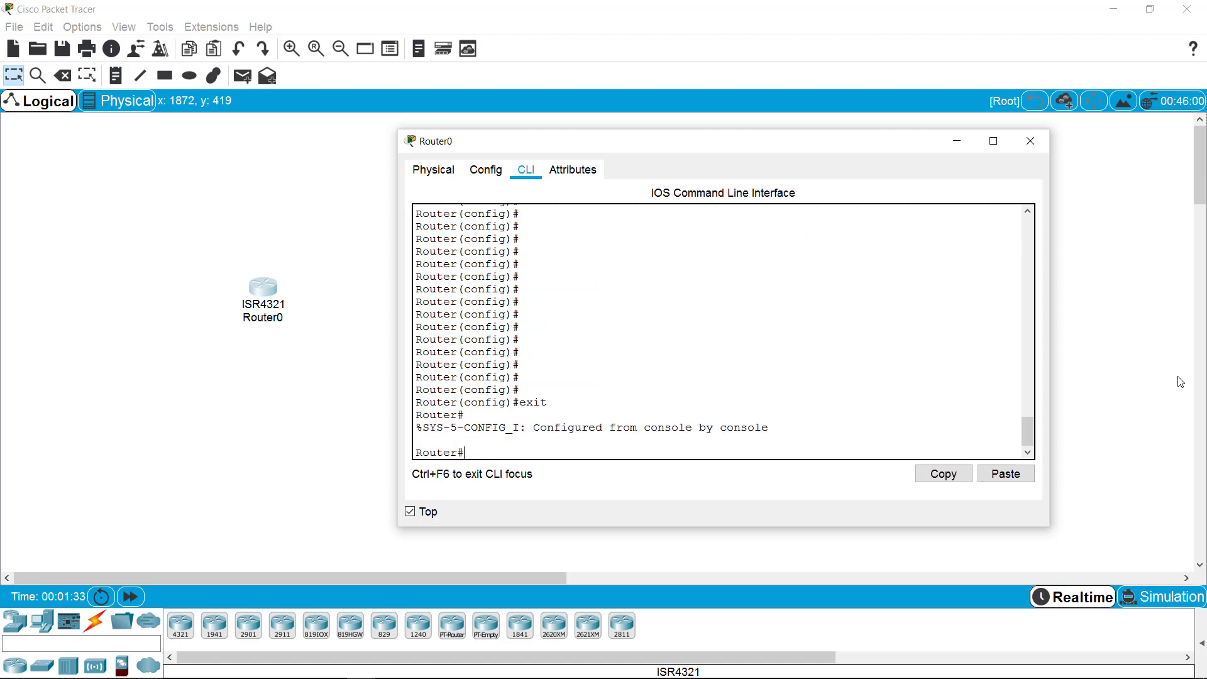
key(Return)
text(write)
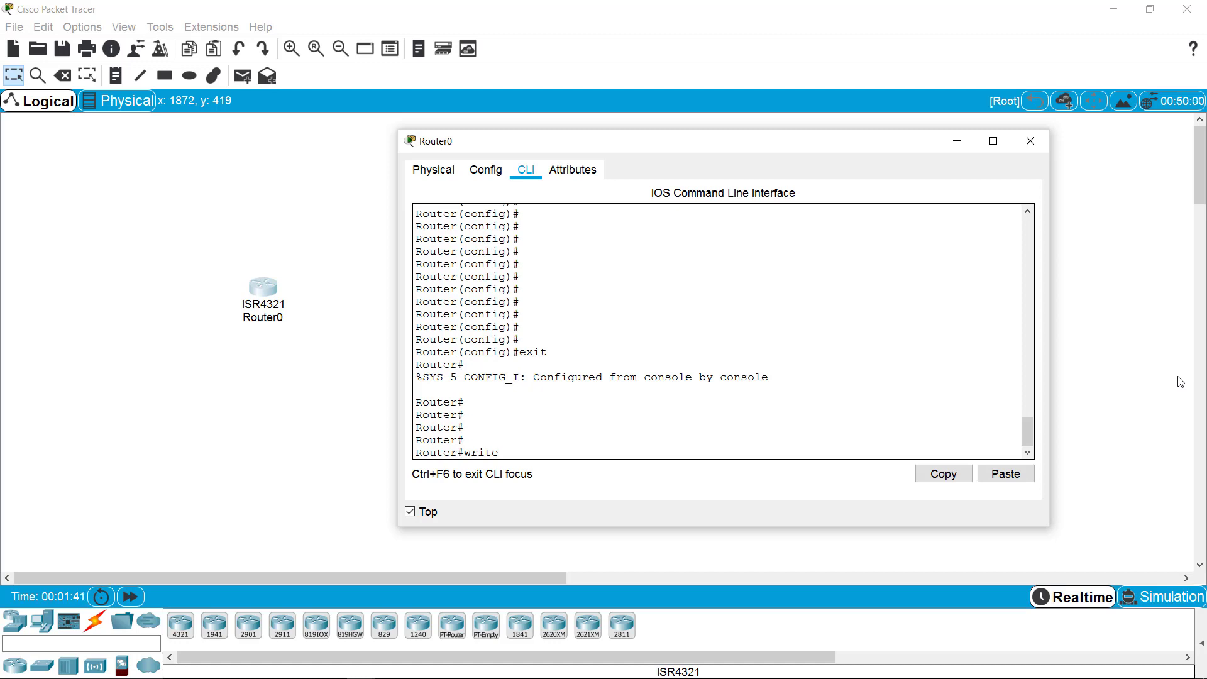
key(Return)
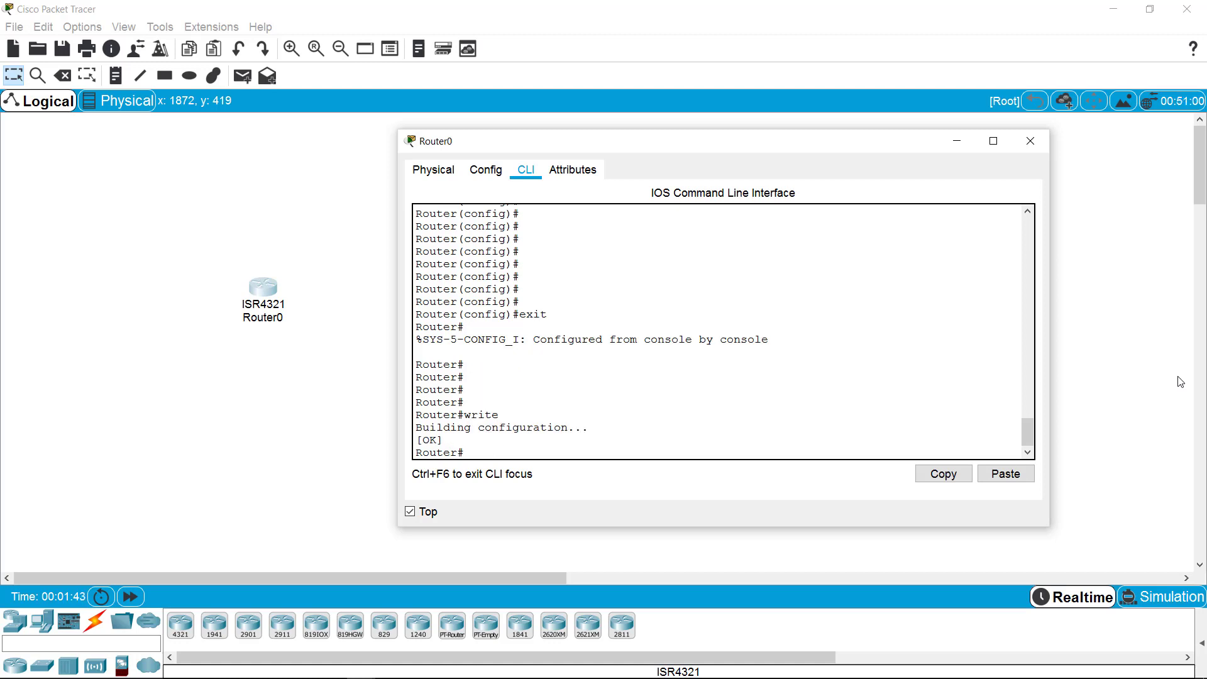
key(Return)
key(Return)
key(Return)
key(Return)
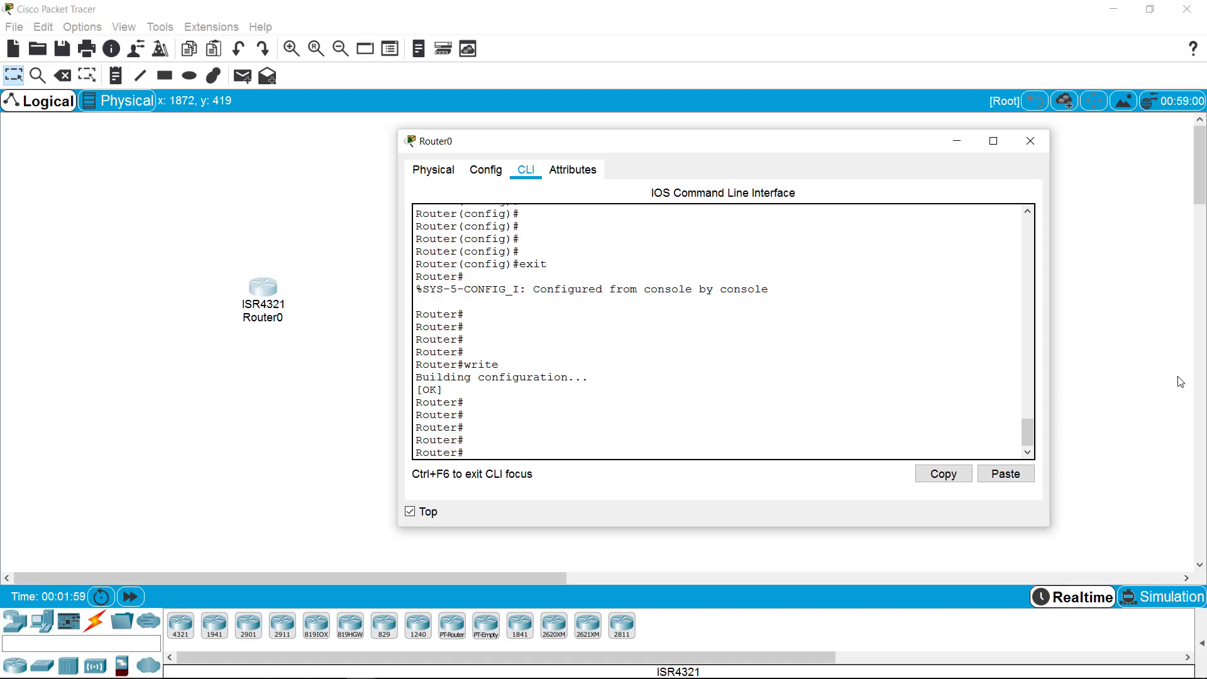
Log out of the console session and request privileged access with enable
text(exit)
key(Return)
key(Return)
key(Return)
key(Return)
key(Return)
key(Return)
key(Return)
key(Return)
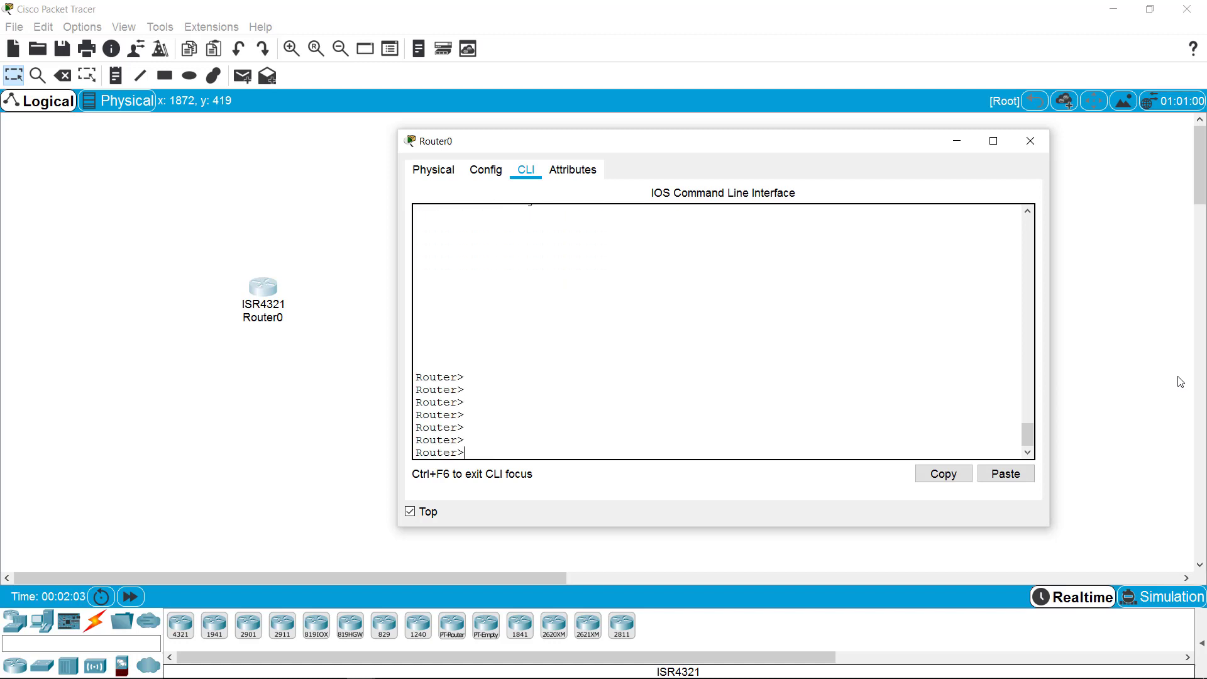
text(enable)
key(Return)
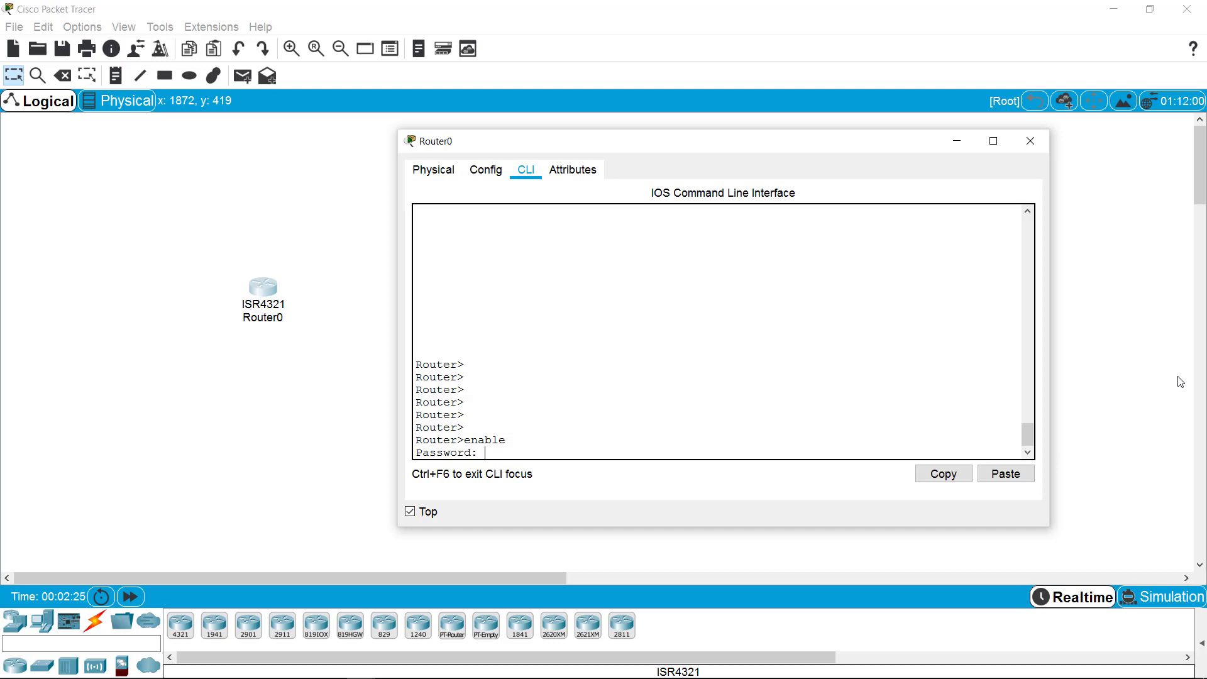
Fail the password prompts until '% Bad secrets', then run show version
key(Return)
key(Return)
key(Return)
key(Return)
key(Return)
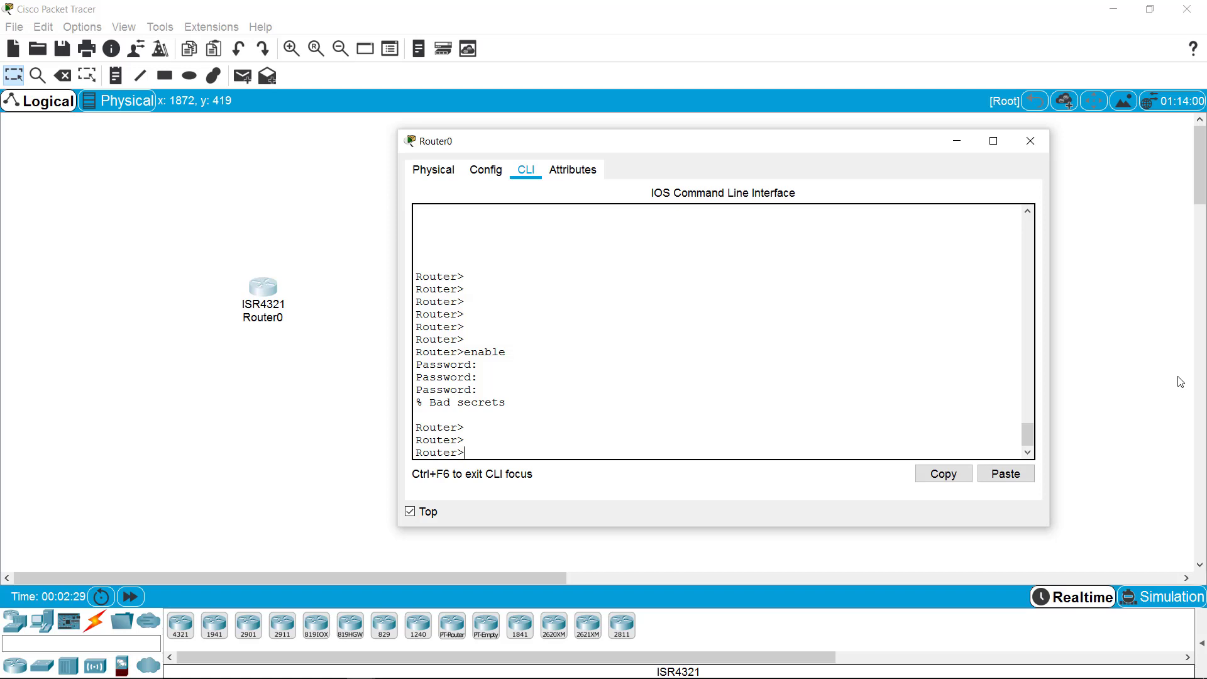
key(Return)
key(Return)
key(Return)
key(Return)
key(Return)
key(Return)
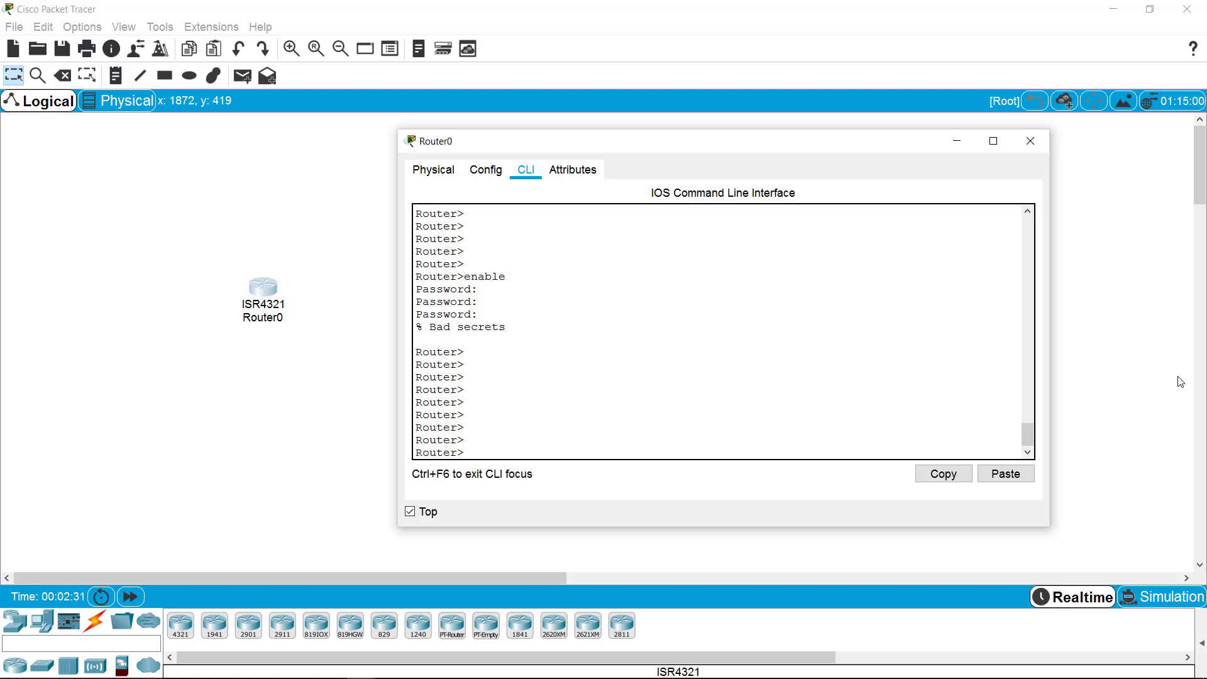
text(show version)
key(Return)
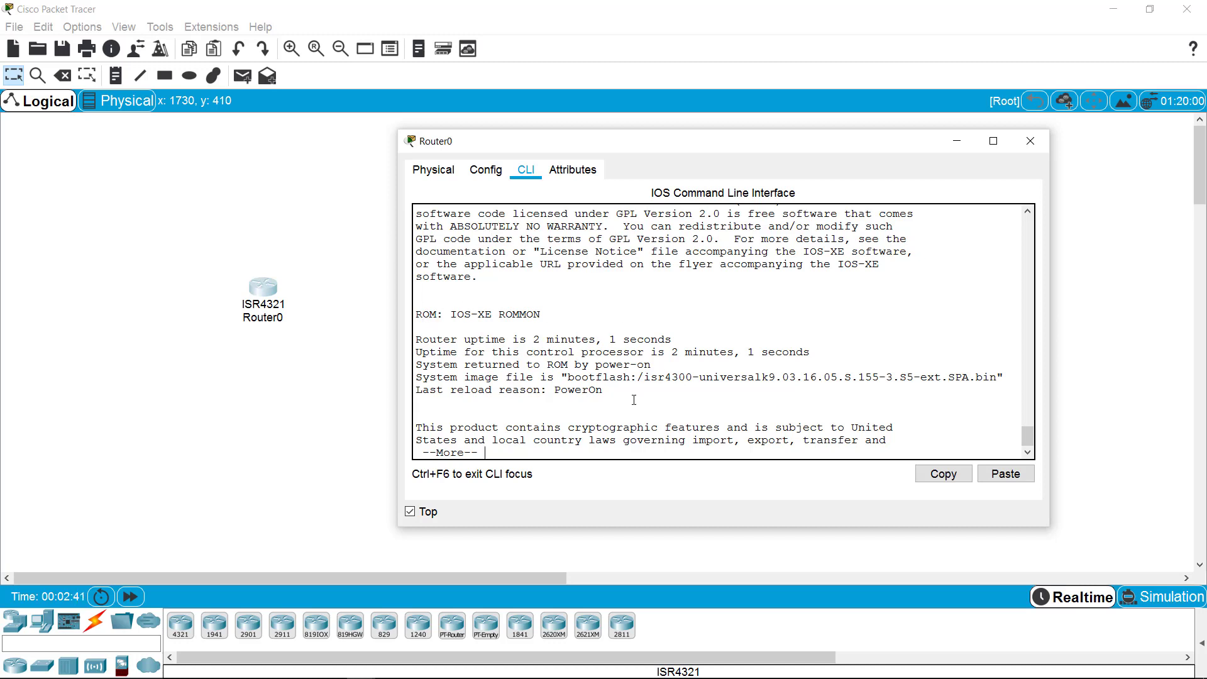
Page through the show version output to 'Configuration register is 0x2102'
key(Return)
key(Return)
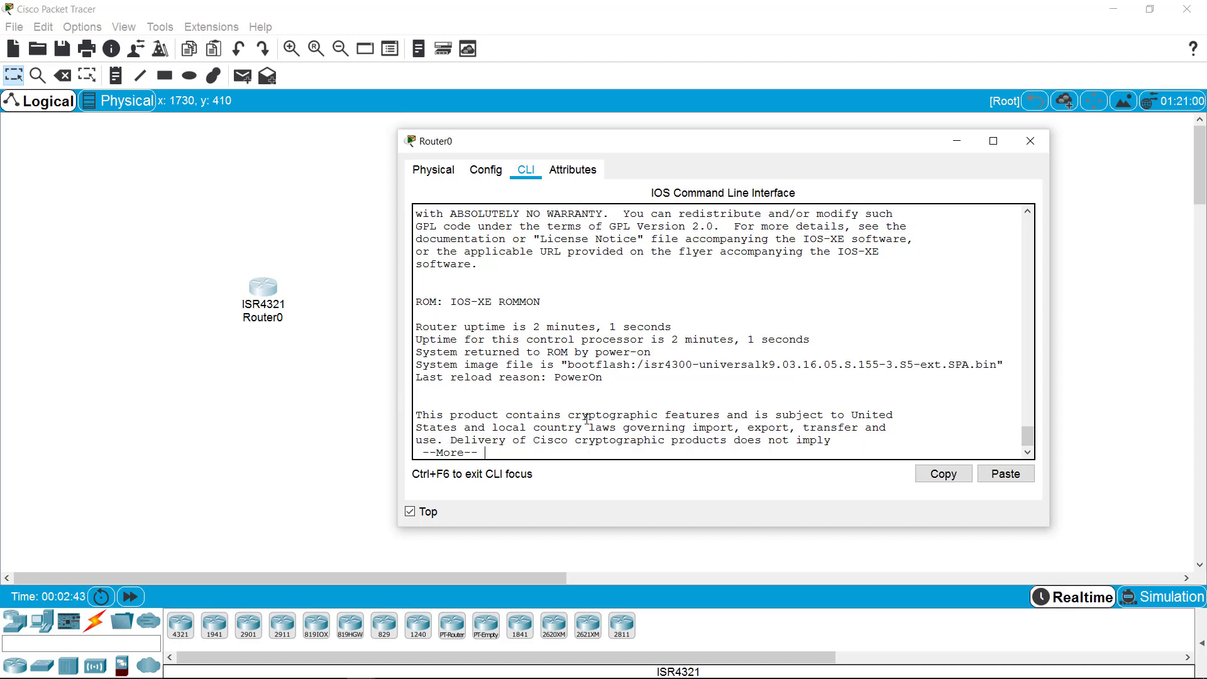
key(Return)
key(Return)
key(Return)
key(Return)
key(Return)
key(Return)
key(Return)
key(Return)
key(Return)
key(Return)
key(Return)
key(Return)
key(Return)
key(Return)
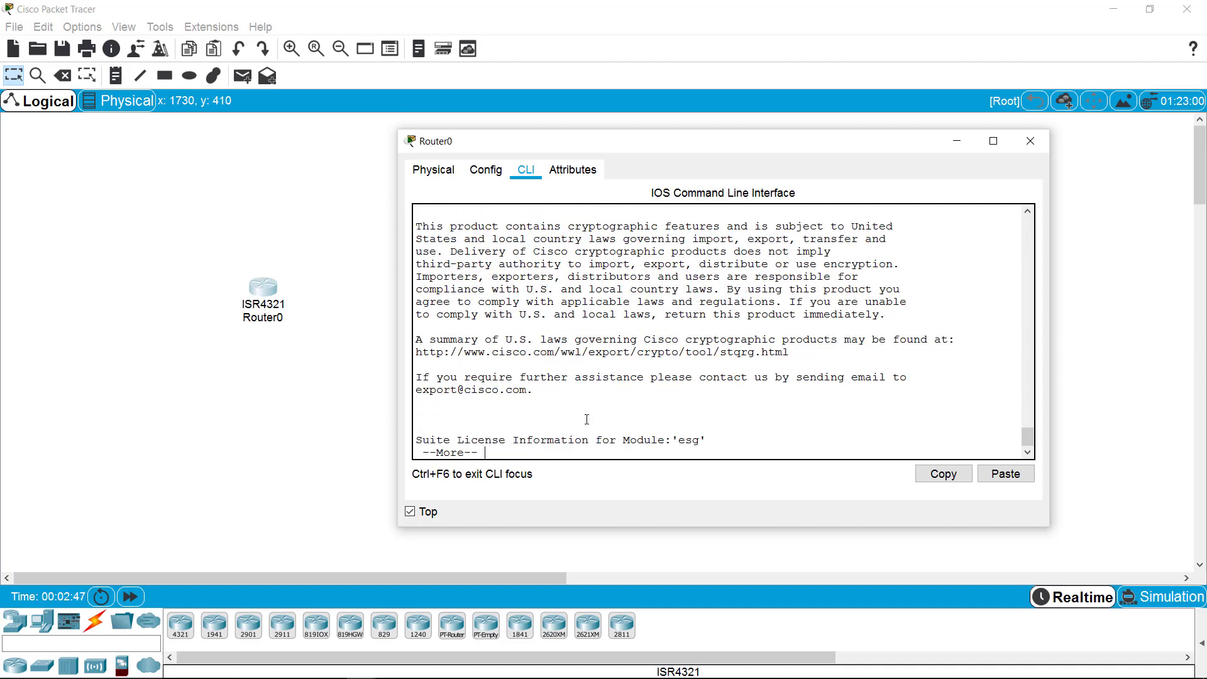
key(Return)
key(Return)
key(Return)
key(Return)
key(Return)
key(Return)
key(Return)
key(Return)
key(Return)
key(Return)
key(Return)
key(Return)
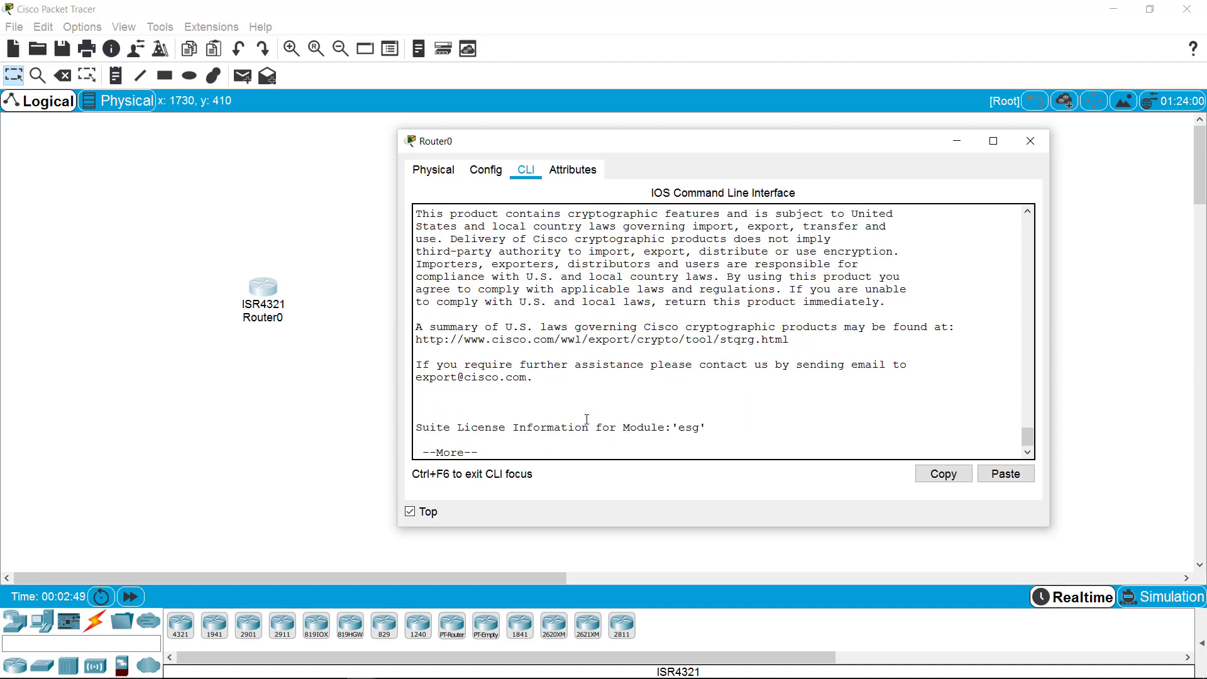
key(Return)
key(Return)
key(Return)
key(Return)
key(Return)
key(Return)
key(Return)
key(Return)
key(Return)
key(Return)
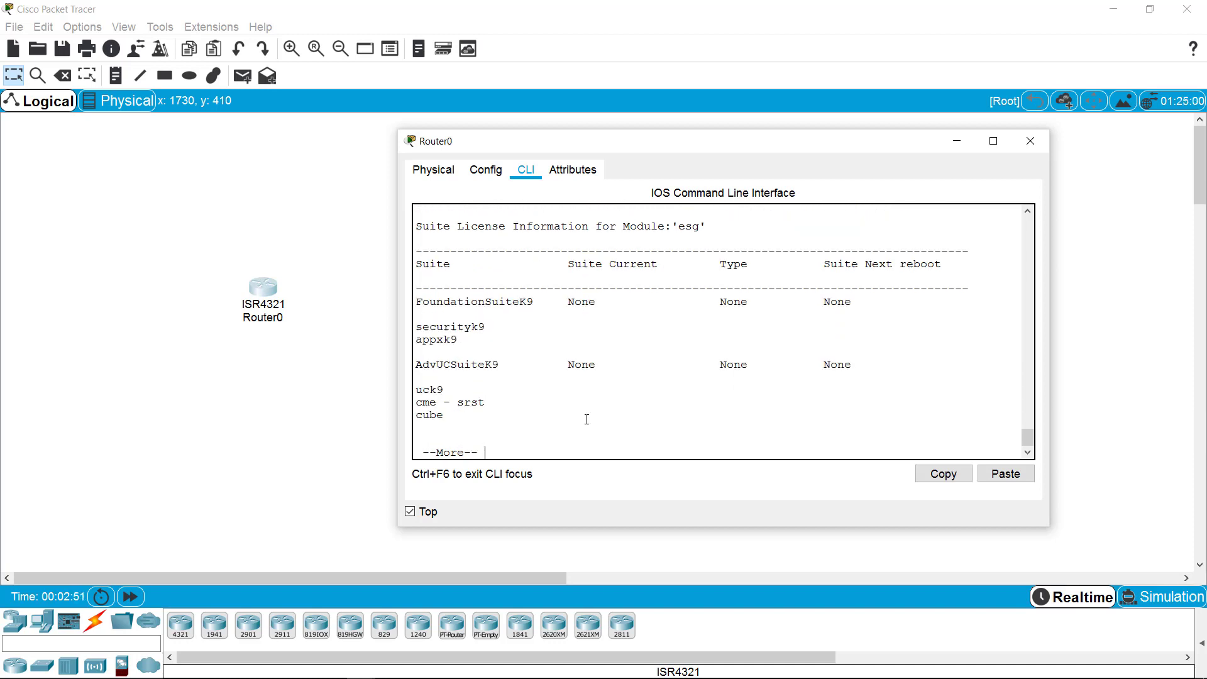
key(Return)
key(Return)
key(Return)
key(Return)
key(Return)
key(Return)
key(Return)
key(Return)
key(Return)
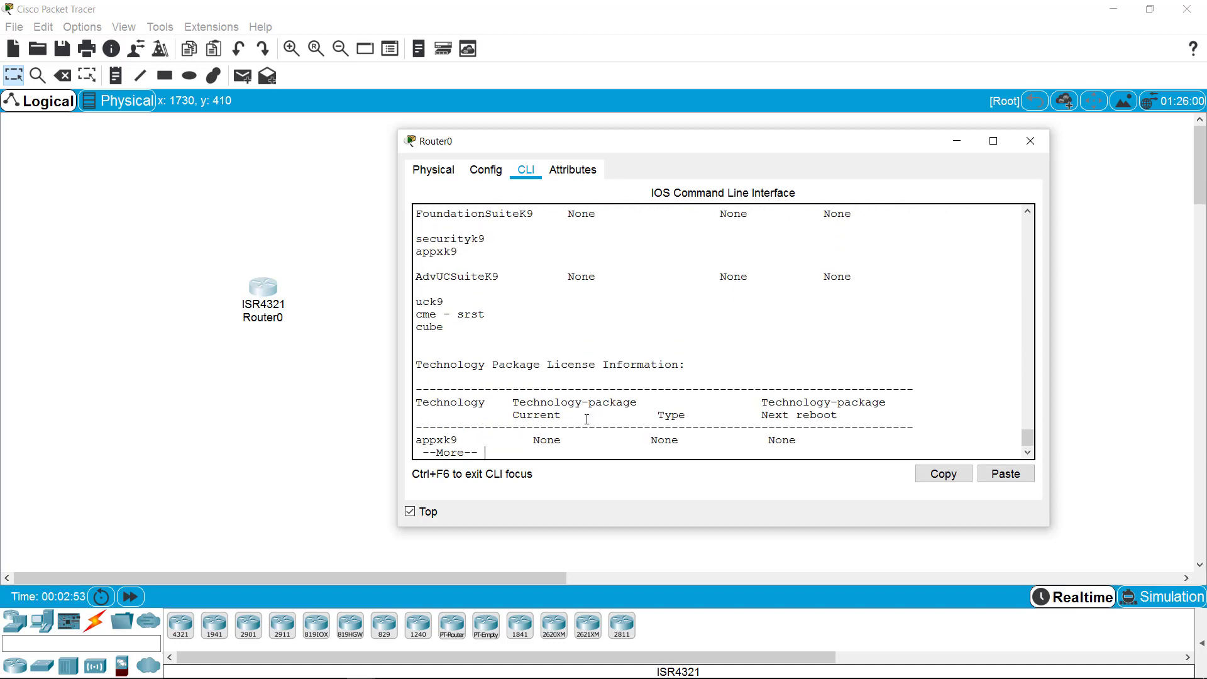
key(Return)
key(Return)
key(Return)
key(Return)
key(Return)
key(Return)
key(Return)
key(Return)
key(Return)
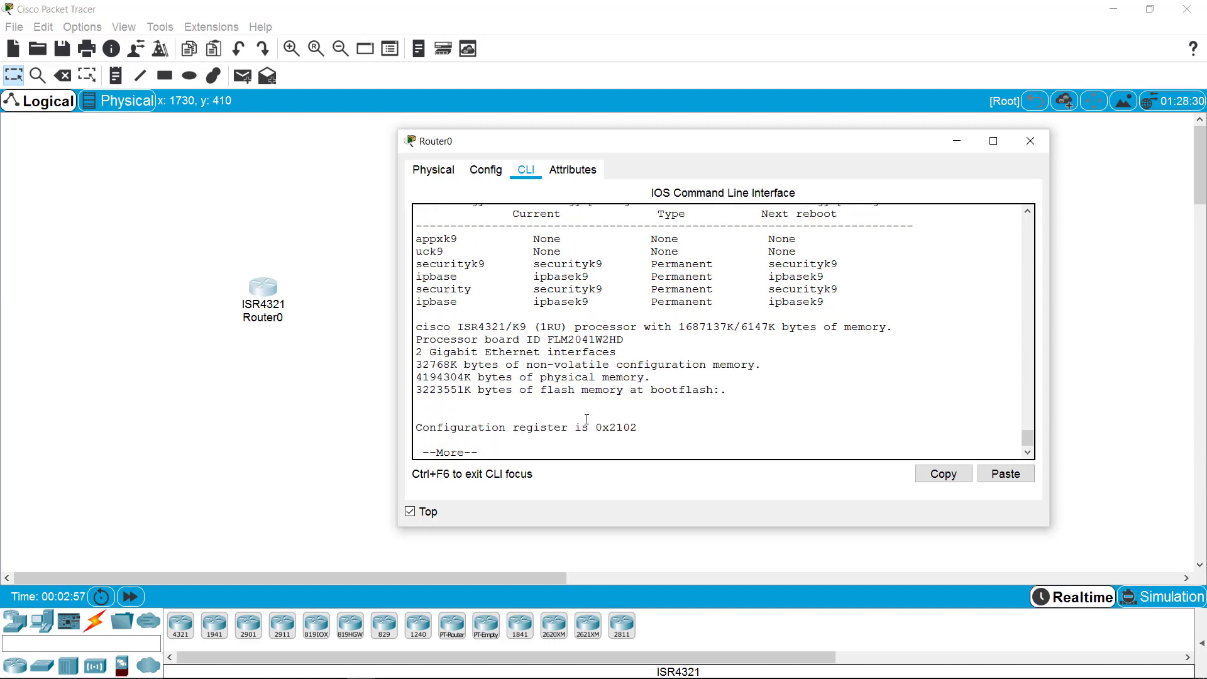
Highlight the 0x2102 register value, then exit the pager to the Router> prompt
drag(638, 427, 415, 427)
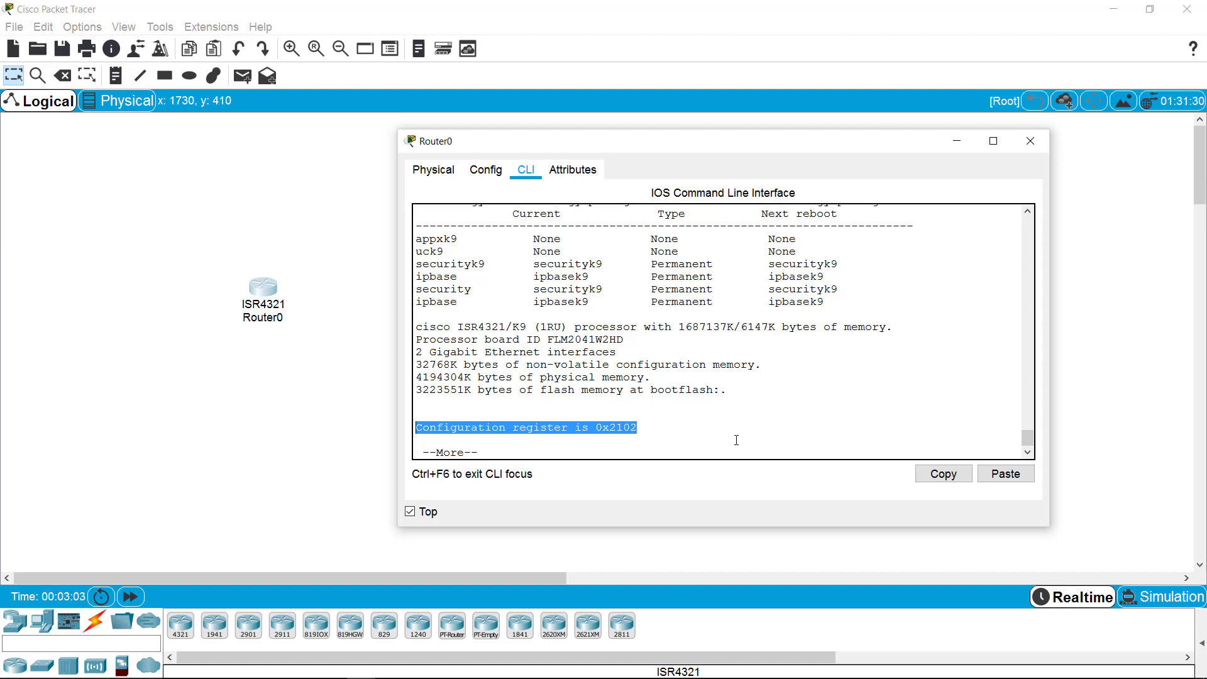
drag(656, 431, 595, 428)
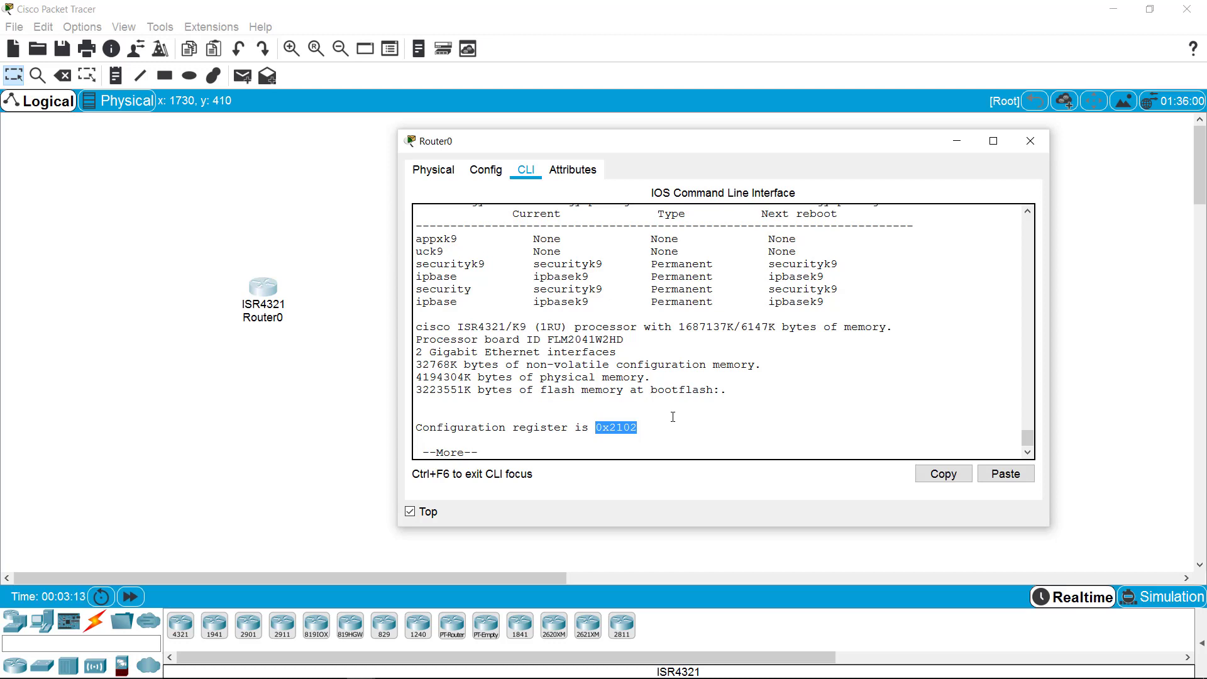
click(673, 417)
key(Return)
key(Return)
key(Return)
key(Return)
key(Return)
key(Return)
key(Return)
key(Return)
key(Return)
key(Return)
key(Return)
key(Return)
key(Return)
key(Return)
key(Return)
key(Return)
key(Return)
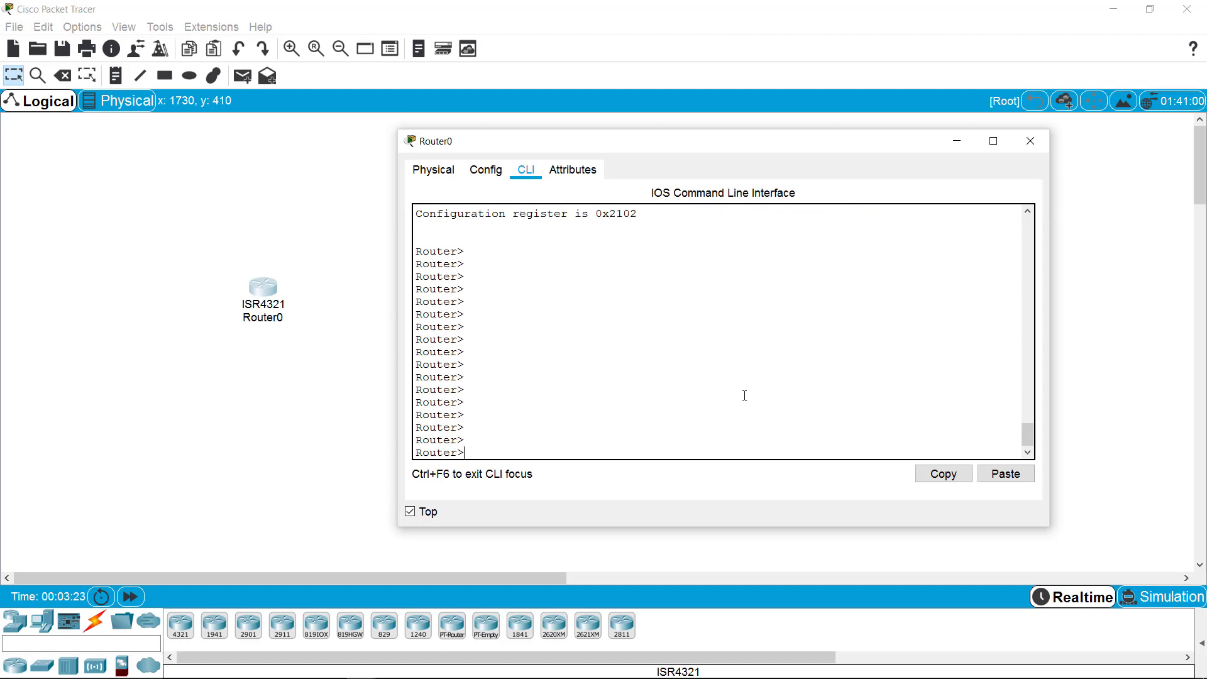
Power-cycle Router0 with the switch in the zoomed Physical view and return to its CLI
click(430, 171)
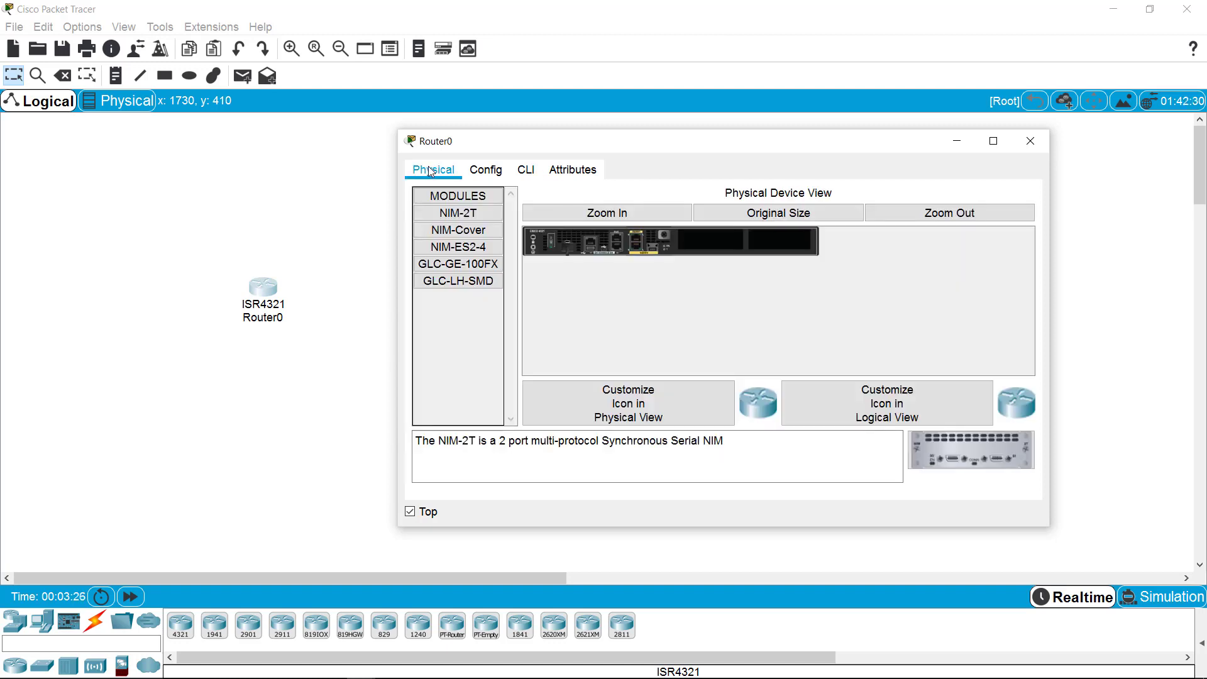
click(632, 216)
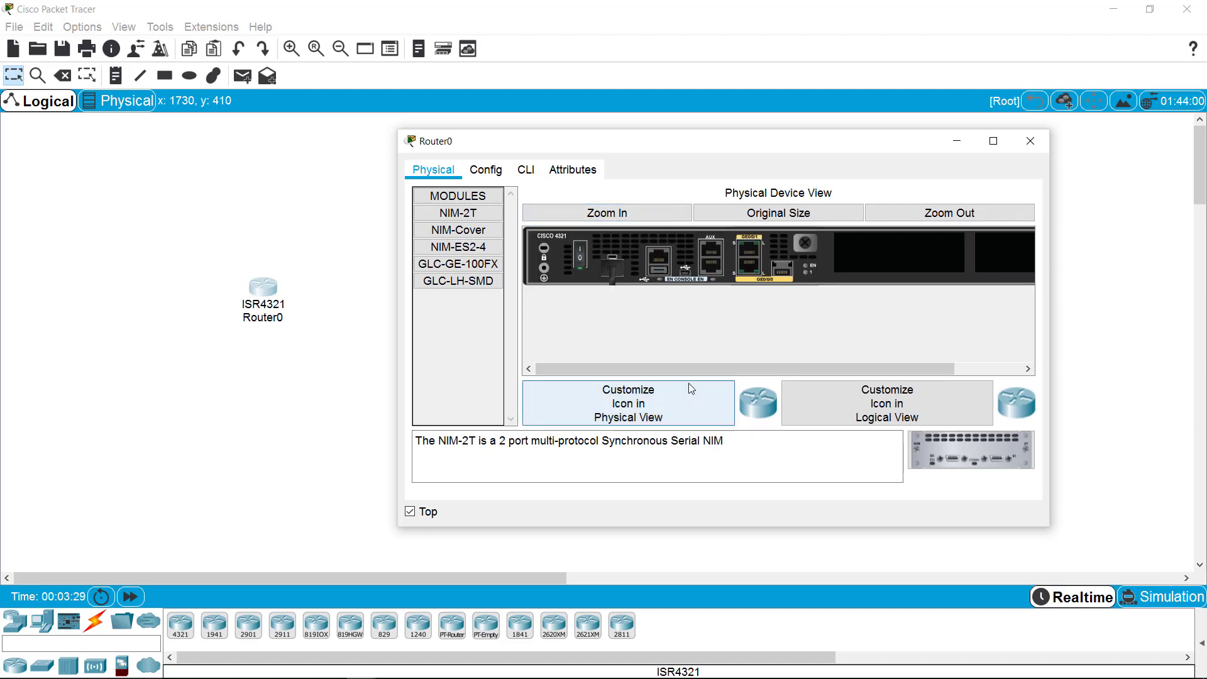
drag(811, 369, 631, 370)
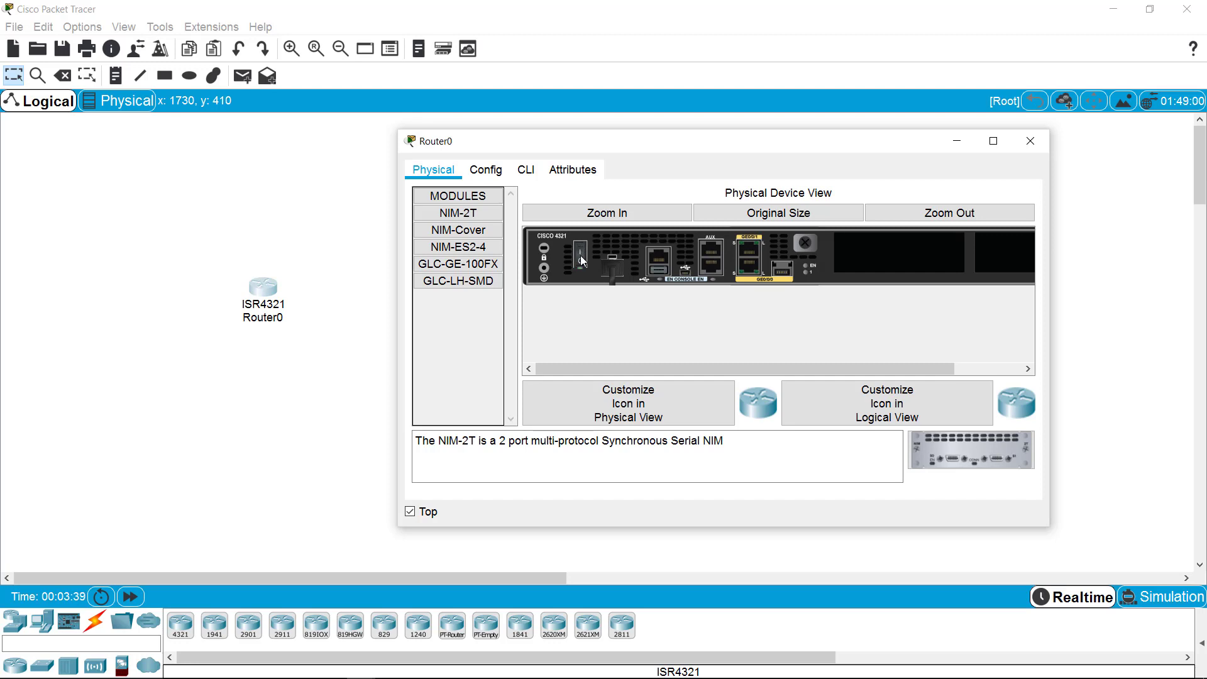
click(534, 174)
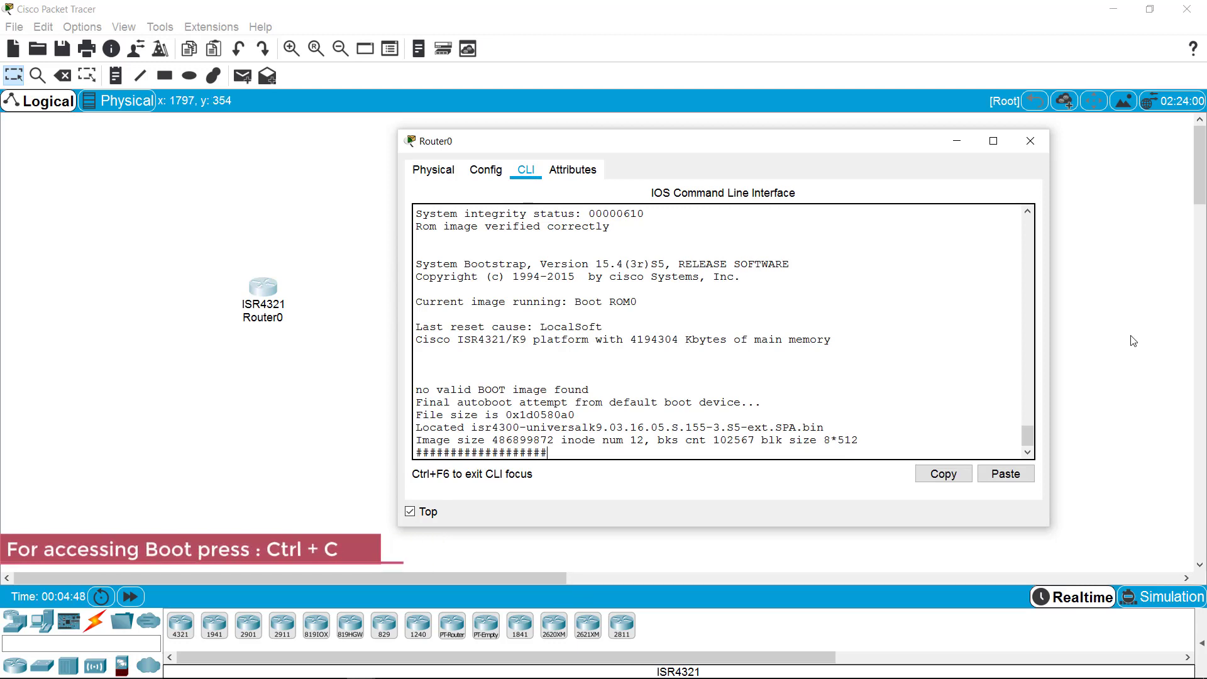
Abort the boot with Ctrl+C so Router0 drops to the rommon 1 > prompt
key(ctrl+c)
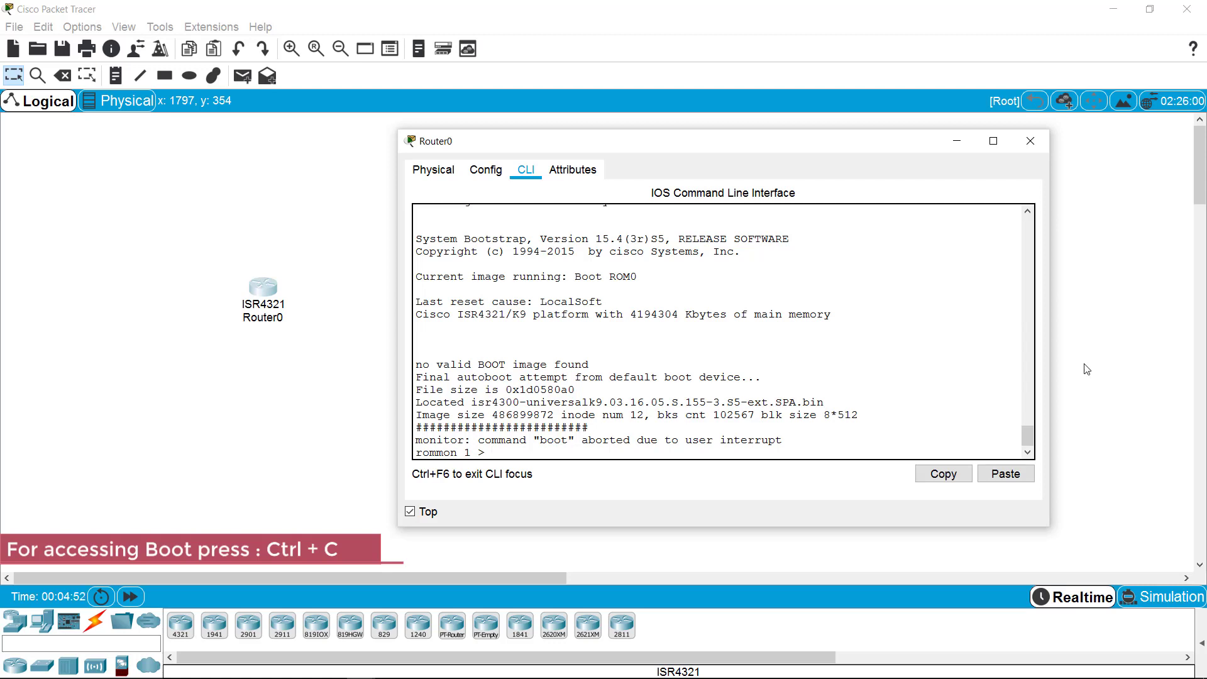
double_click(542, 440)
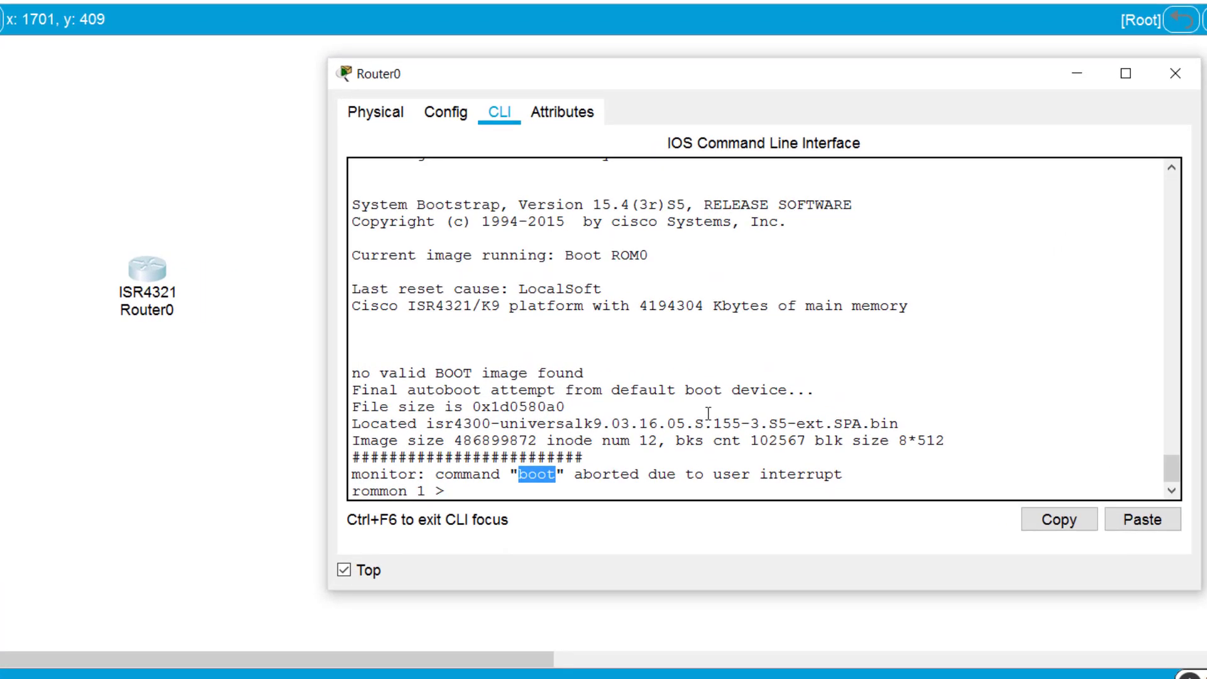
click(669, 456)
Set the configuration register to 0x2142 with confreg at the rommon prompt
click(573, 492)
text(conf)
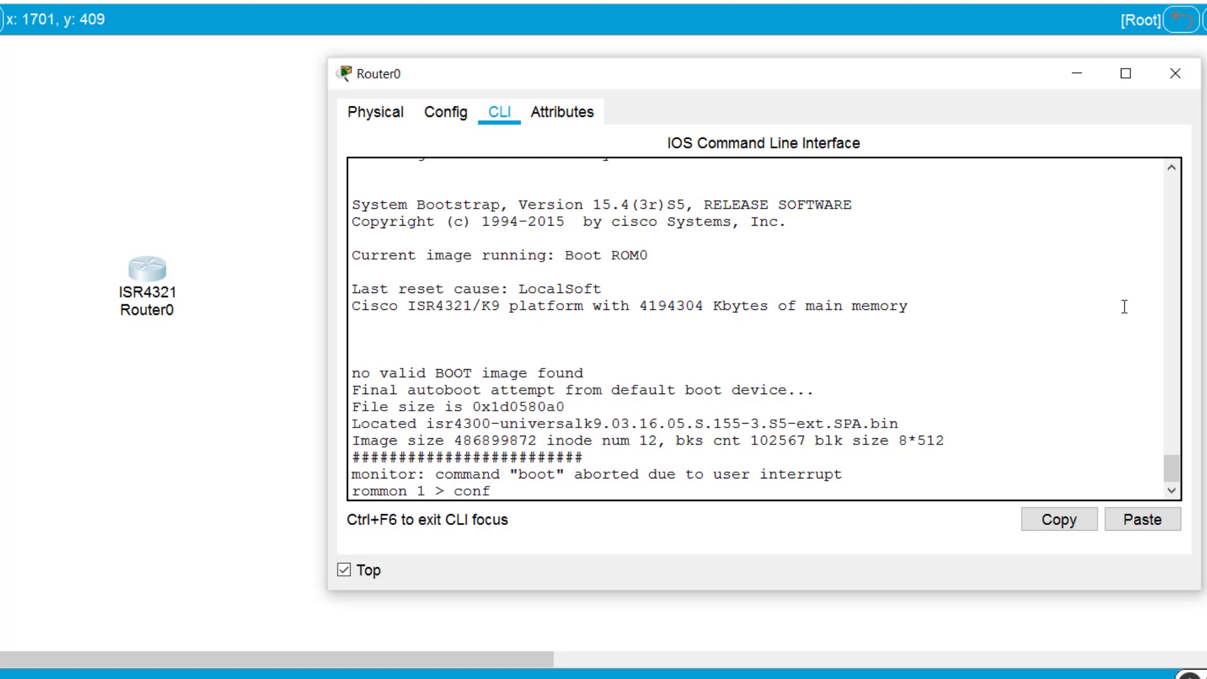
text(reg)
text( 0x)
text(2102)
key(BackSpace)
key(BackSpace)
text(42)
key(Return)
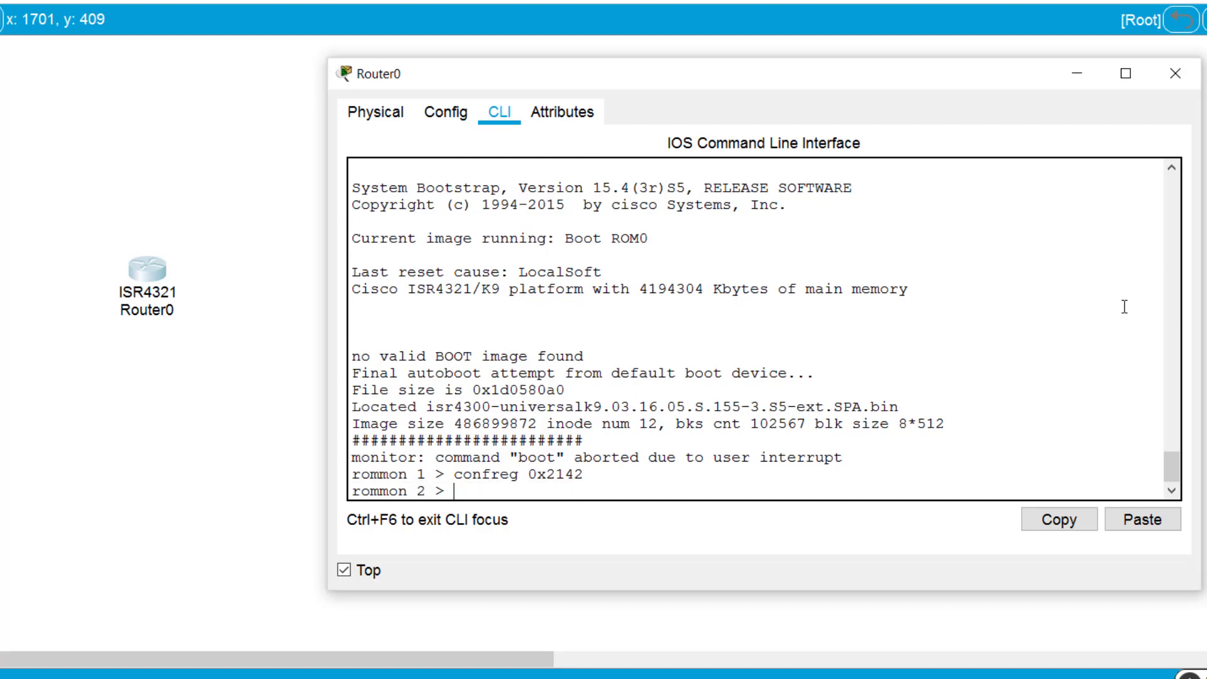
Reboot the router from ROMMON with the reset command
text(reset)
key(BackSpace)
key(BackSpace)
key(BackSpace)
key(BackSpace)
text(eload)
key(BackSpace)
key(BackSpace)
key(BackSpace)
key(BackSpace)
text(start)
key(BackSpace)
key(BackSpace)
key(BackSpace)
key(BackSpace)
text(et)
key(Return)
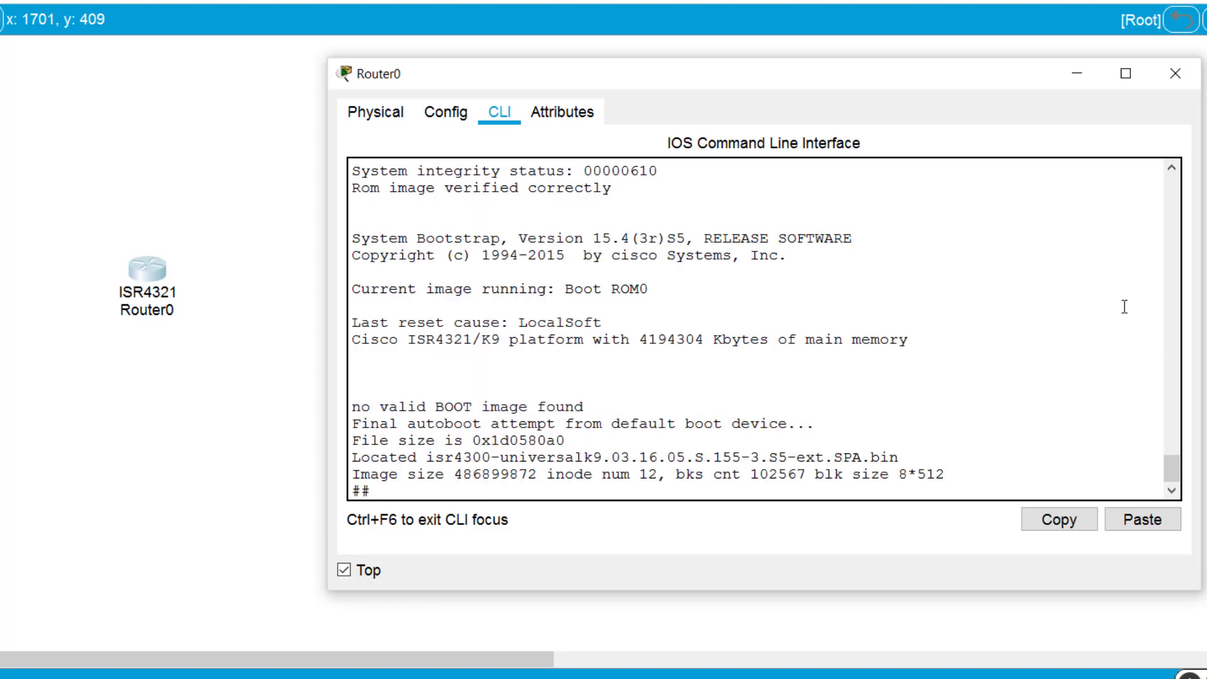
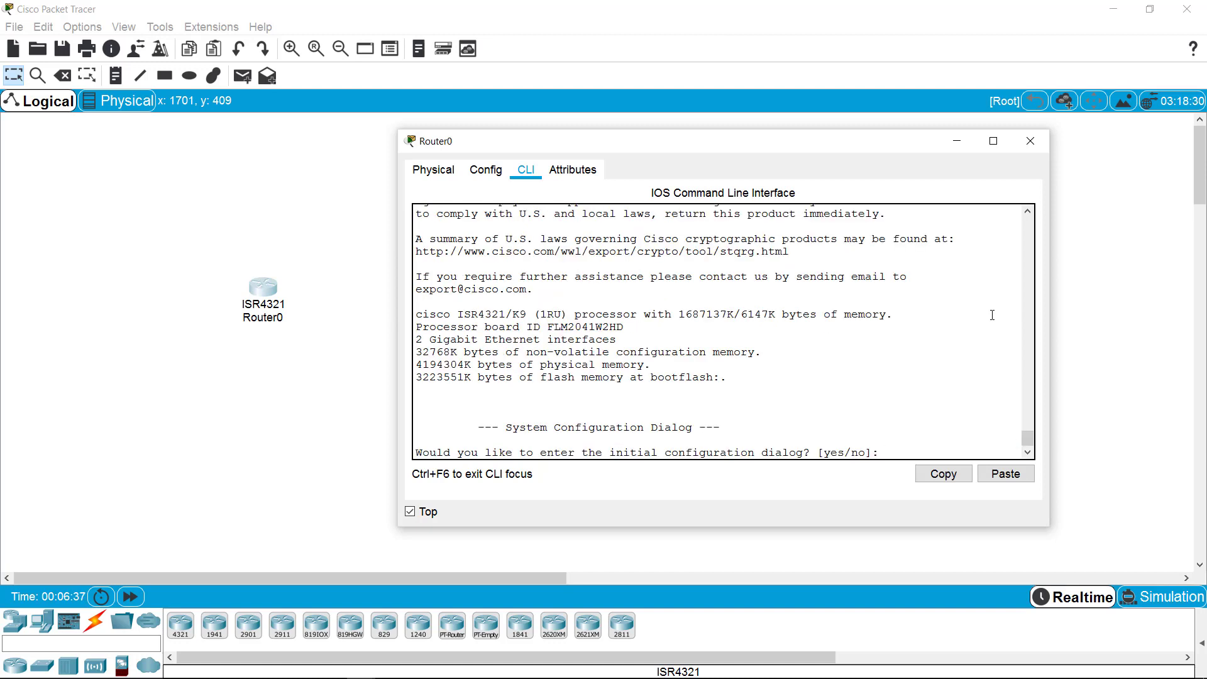
Decline the initial setup dialog, then go from enable into config mode and back out
text(no)
key(Return)
key(Return)
key(Return)
key(Return)
key(Return)
key(Return)
key(Return)
key(Return)
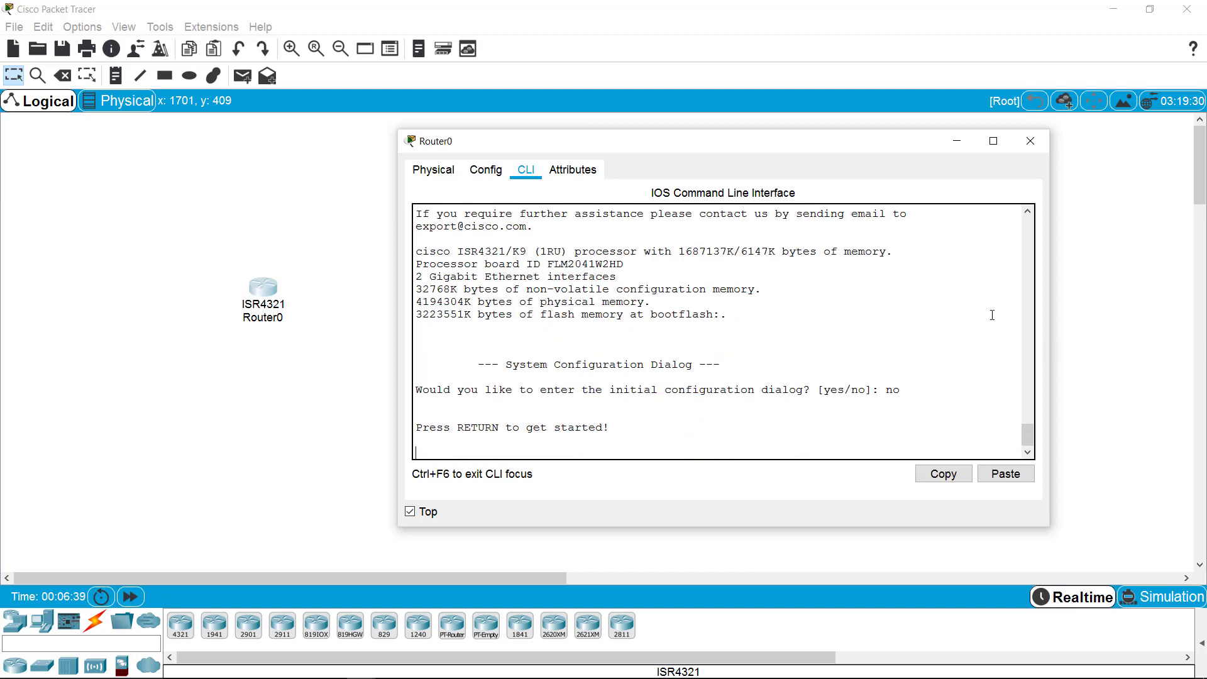
text(enable)
key(Return)
key(Return)
key(Return)
key(Return)
key(Return)
key(Return)
text(config)
key(Return)
key(Return)
key(Return)
key(Return)
key(Return)
key(Return)
key(Return)
key(Return)
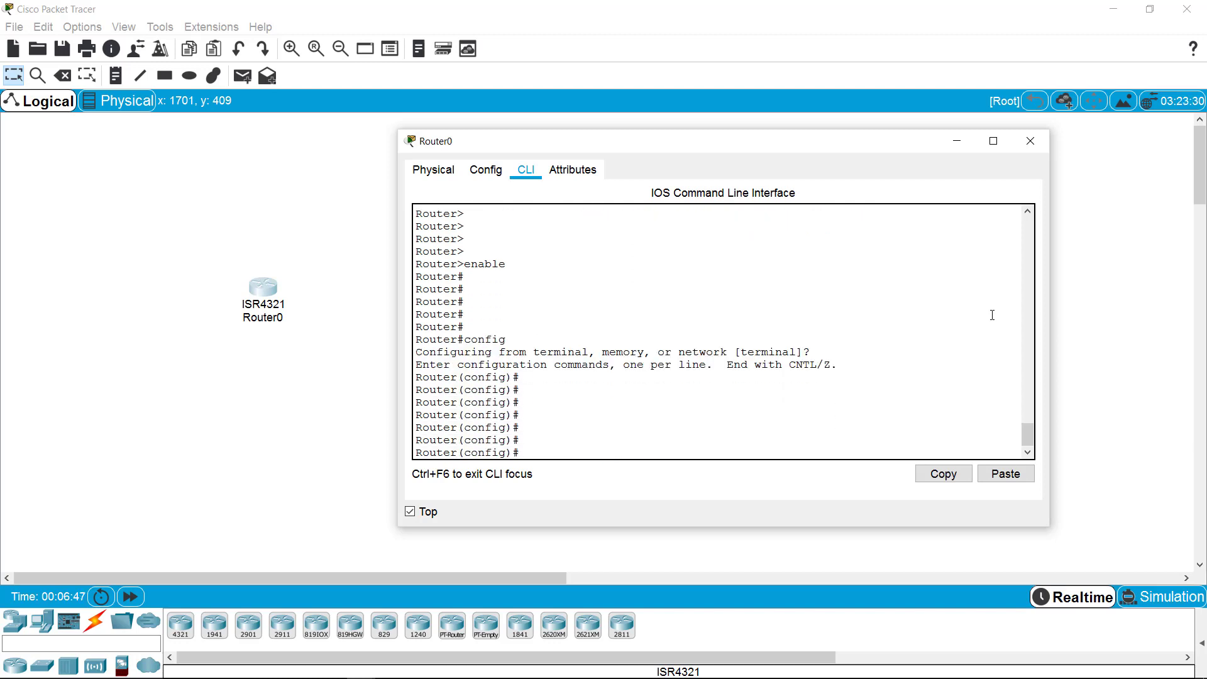
text(exit)
key(Return)
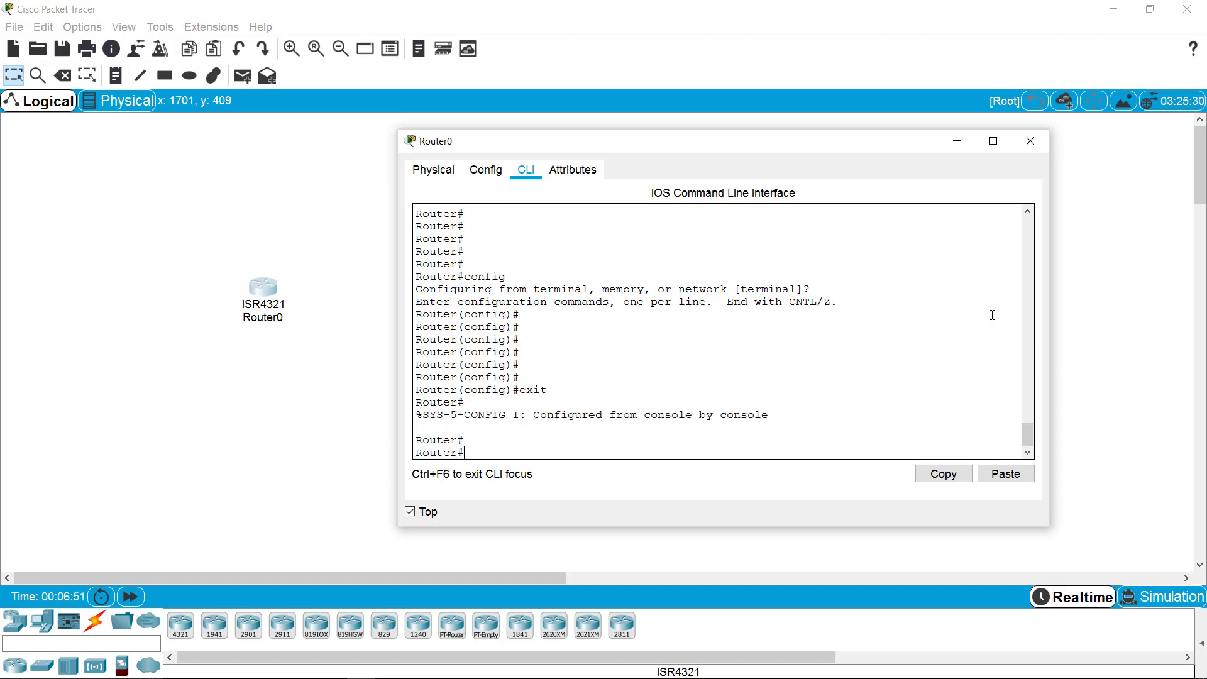
key(Return)
key(Return)
key(Return)
key(Return)
key(Return)
Display Router0's running configuration with show running-config
text(sh)
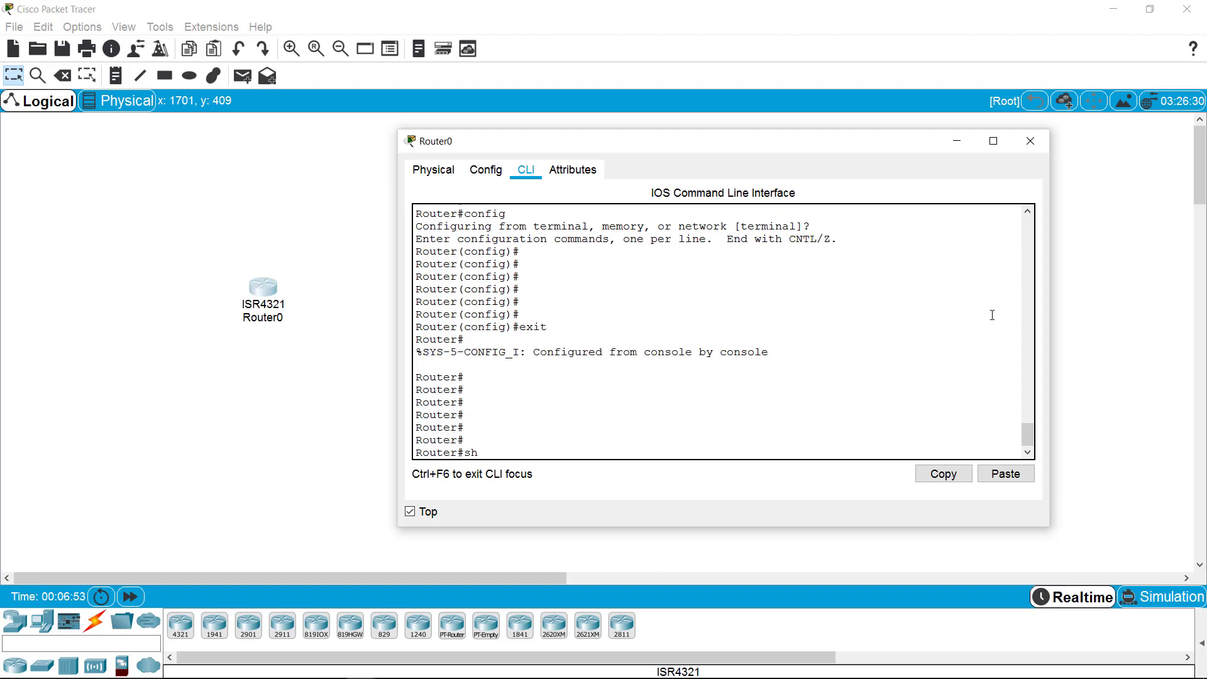
text(ow running con)
key(BackSpace)
key(BackSpace)
key(BackSpace)
key(BackSpace)
key(Tab)
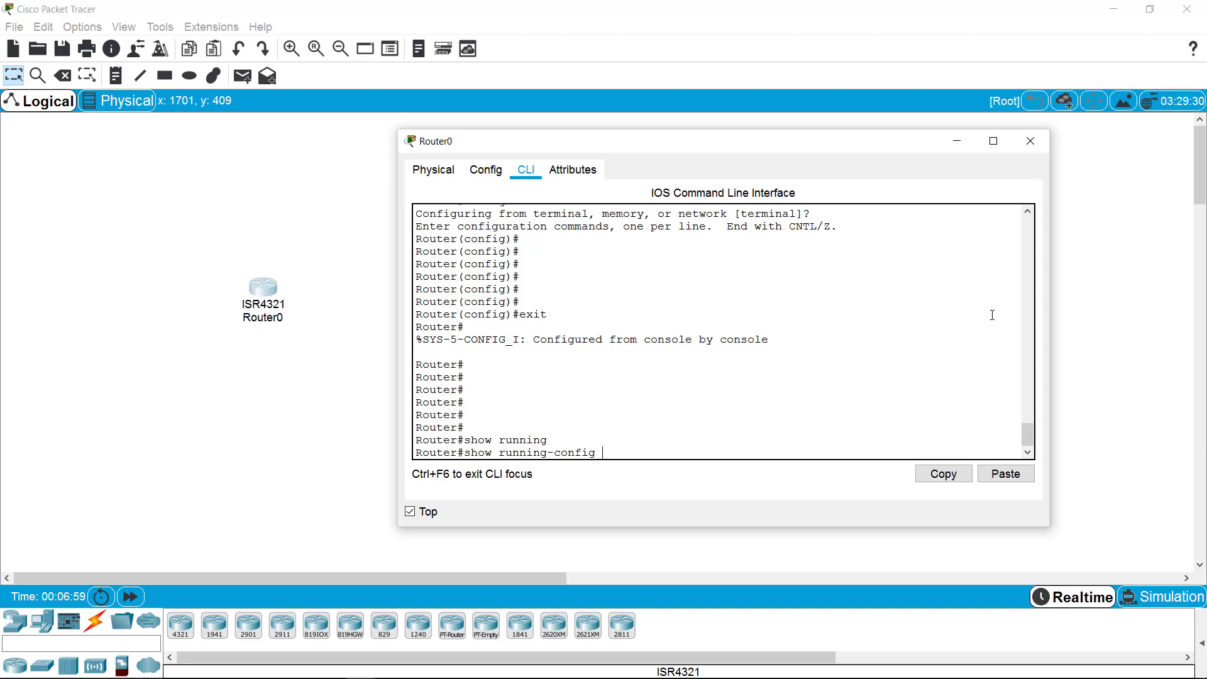
key(Return)
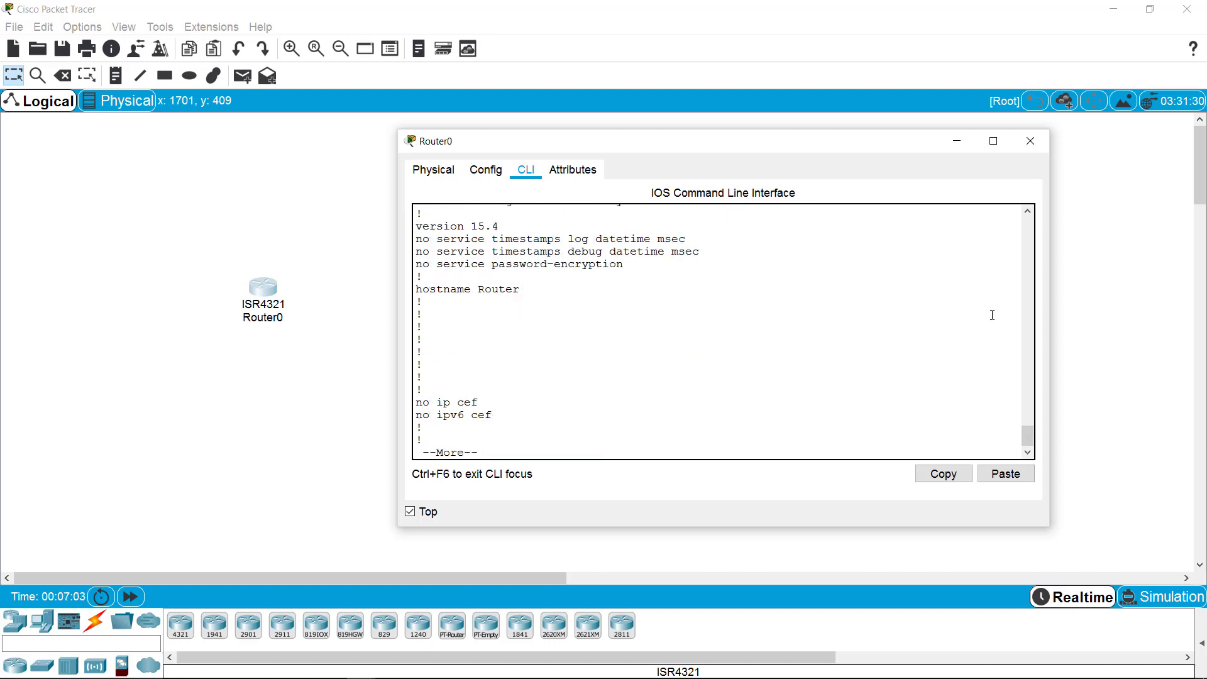
Page to the end of the running-config listing and enter show startup-config at the prompt
key(Return)
key(Return)
key(Return)
key(Return)
key(Return)
key(Return)
key(Return)
key(Return)
key(Return)
key(Return)
key(Return)
key(Return)
key(Return)
key(Return)
key(Return)
key(Return)
key(Return)
key(Return)
key(Return)
key(Return)
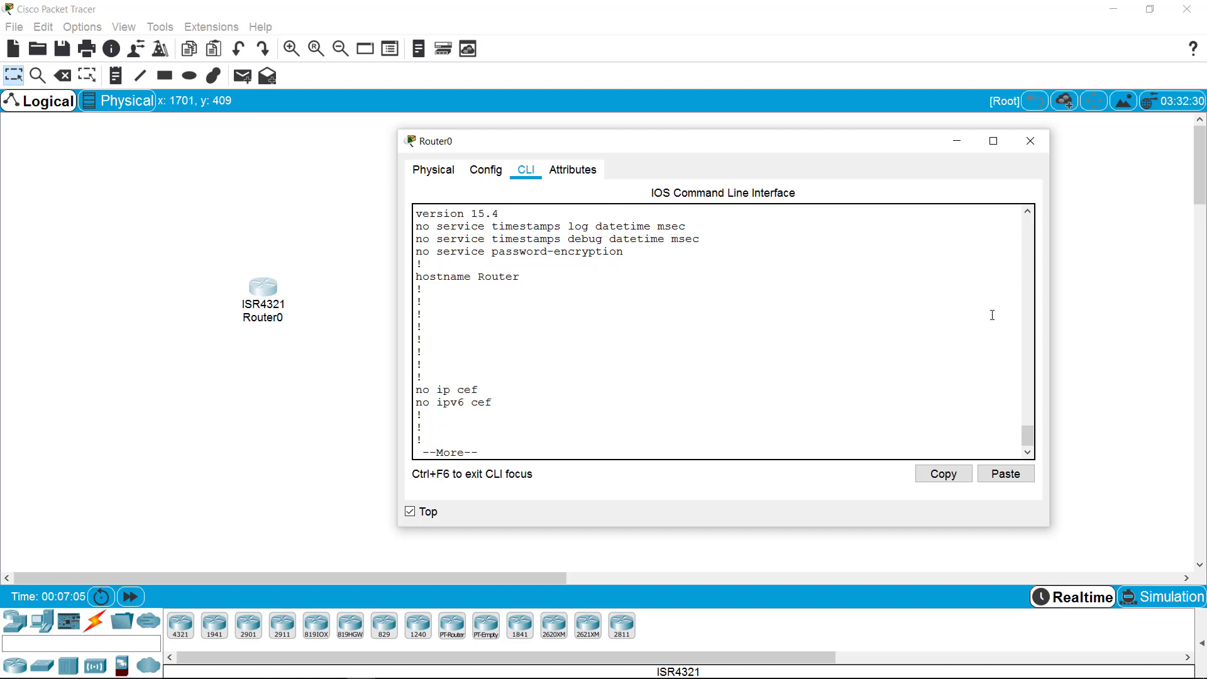
key(Return)
key(Return)
key(Return)
key(Return)
key(Return)
key(Return)
key(Return)
key(Return)
key(Return)
key(Return)
key(Return)
key(Return)
key(Return)
key(Return)
key(Return)
key(Return)
key(Return)
key(Return)
key(Return)
key(Return)
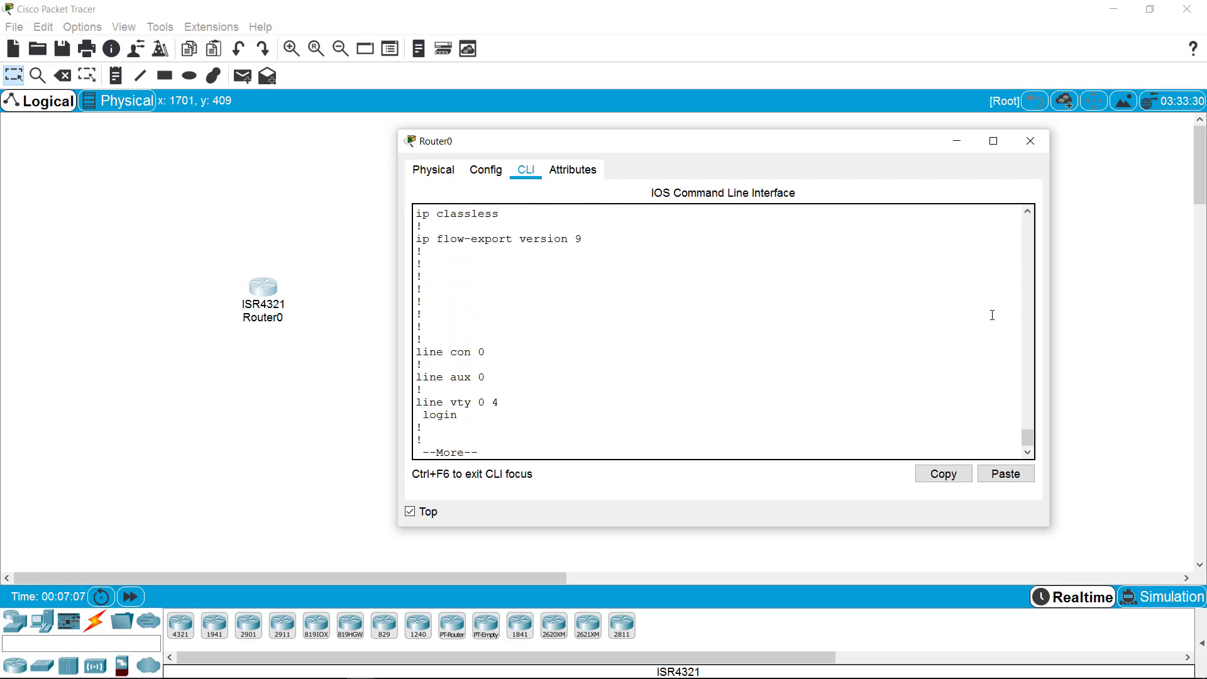
text(show start)
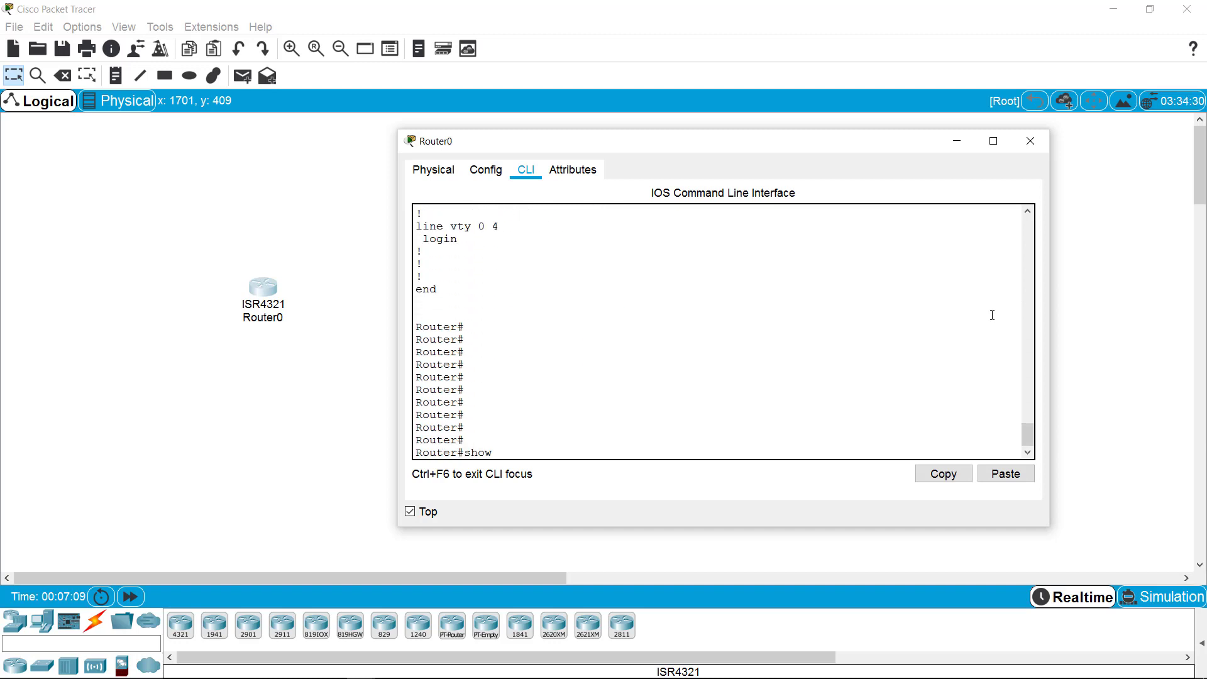
key(Tab)
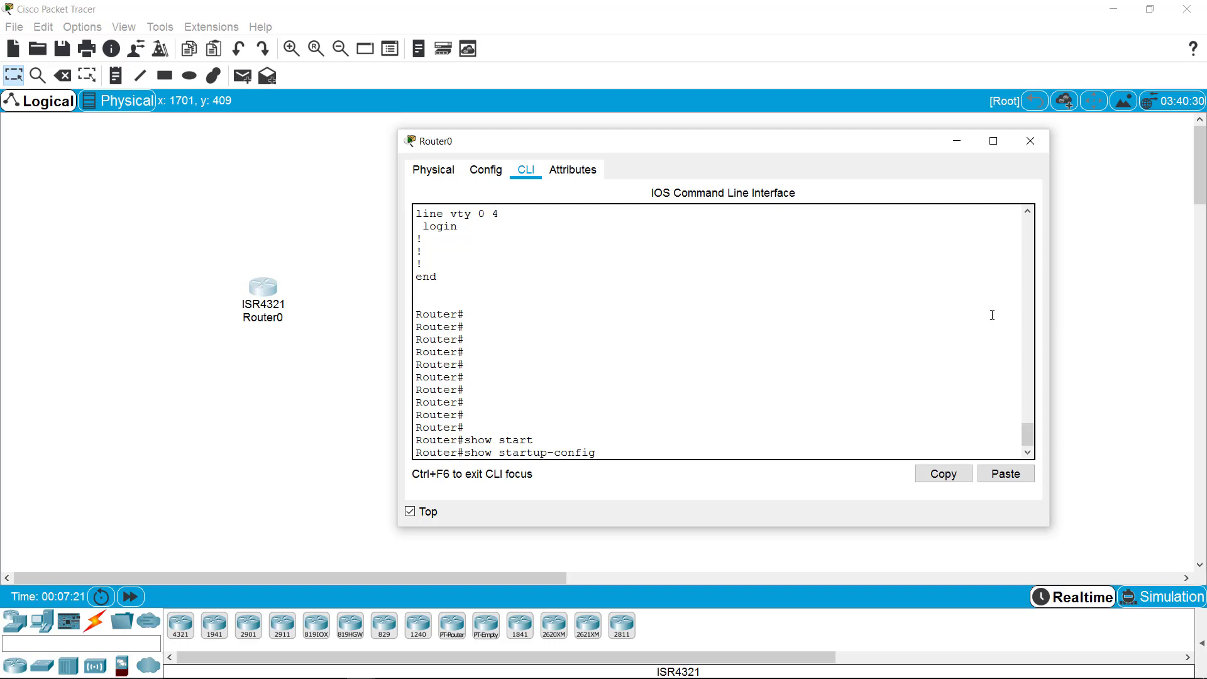
List the startup configuration, highlight the old enable password line, and page to the end
key(Return)
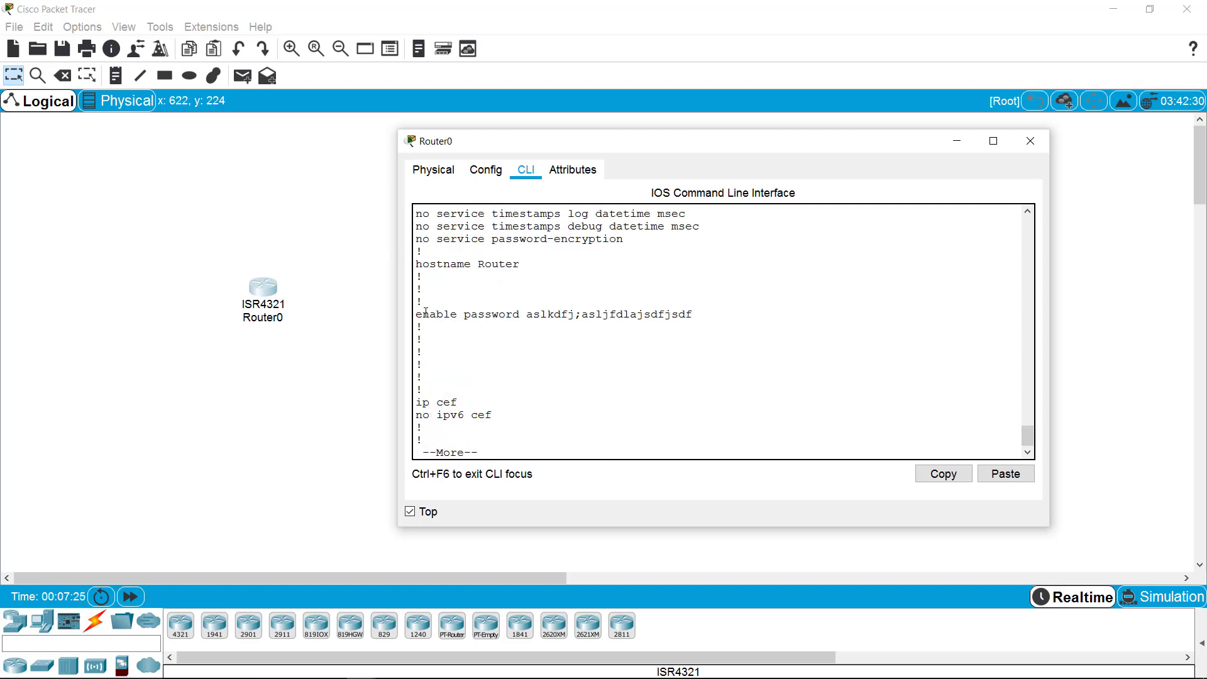
drag(526, 314, 693, 319)
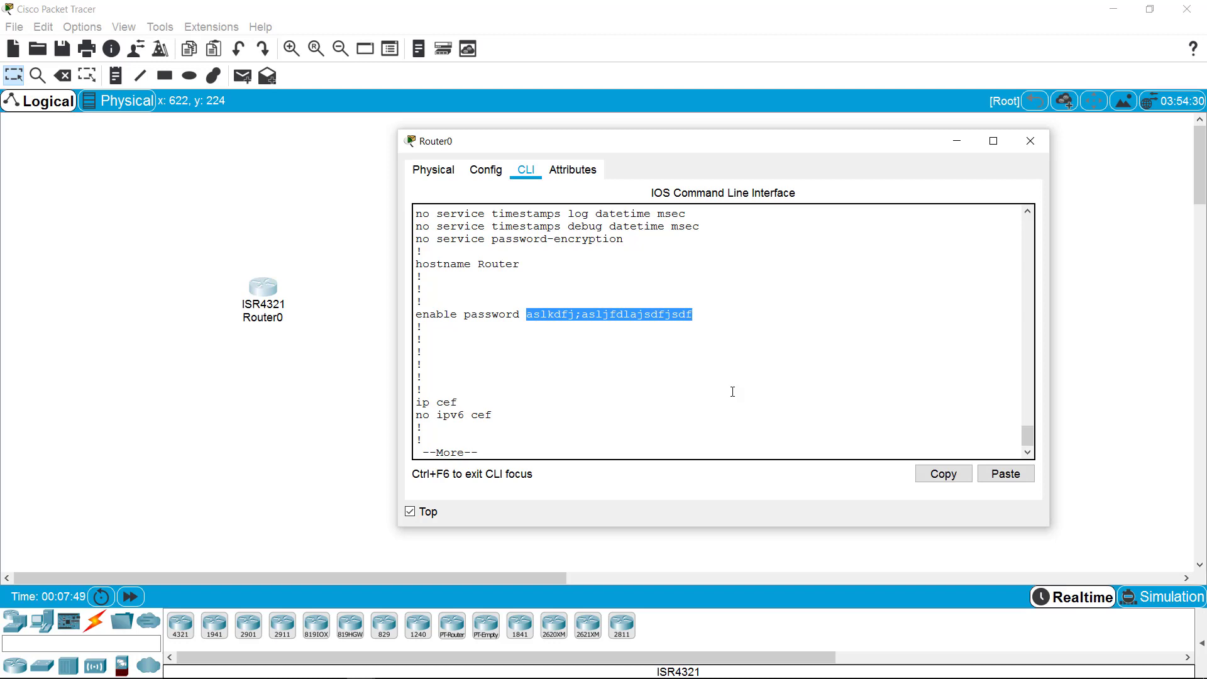
click(566, 327)
drag(529, 314, 706, 310)
click(708, 310)
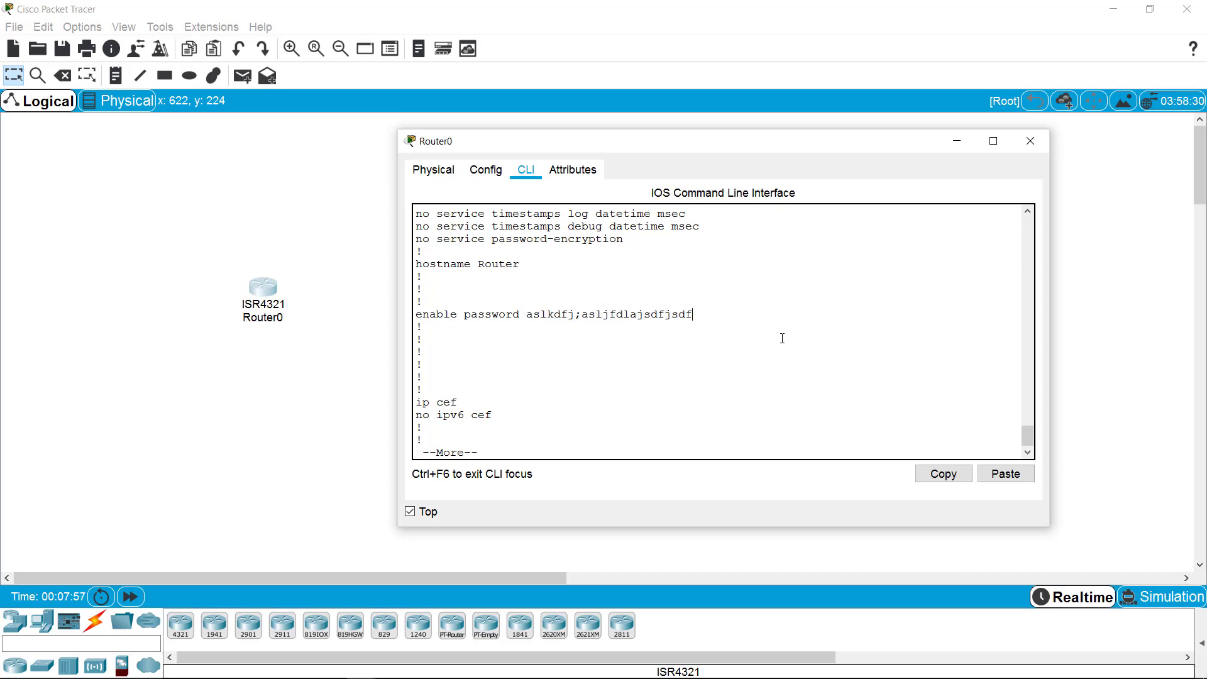
key(space)
key(Return)
key(Return)
key(Return)
key(Return)
key(Return)
key(Return)
key(Return)
key(Return)
key(Return)
key(Return)
key(Return)
key(Return)
key(Return)
key(Return)
key(Return)
key(Return)
key(Return)
key(Return)
key(Return)
key(Return)
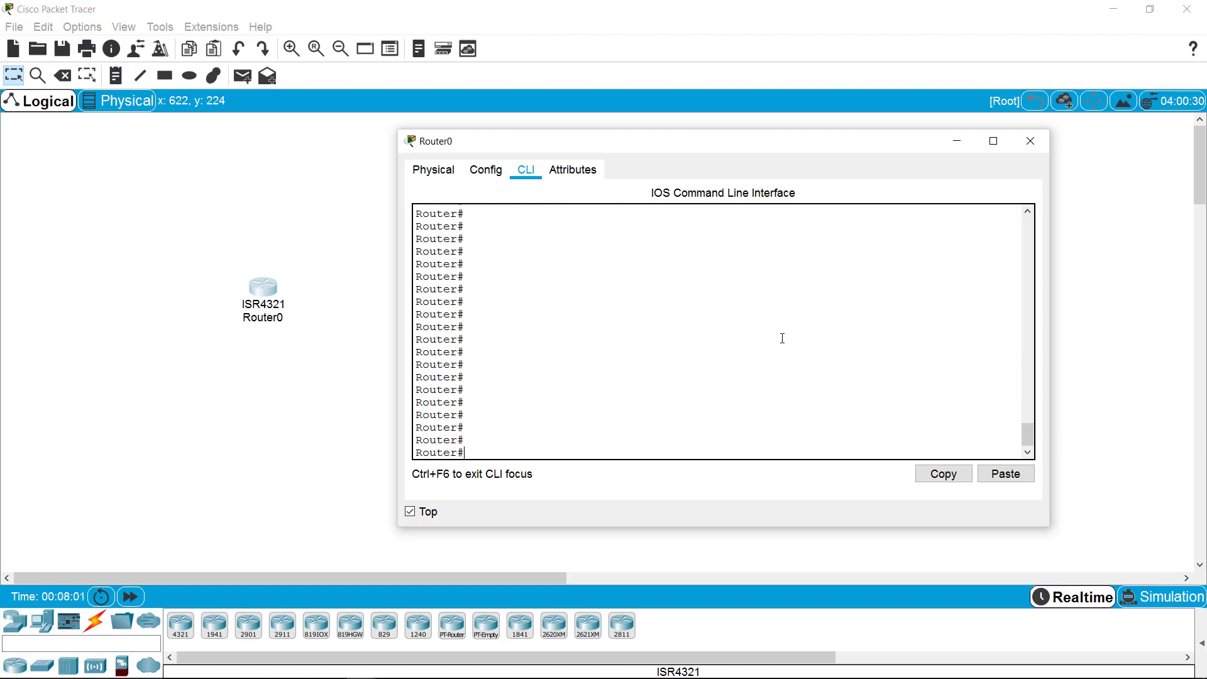
In global config mode, remove the old enable password and set a new enable password
text(config)
key(Return)
key(Return)
key(Return)
key(Return)
key(Return)
key(Return)
key(Return)
key(Return)
key(Return)
key(Return)
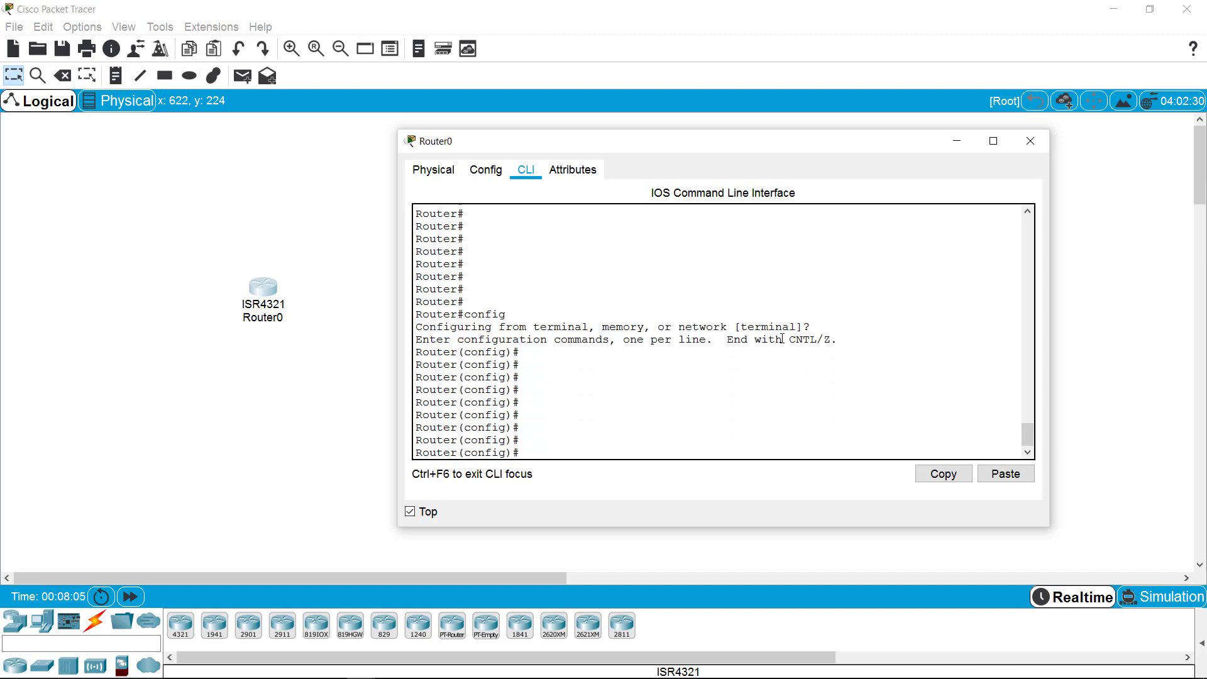
text(no enable password)
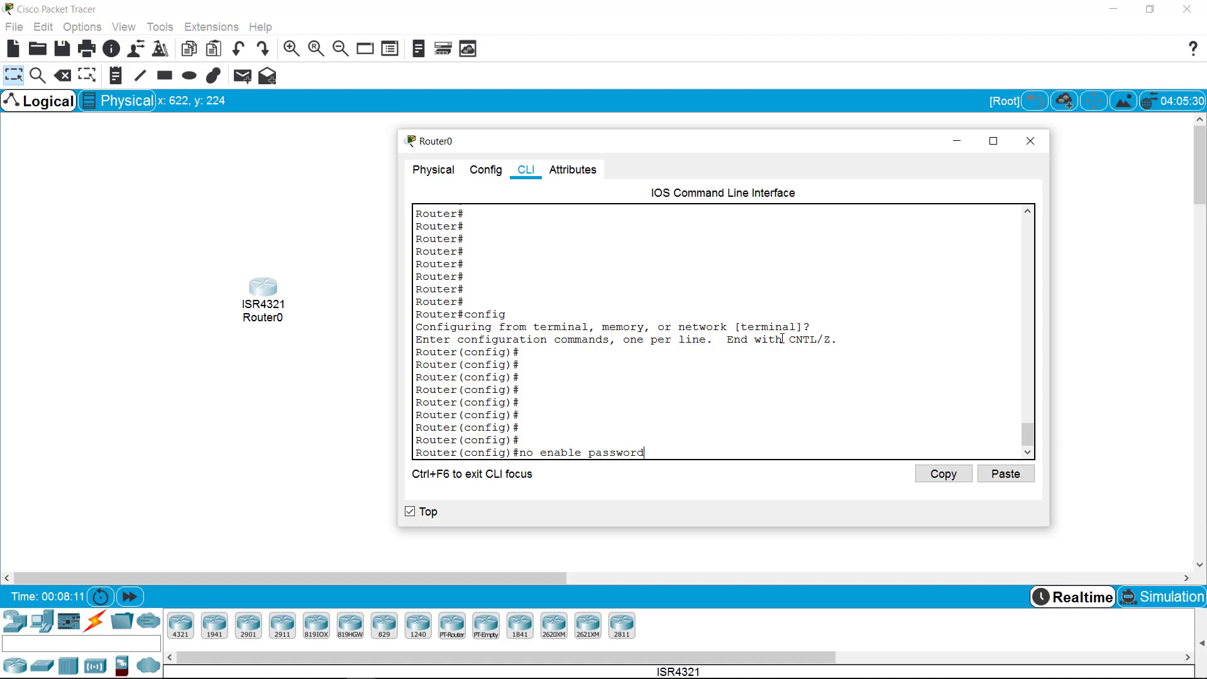
key(Return)
key(Return)
key(Return)
key(Return)
key(Return)
key(Return)
key(Return)
key(Return)
key(Return)
key(Return)
key(Return)
key(Return)
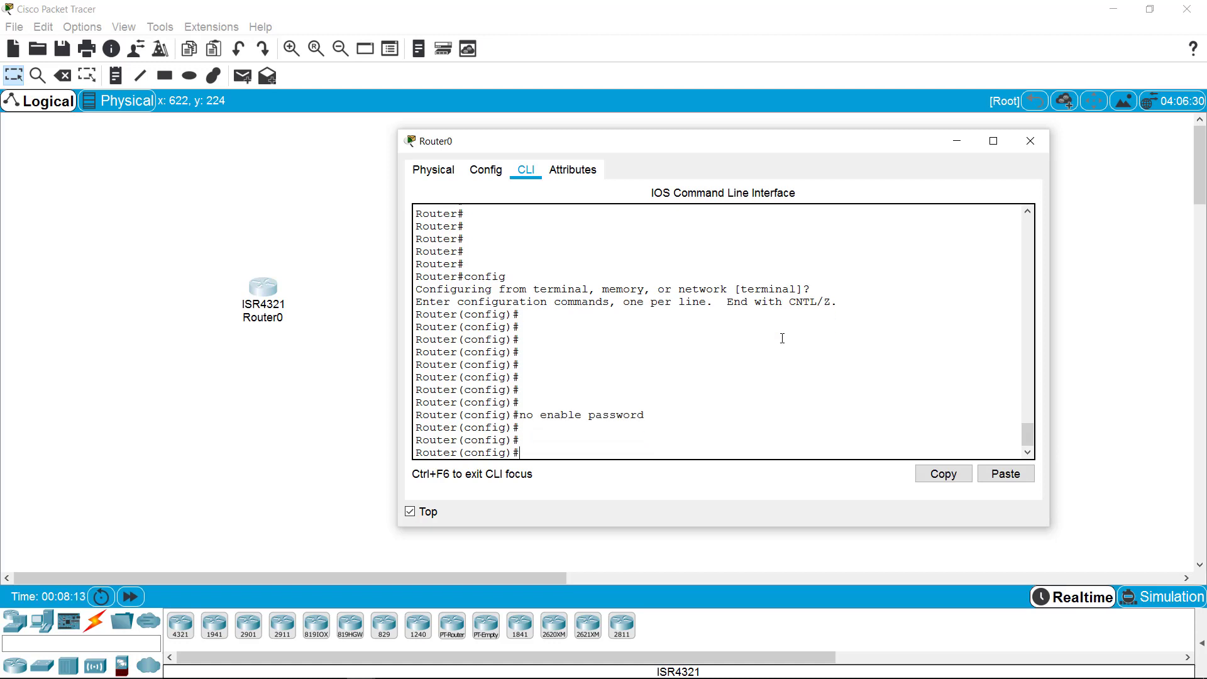
text(enable passw)
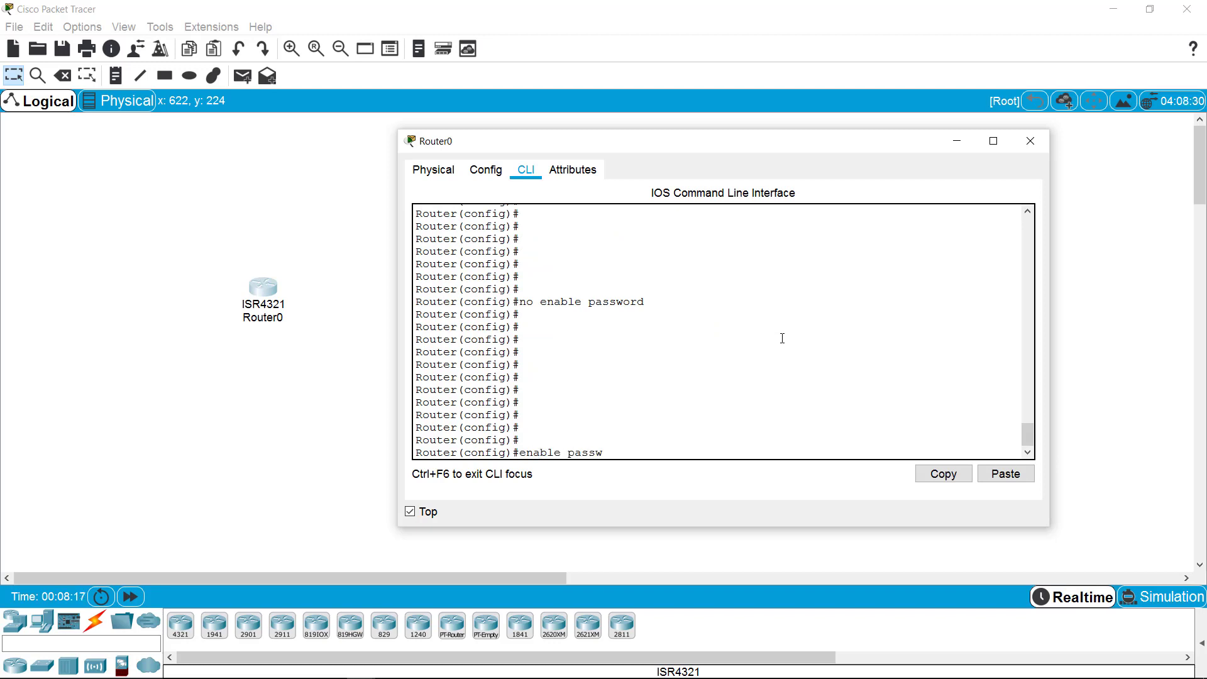
text(ord cisco)
key(Return)
key(Return)
key(Return)
key(Return)
key(Return)
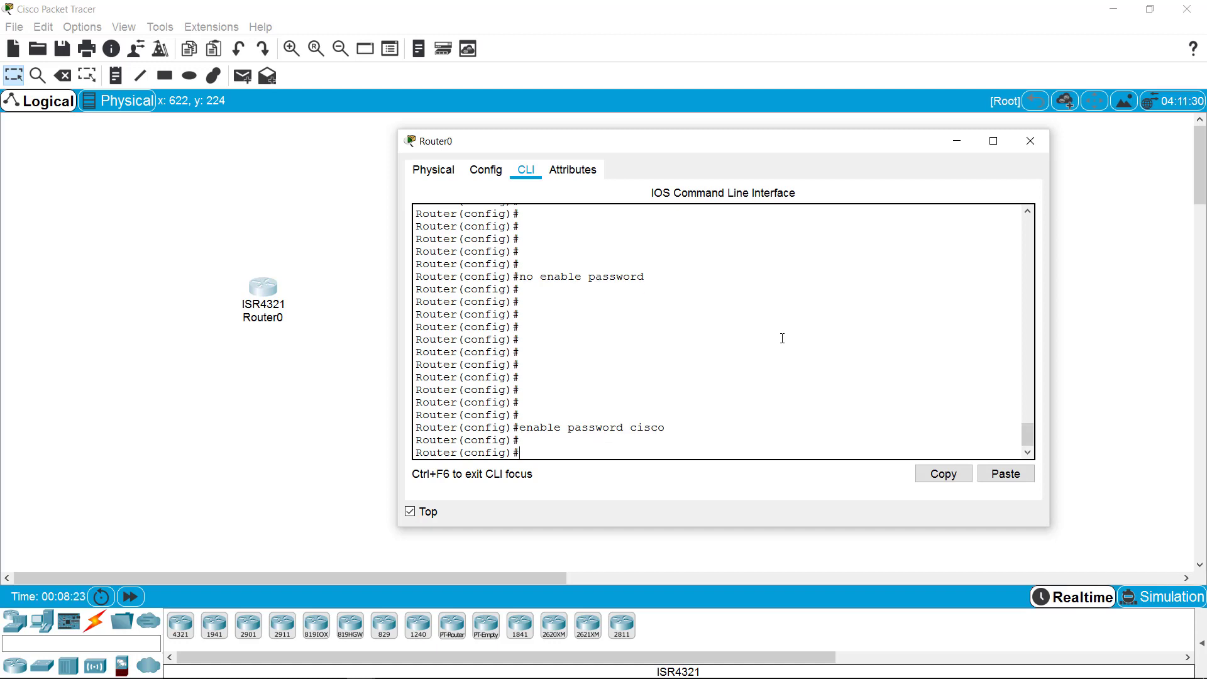
text(exit)
key(Return)
Save the configuration to NVRAM with write
key(Return)
key(Return)
key(Return)
key(Return)
text(write)
key(Return)
key(Return)
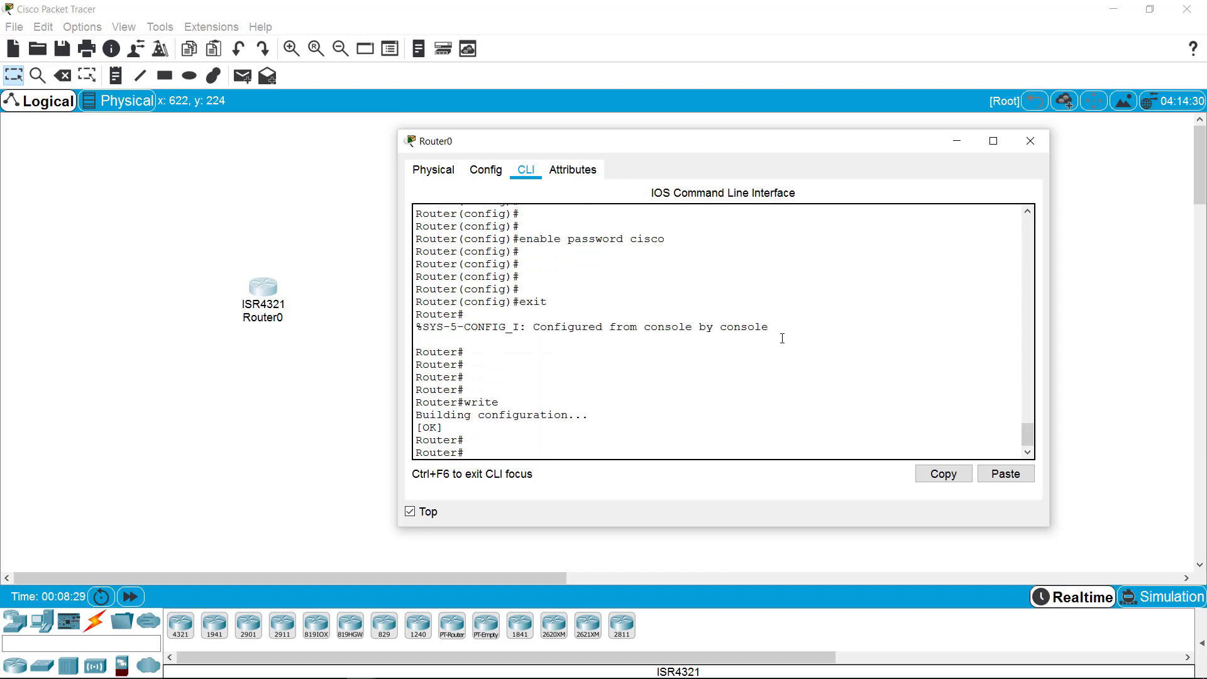
key(Return)
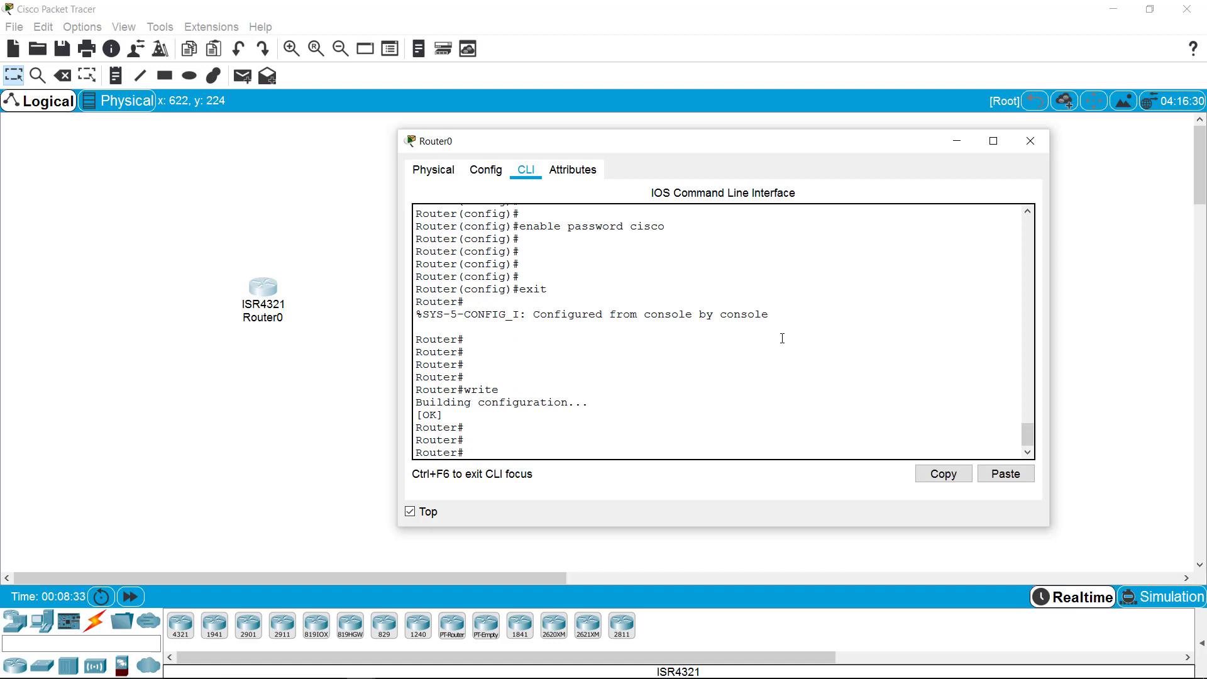
key(Return)
key(Return)
key(Return)
key(Return)
key(Return)
key(Return)
key(Return)
key(Return)
key(Return)
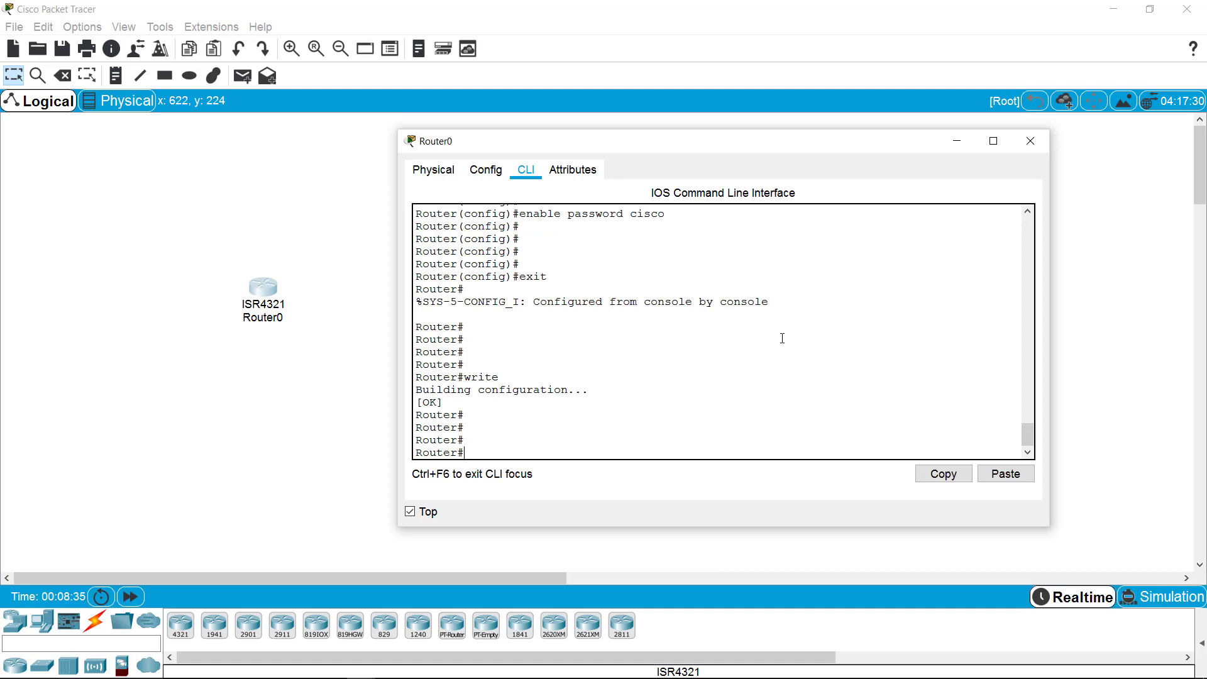
text(show ru)
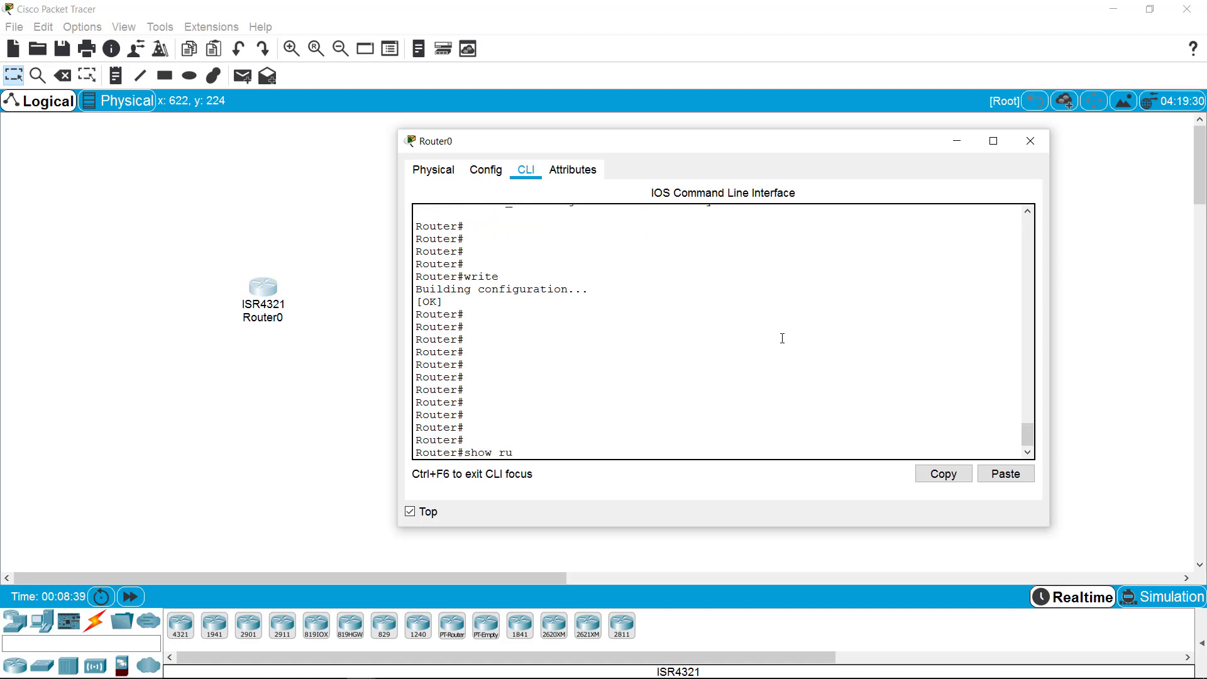
Show the running-config, highlight the new enable password line, and page to the end
key(Tab)
key(Return)
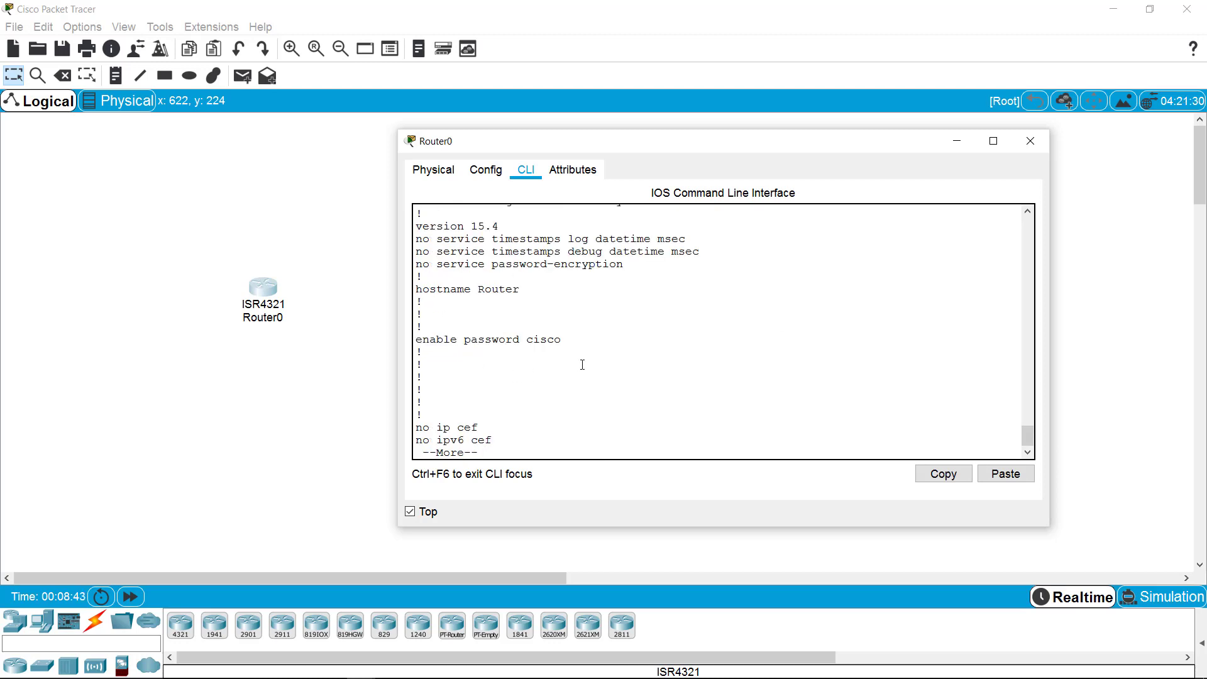
drag(561, 340, 418, 337)
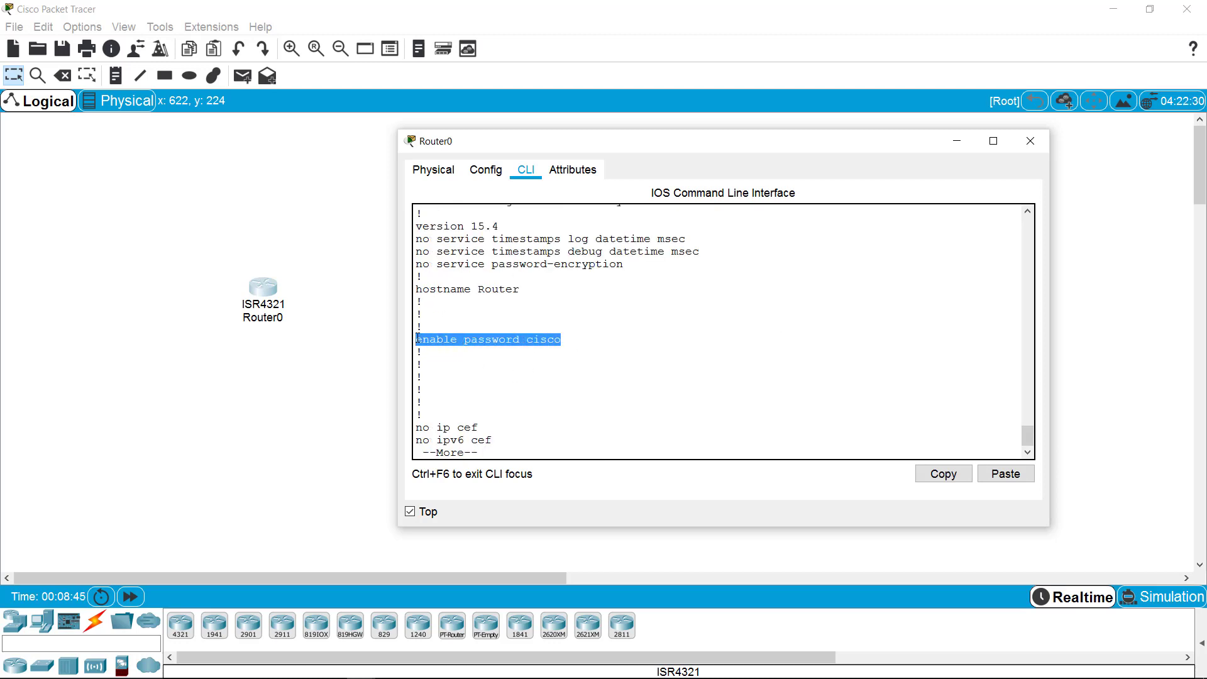
click(510, 338)
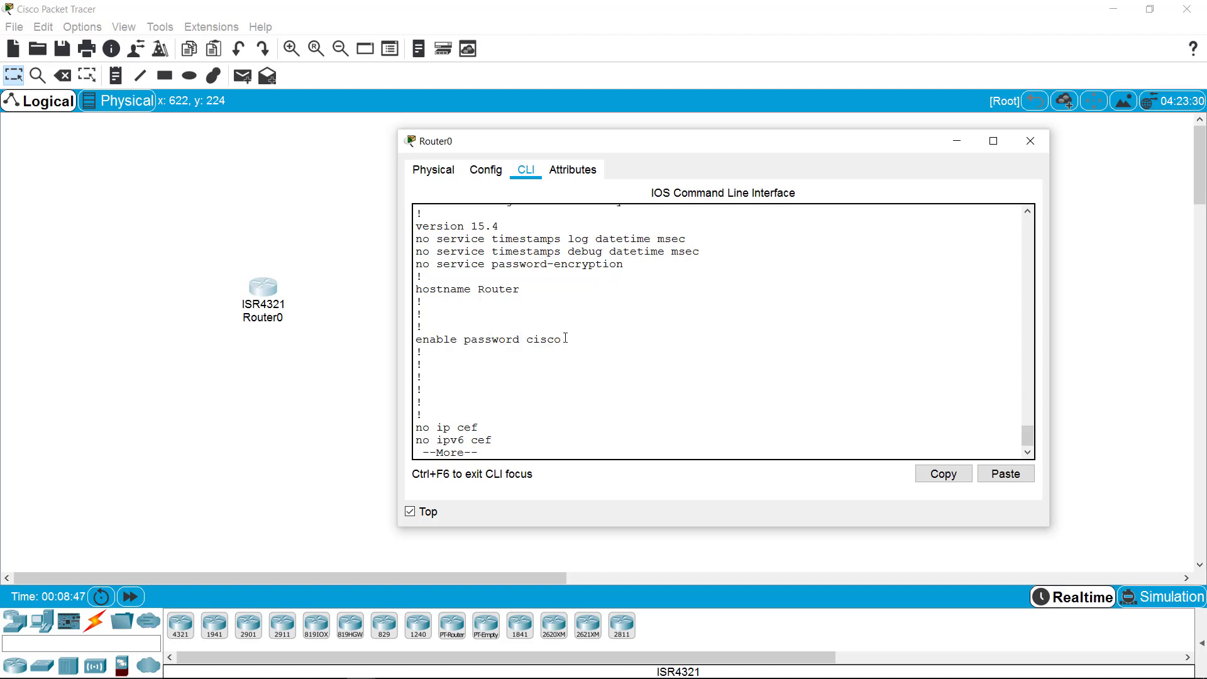
key(space)
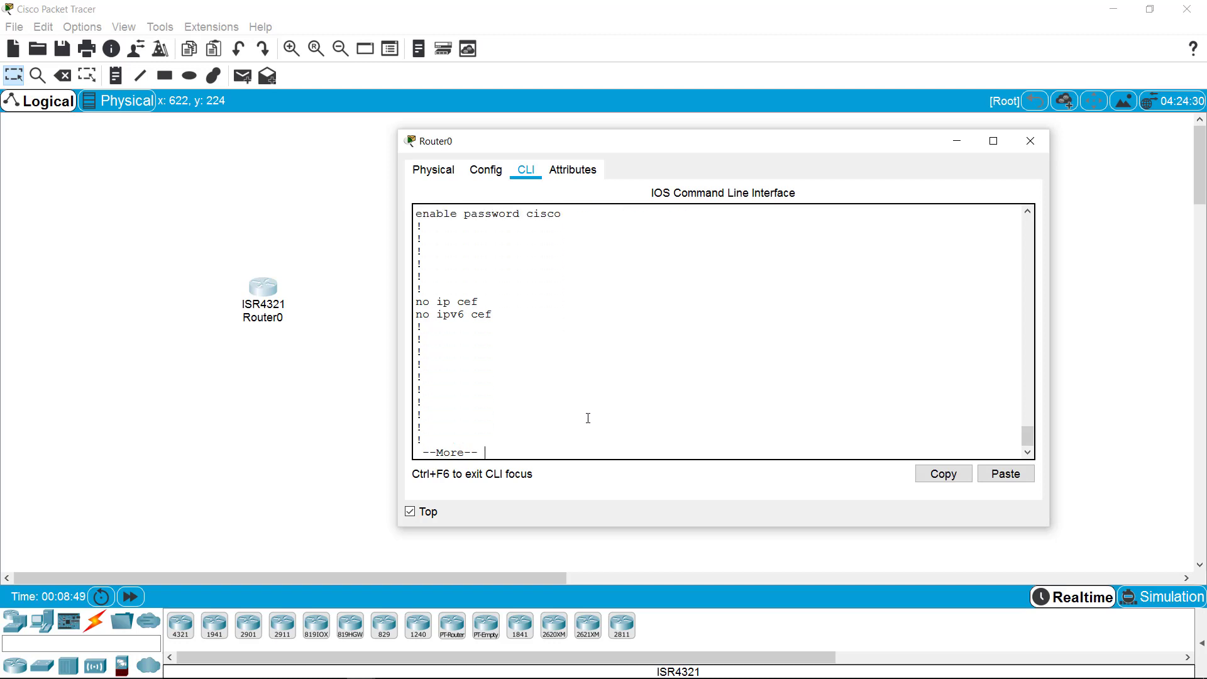
key(Return)
key(Return)
key(Return)
key(Return)
key(Return)
key(Return)
key(Return)
key(Return)
key(Return)
key(Return)
key(Return)
key(Return)
key(Return)
key(Return)
key(Return)
key(Return)
key(Return)
key(Return)
key(Return)
key(Return)
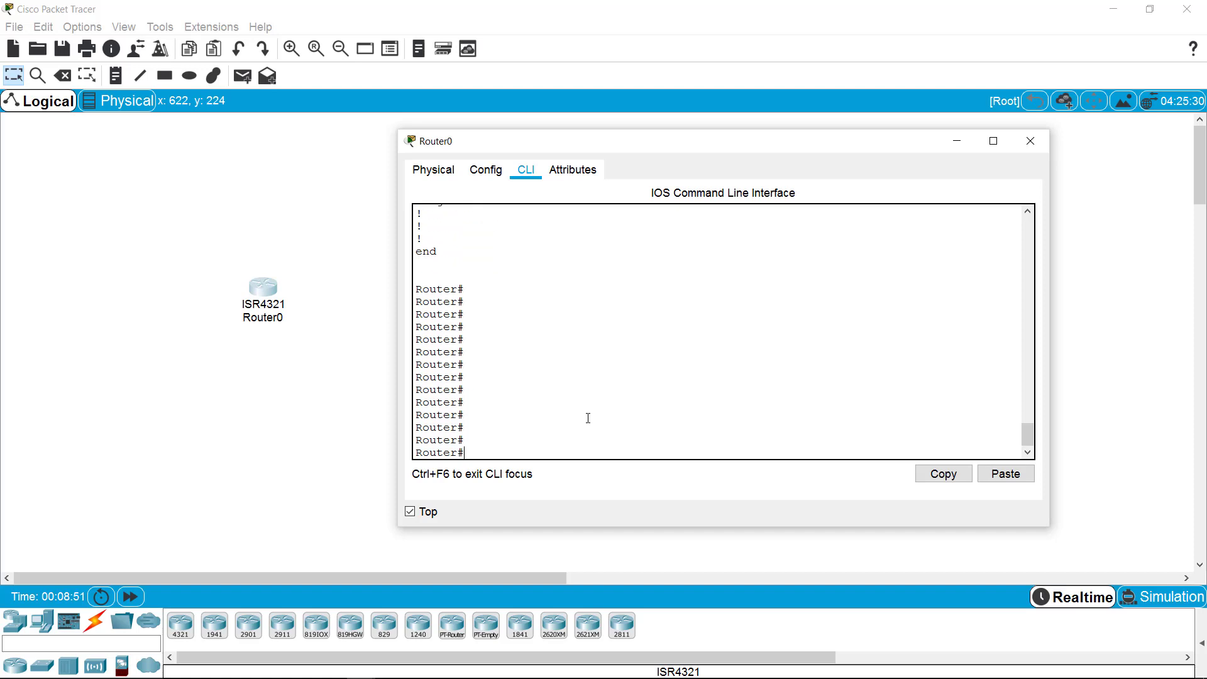
Show the startup-config, confirm its new enable password line, and page to the end
text(show start)
key(Tab)
key(Return)
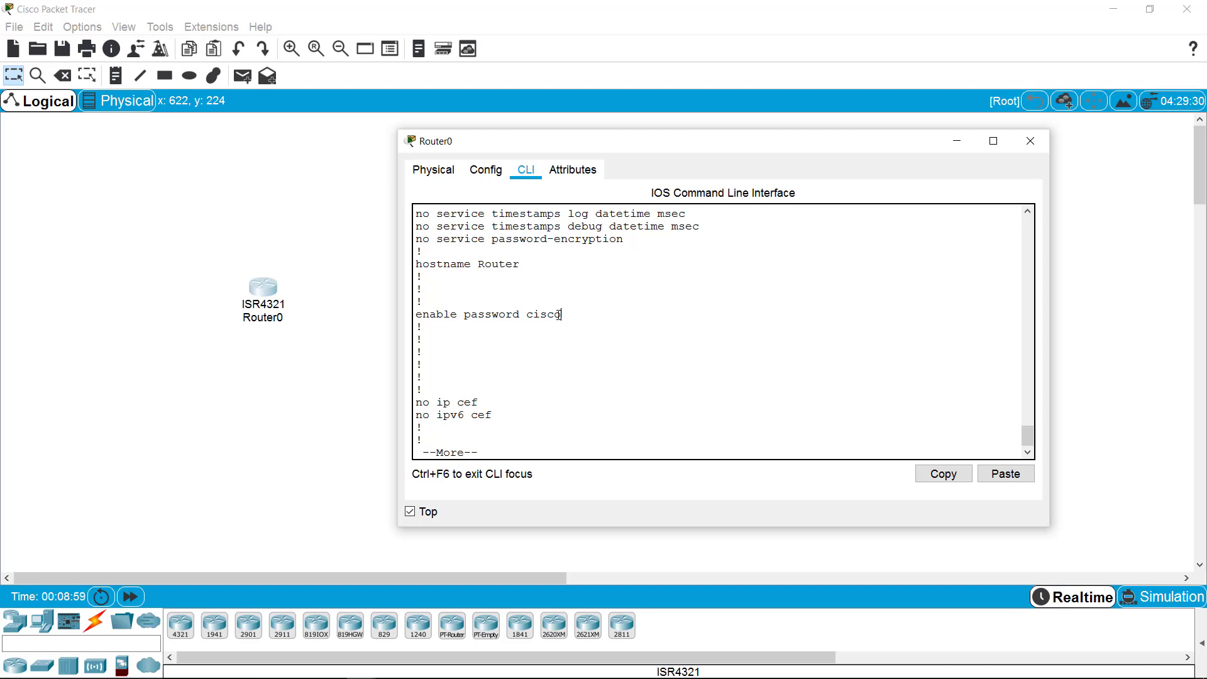
drag(561, 315, 389, 315)
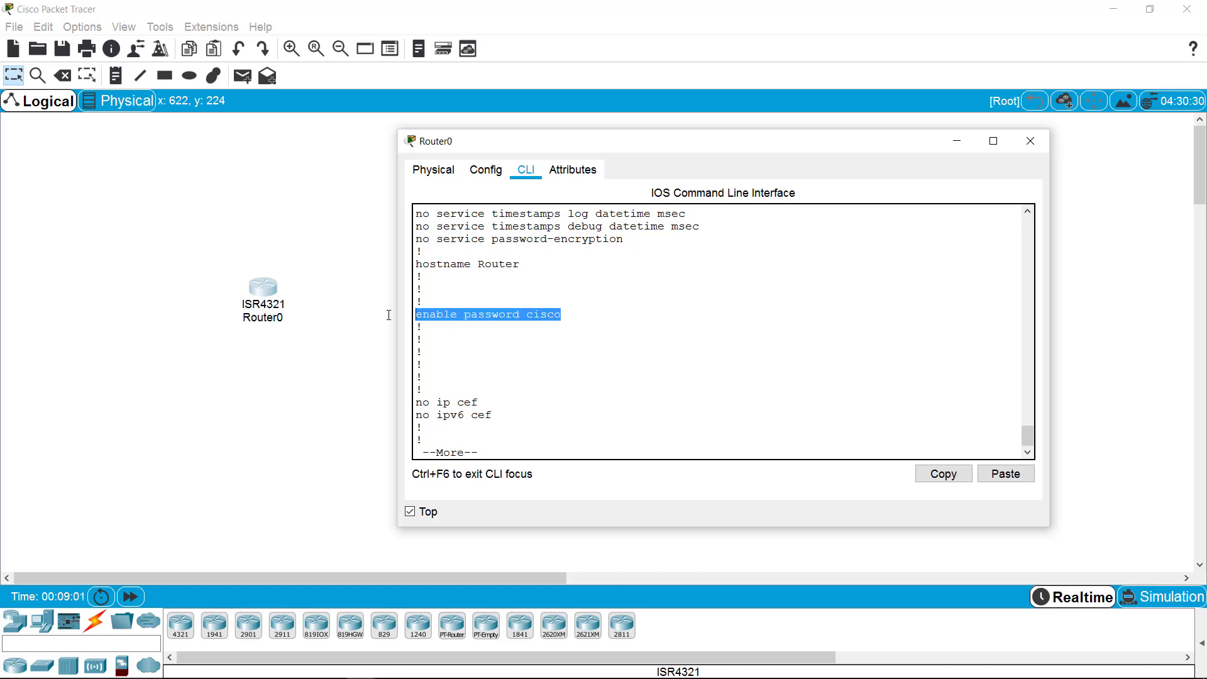
click(568, 317)
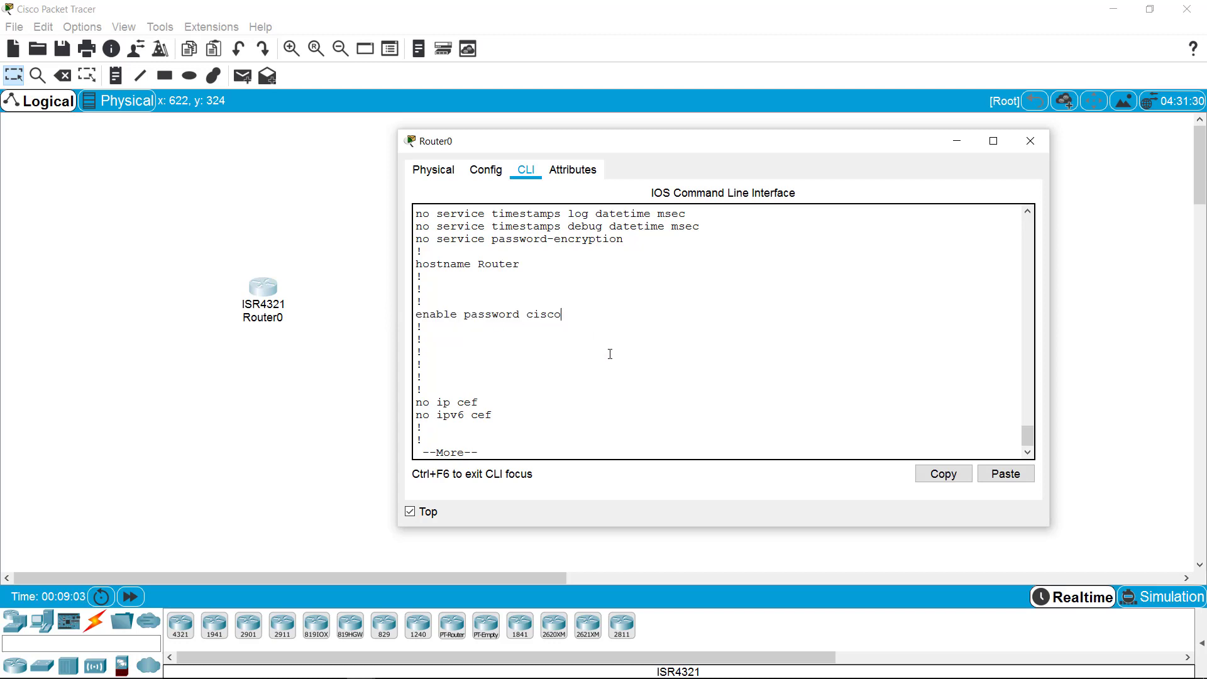
click(542, 446)
key(space)
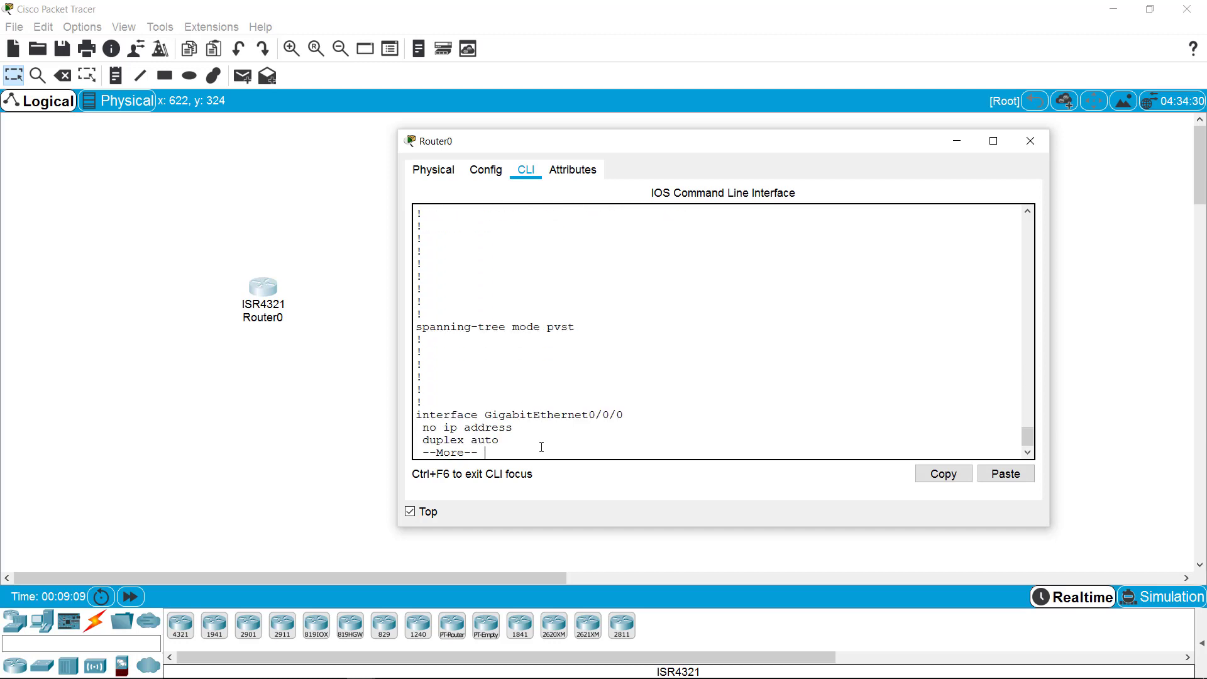
key(Return)
key(Return)
key(Return)
key(Return)
key(Return)
key(Return)
key(Return)
key(Return)
key(Return)
key(Return)
key(Return)
key(Return)
key(Return)
key(Return)
key(Return)
key(Return)
key(Return)
key(Return)
key(Return)
key(Return)
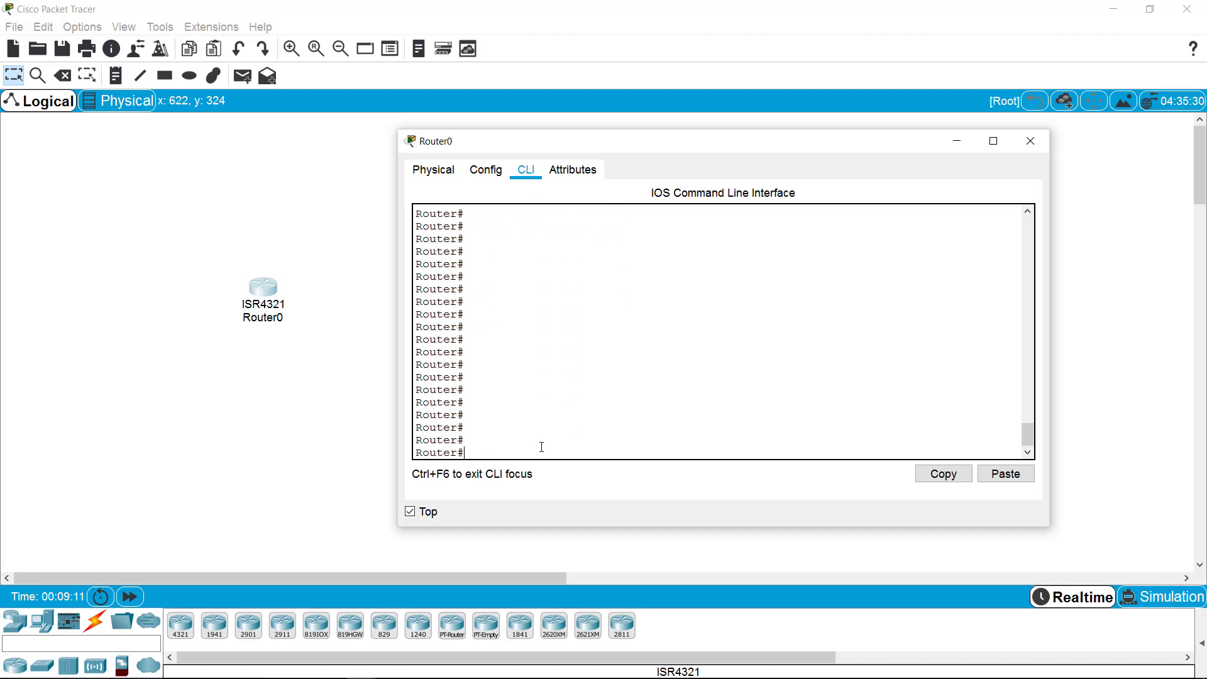
Run copy running-config startup-config and accept startup-config as the destination filename
text(copy ru)
key(Tab)
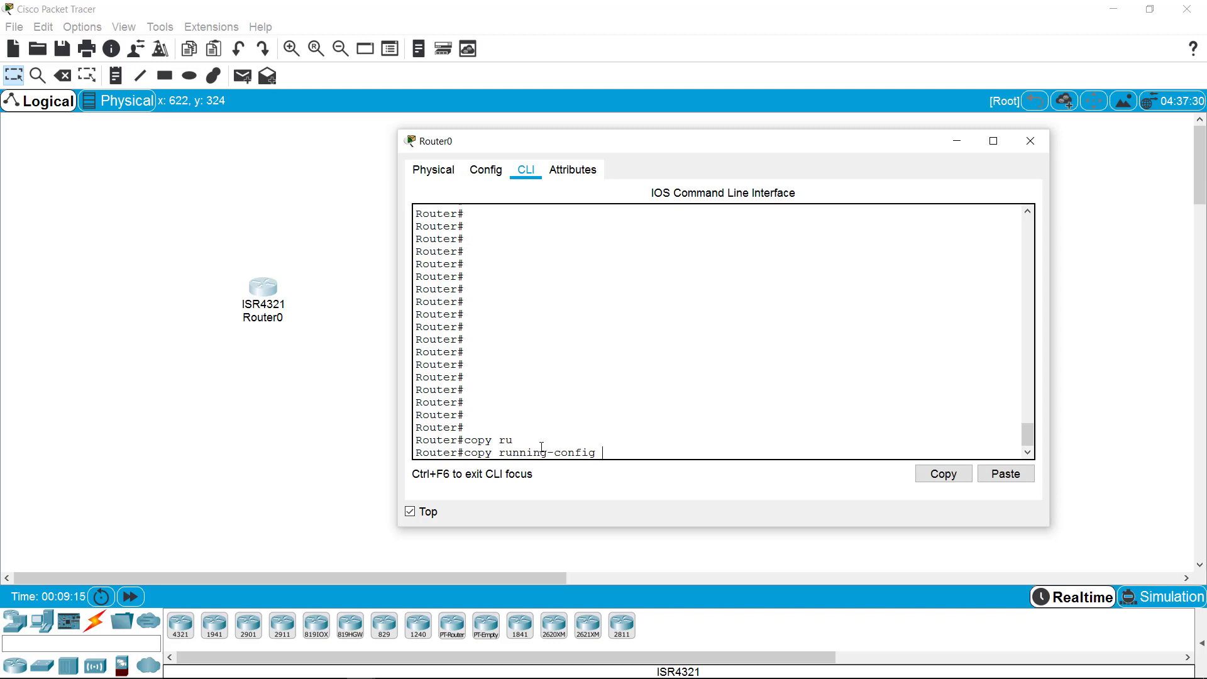
text(start)
key(Tab)
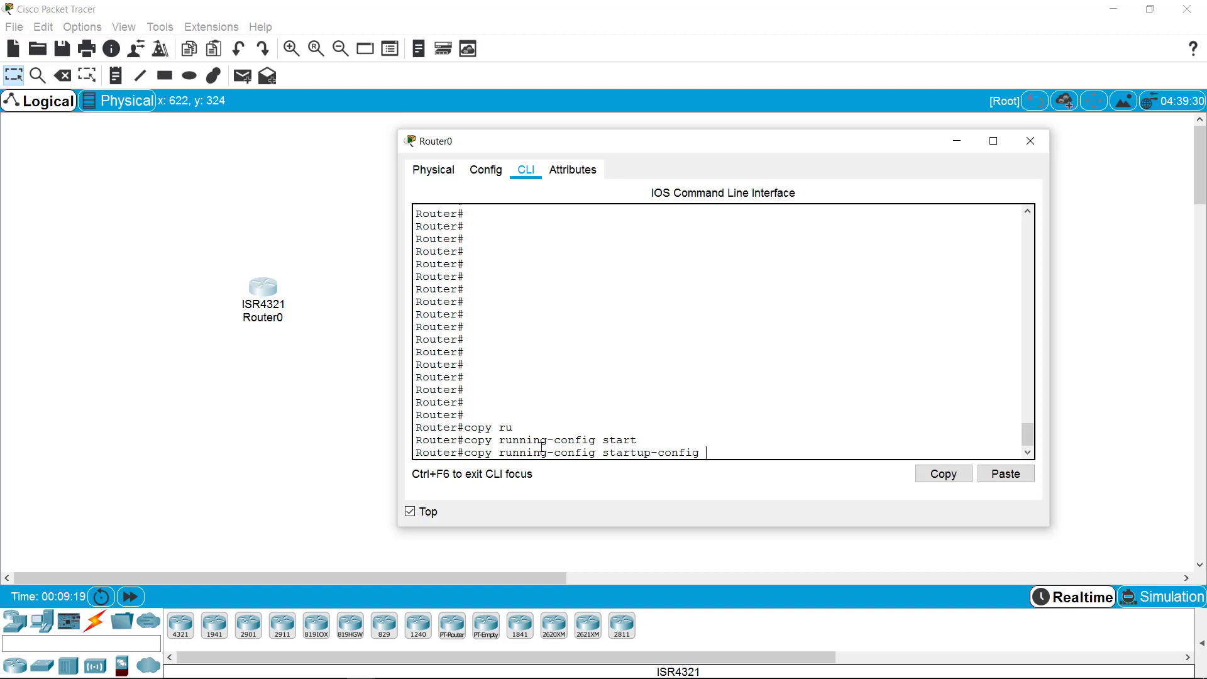
drag(500, 453, 700, 454)
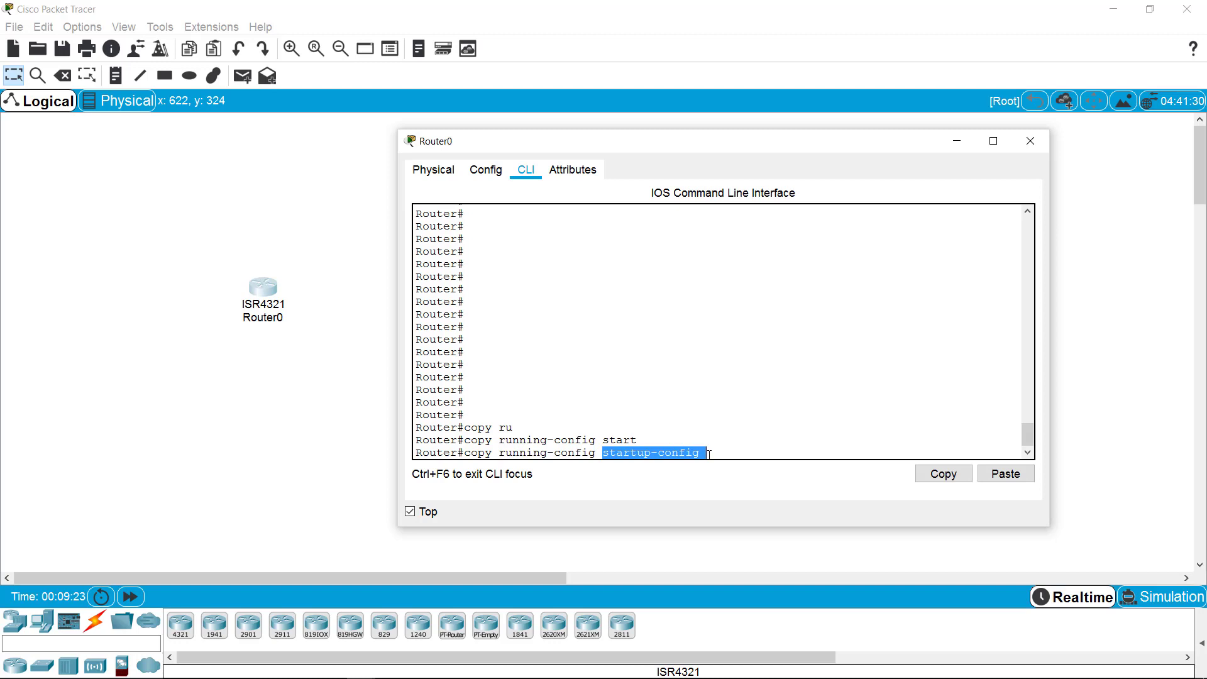
click(766, 425)
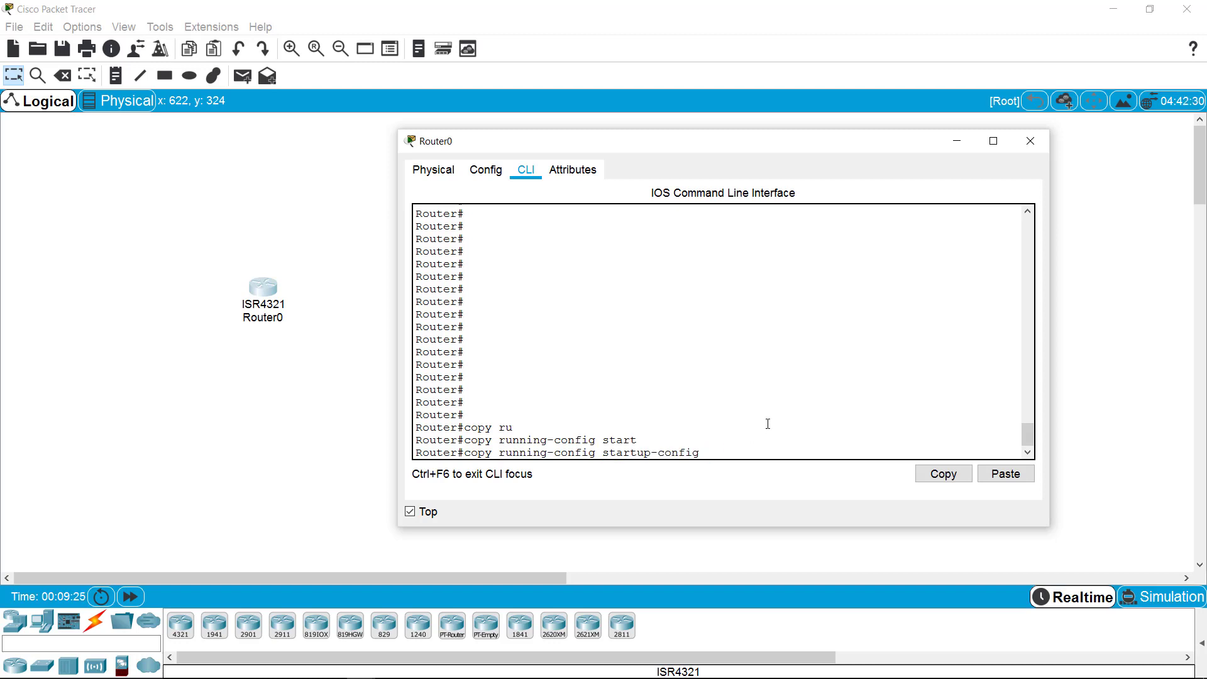
key(Return)
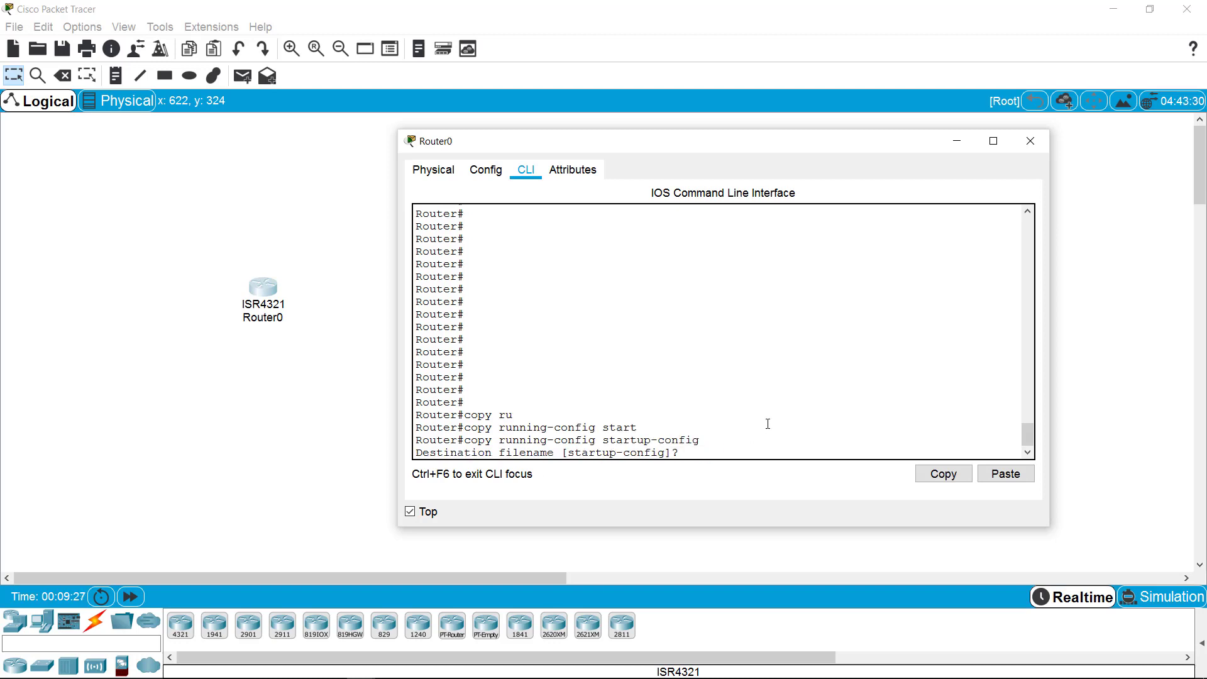
key(Return)
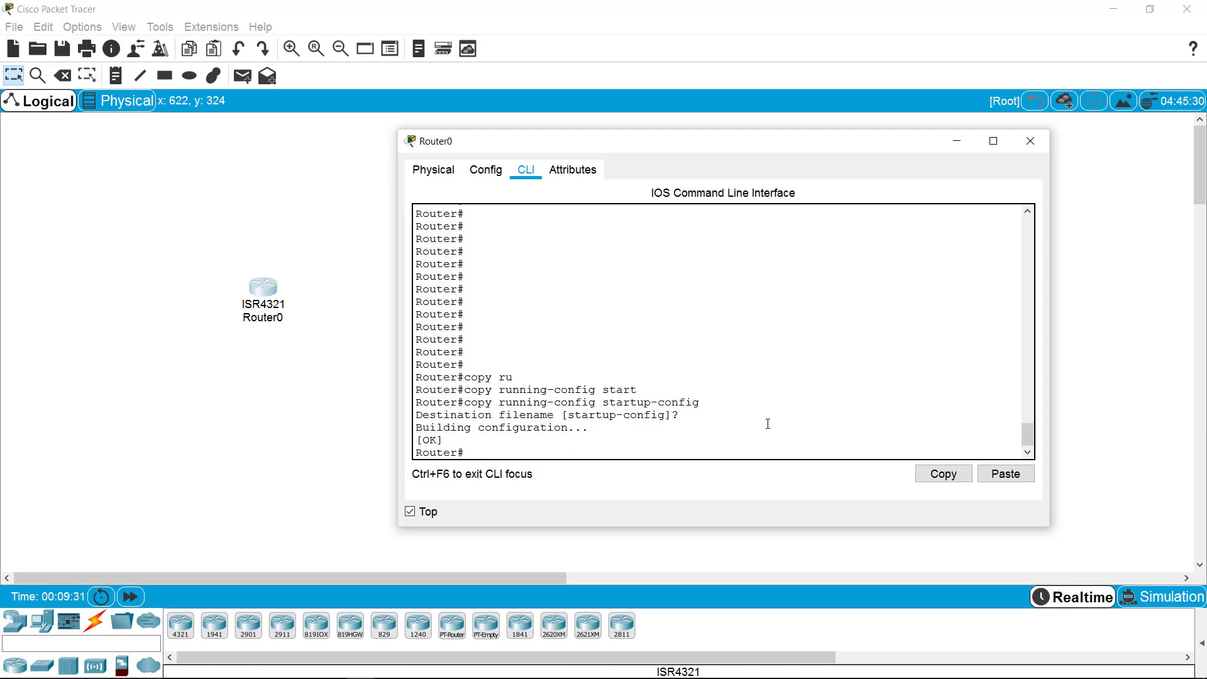
Scroll back through the output and highlight the lines from hostname Router to the enable password
drag(585, 428, 415, 428)
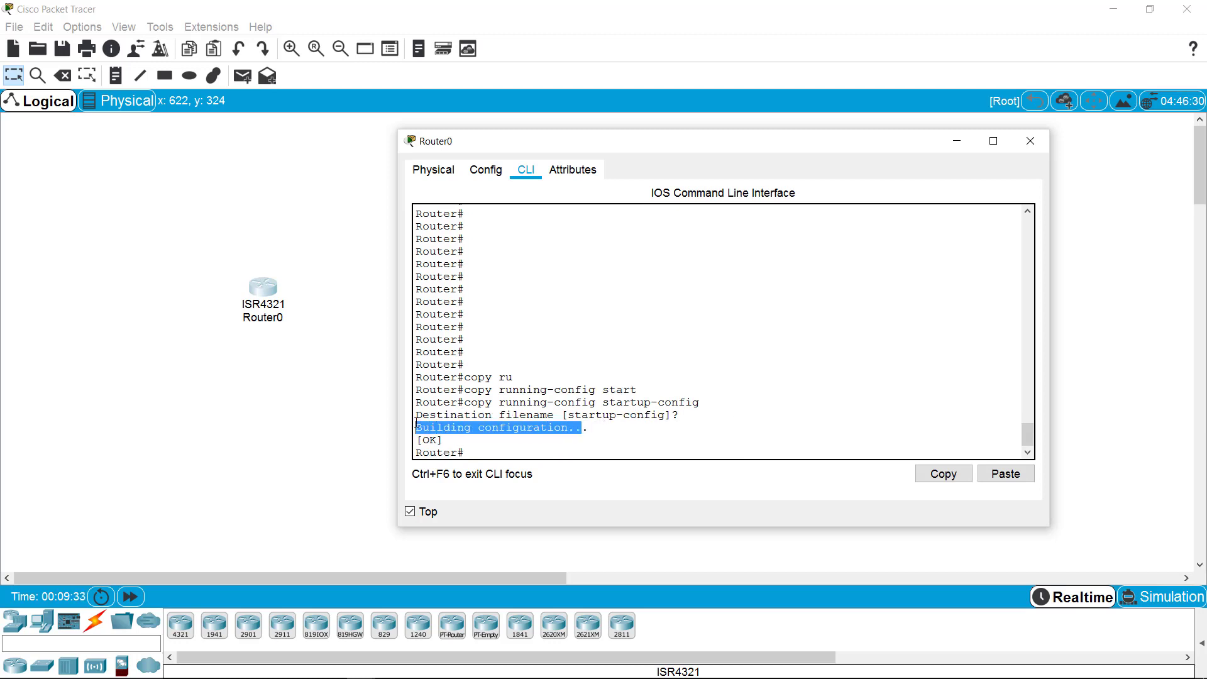
click(502, 451)
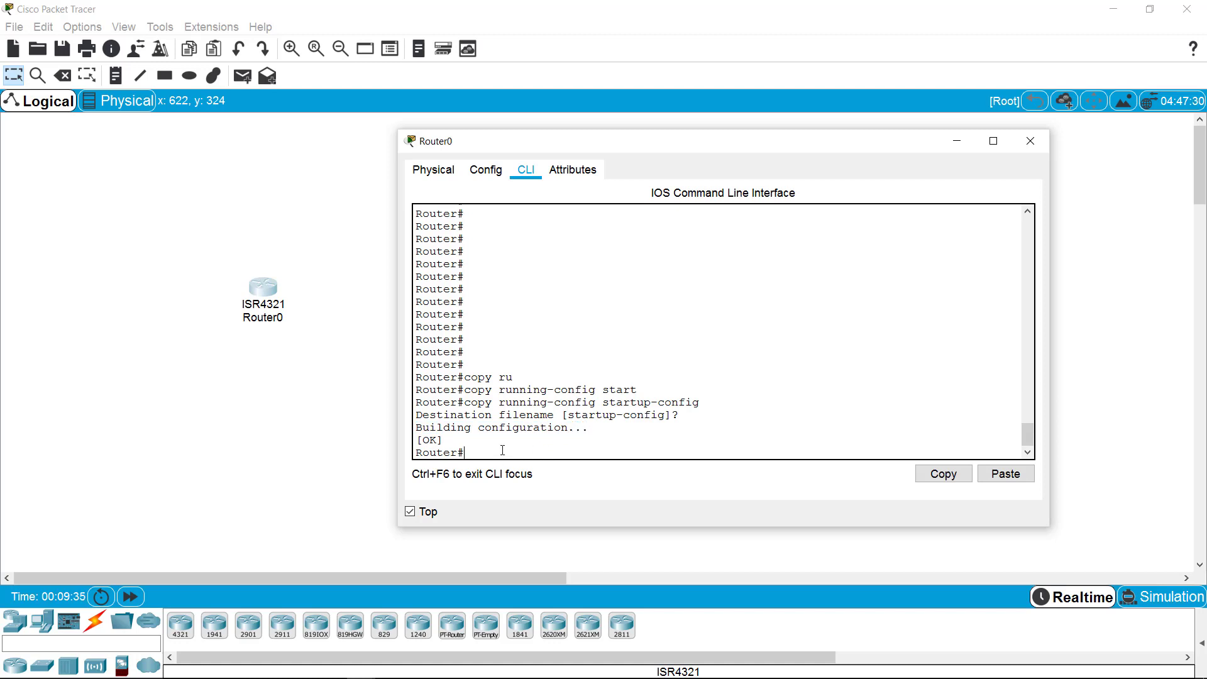
drag(1027, 440, 1052, 345)
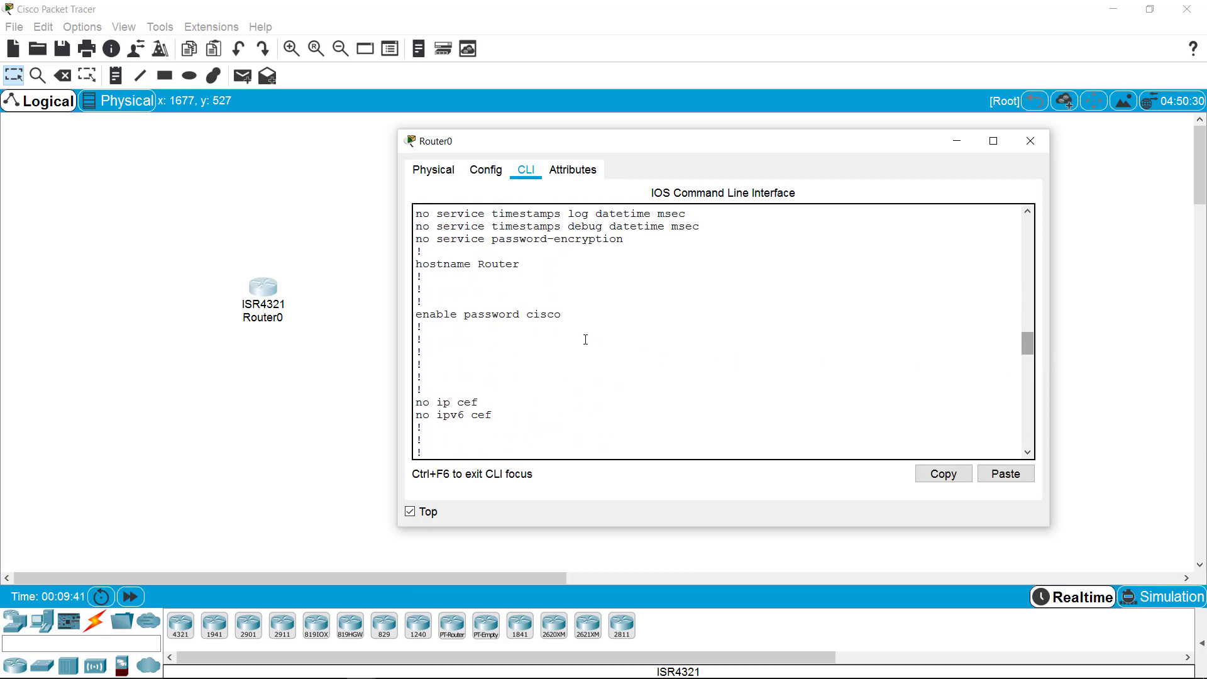
drag(562, 314, 416, 264)
drag(1024, 348, 1048, 226)
drag(562, 349, 398, 292)
click(538, 334)
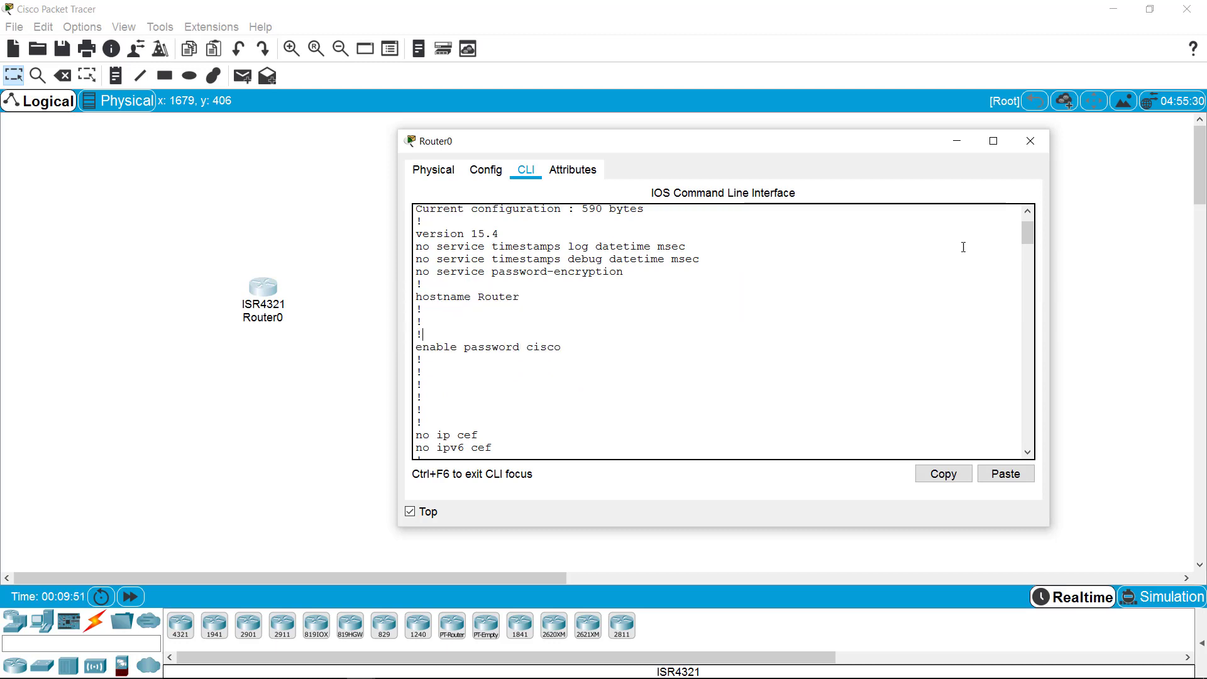
drag(1033, 234, 1034, 434)
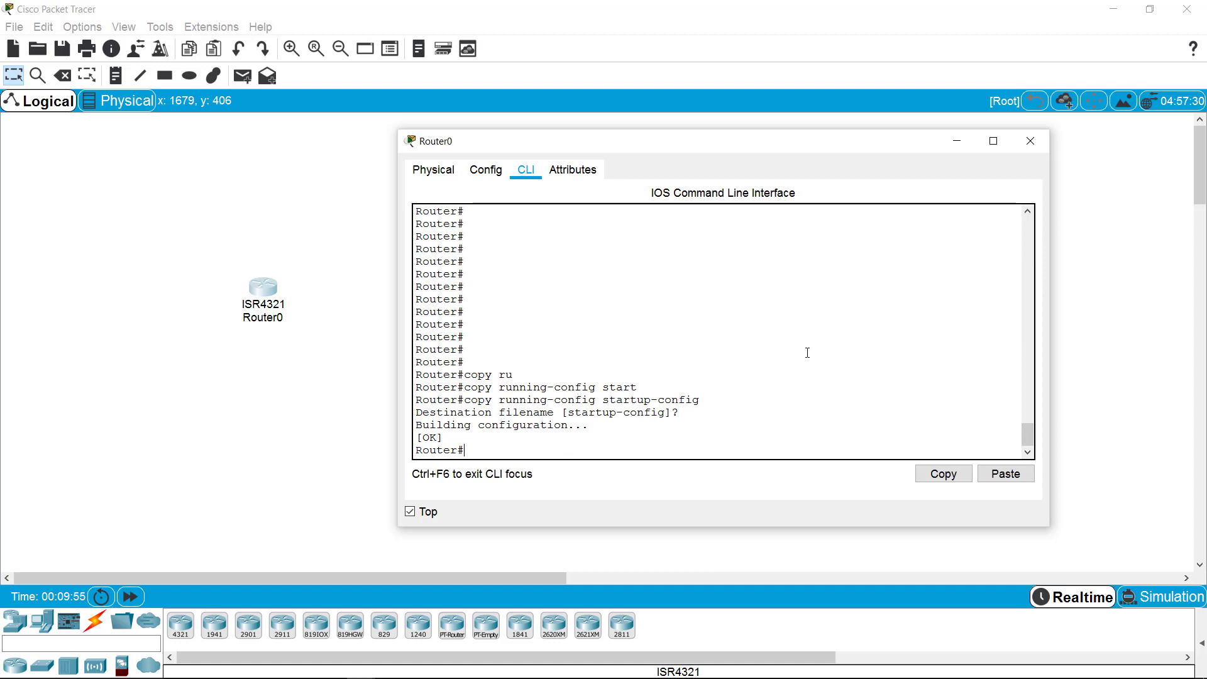
In global configuration mode, set config-register to 0x2102
key(Return)
key(Return)
key(Return)
key(Return)
key(Return)
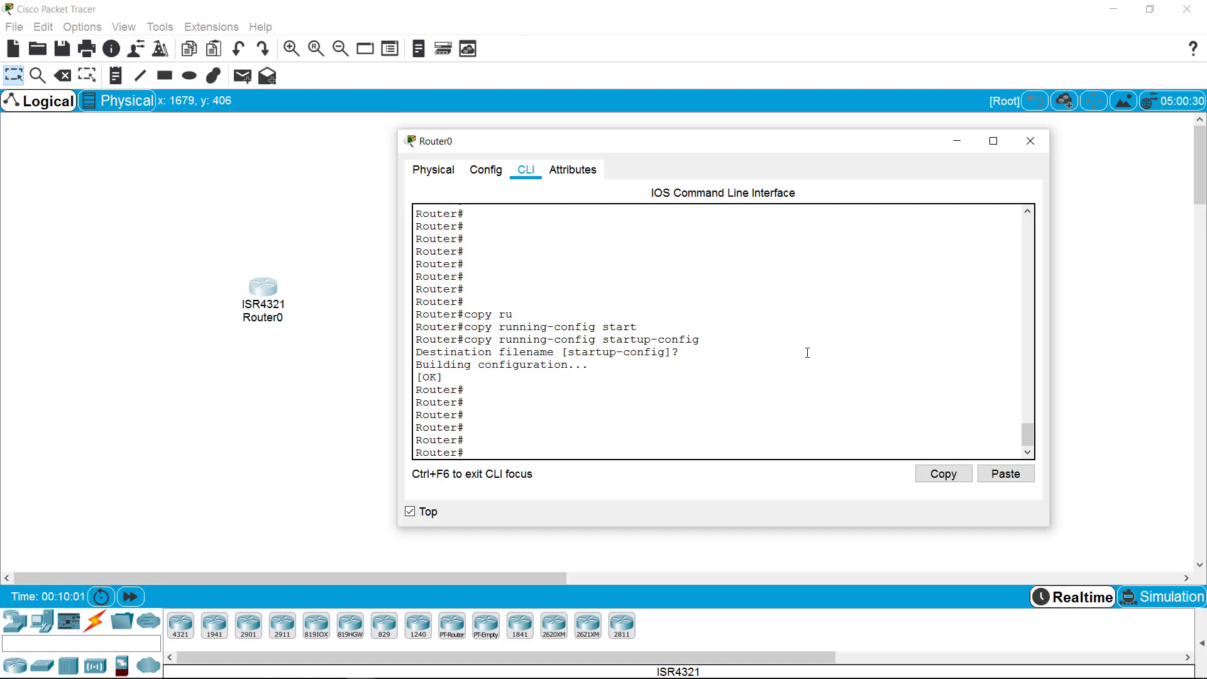
text(onfig)
key(Return)
key(Return)
key(Return)
key(Return)
key(Return)
key(Return)
key(Return)
key(Return)
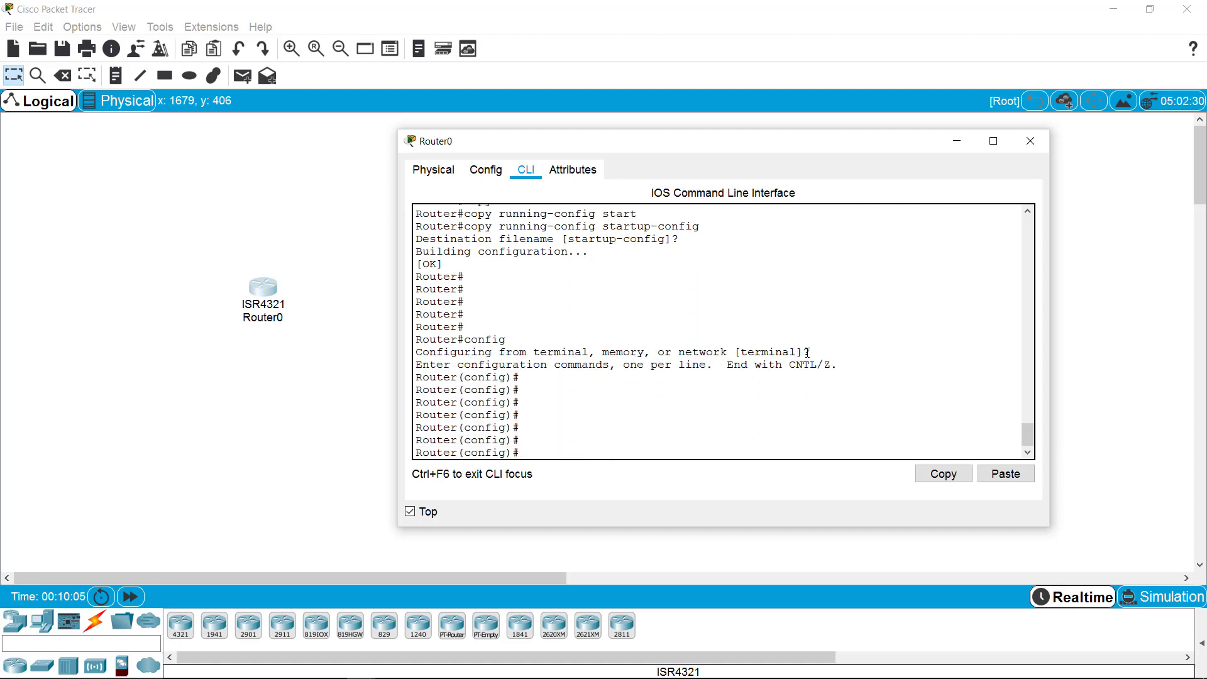
text(conf)
key(Tab)
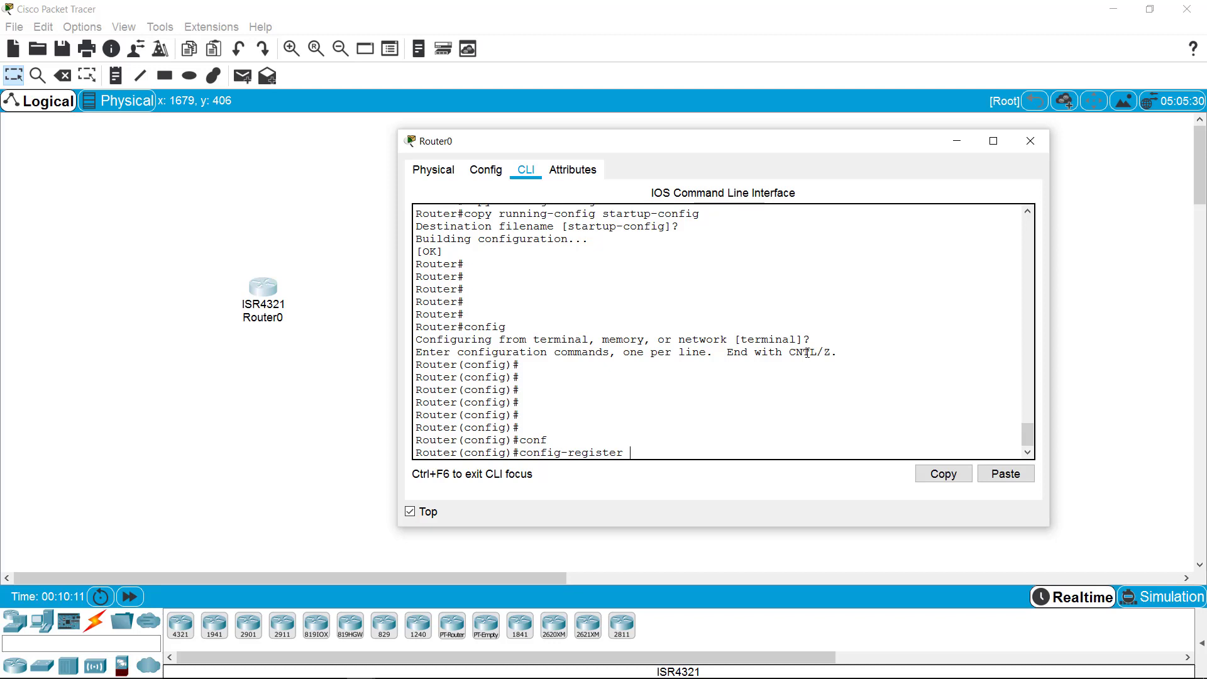
text(0x2102)
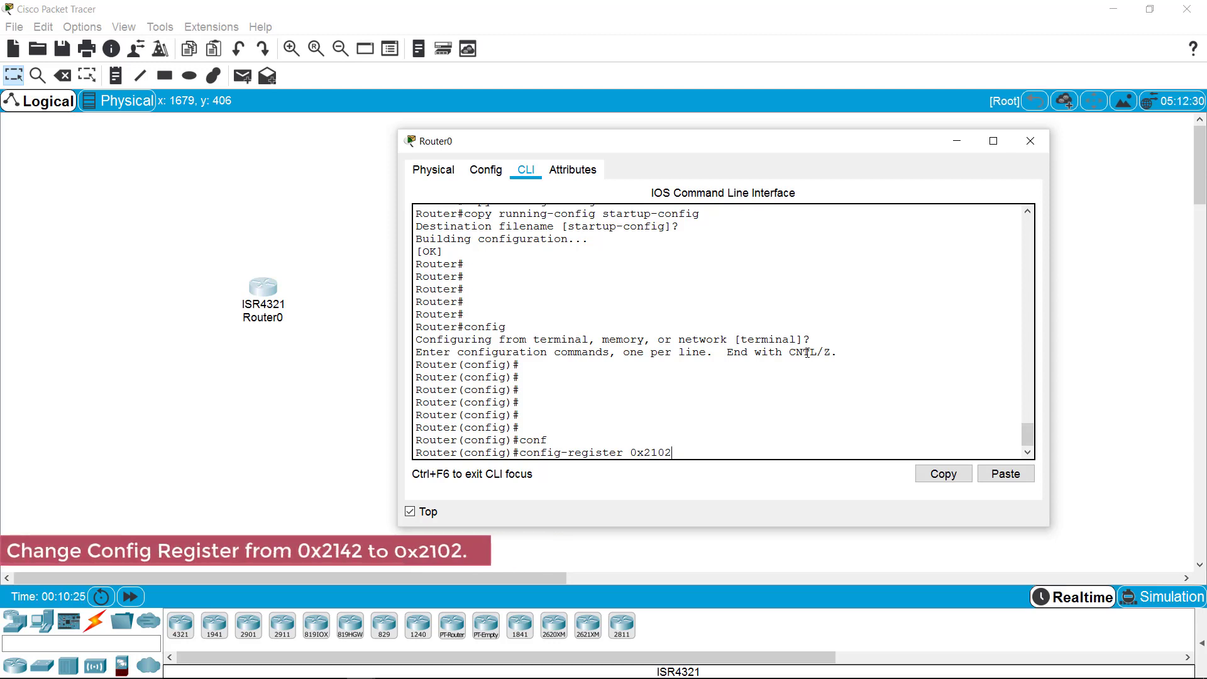
key(Return)
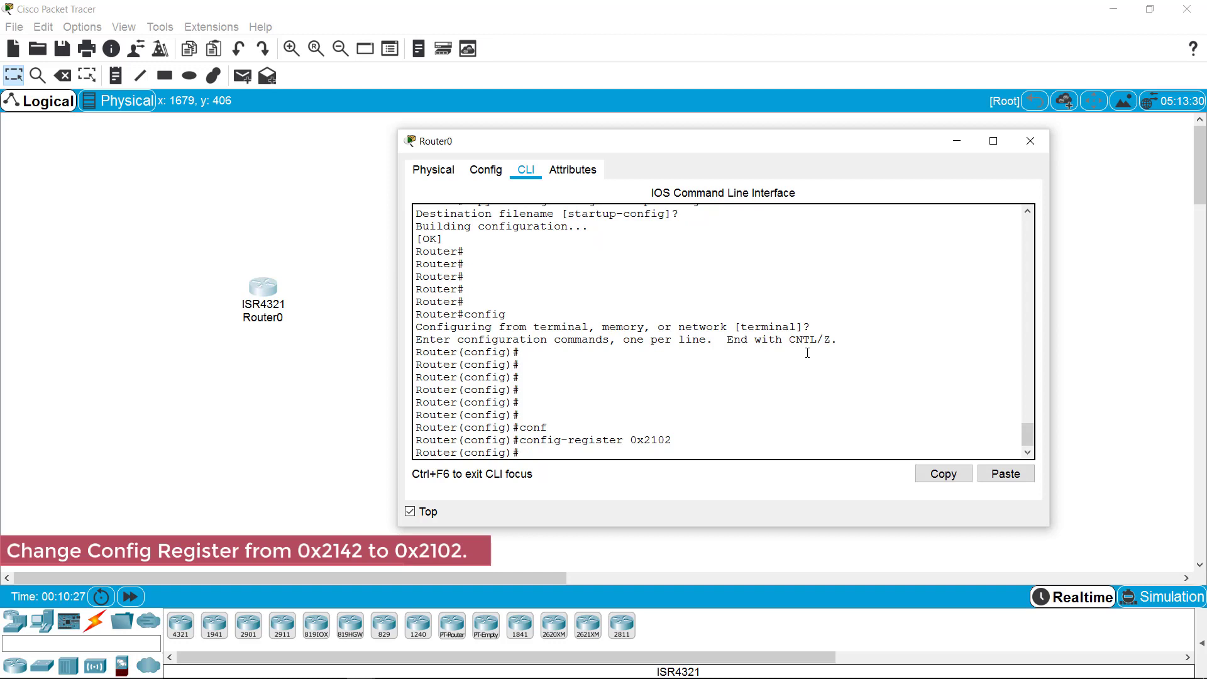
key(Return)
key(Return)
Leave config mode and save the configuration with write
text(exit)
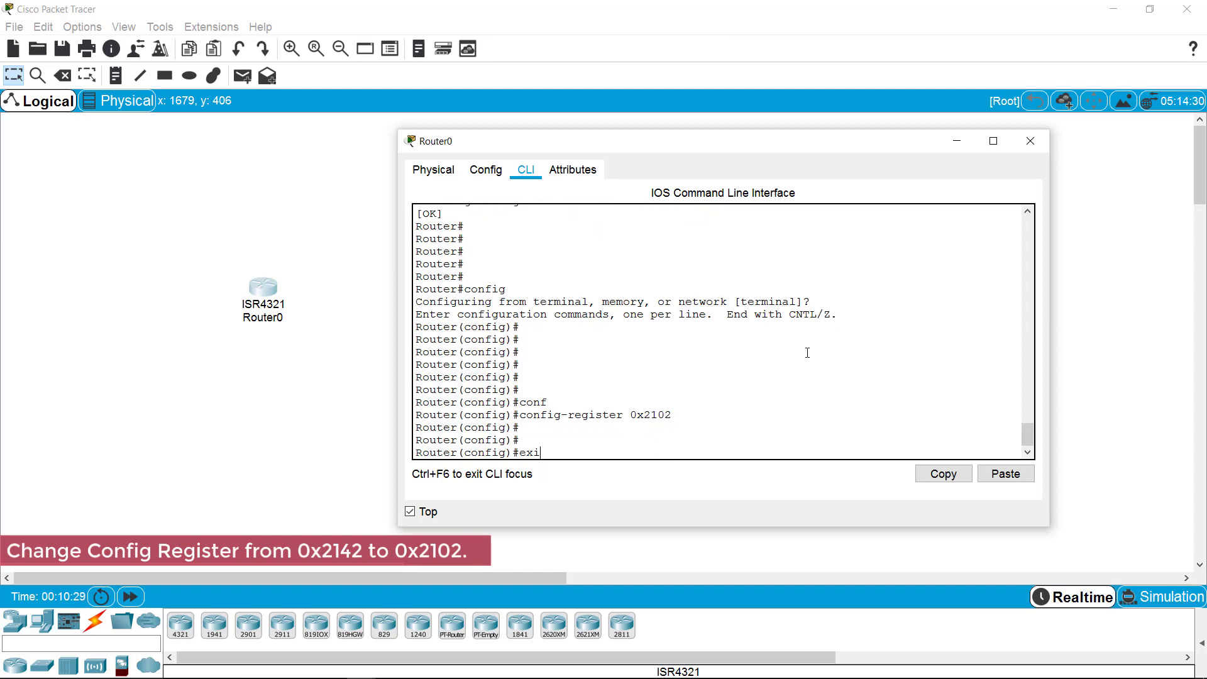
key(Return)
key(Return)
text(wr)
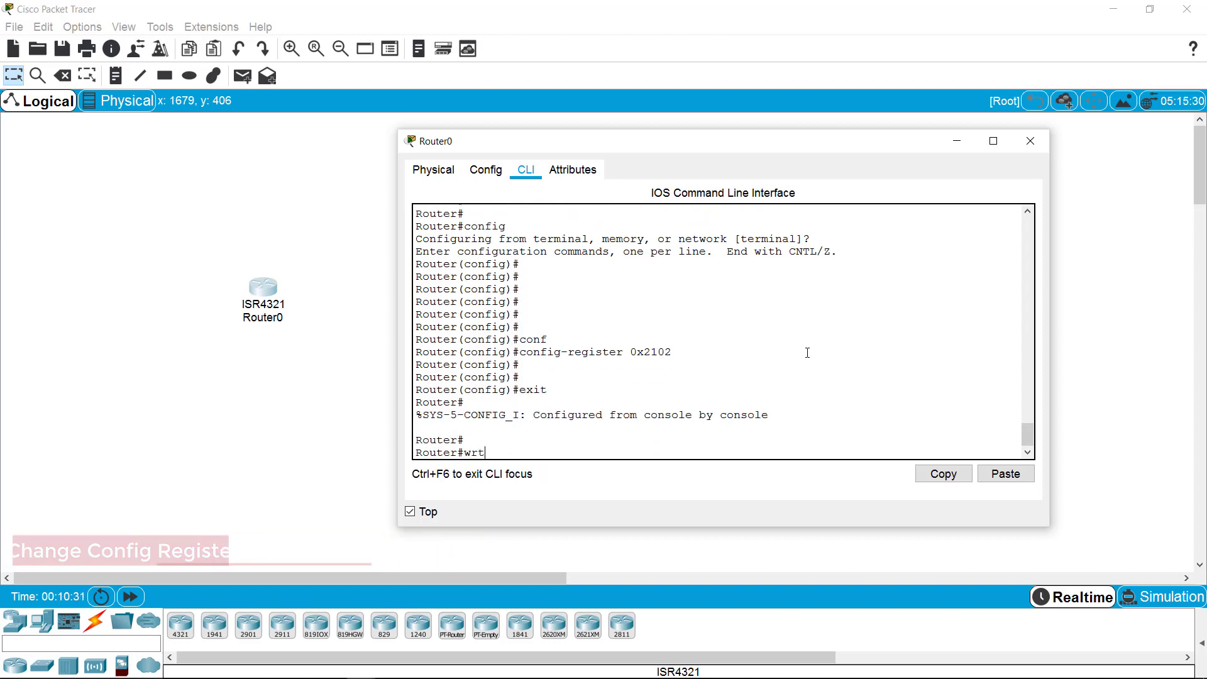
text(ite)
key(Return)
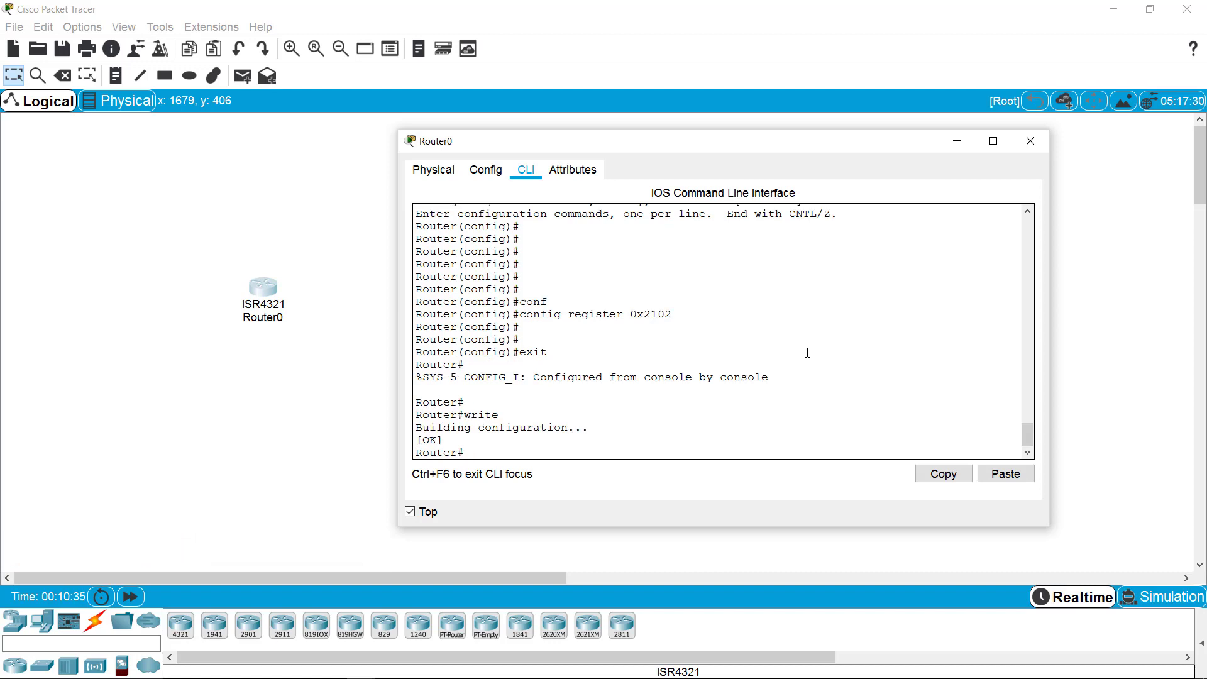
key(Return)
key(Return)
key(Return)
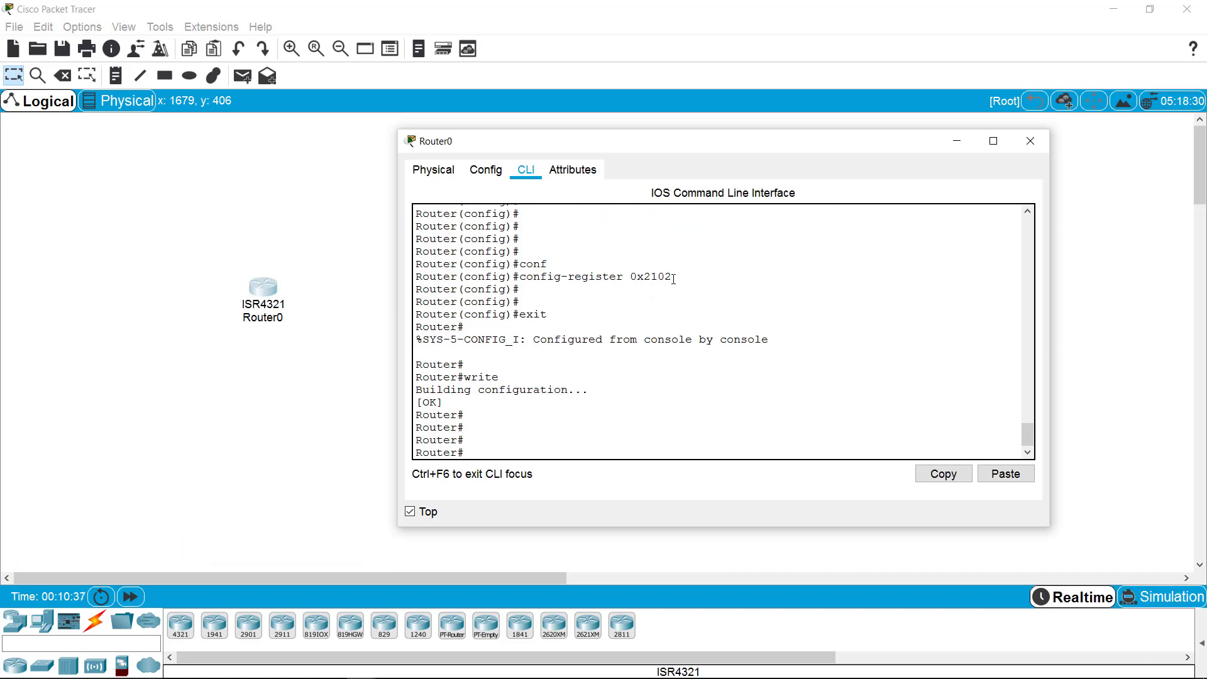
Power-cycle Router0 from its Physical view, then return to the CLI to watch it boot
click(438, 176)
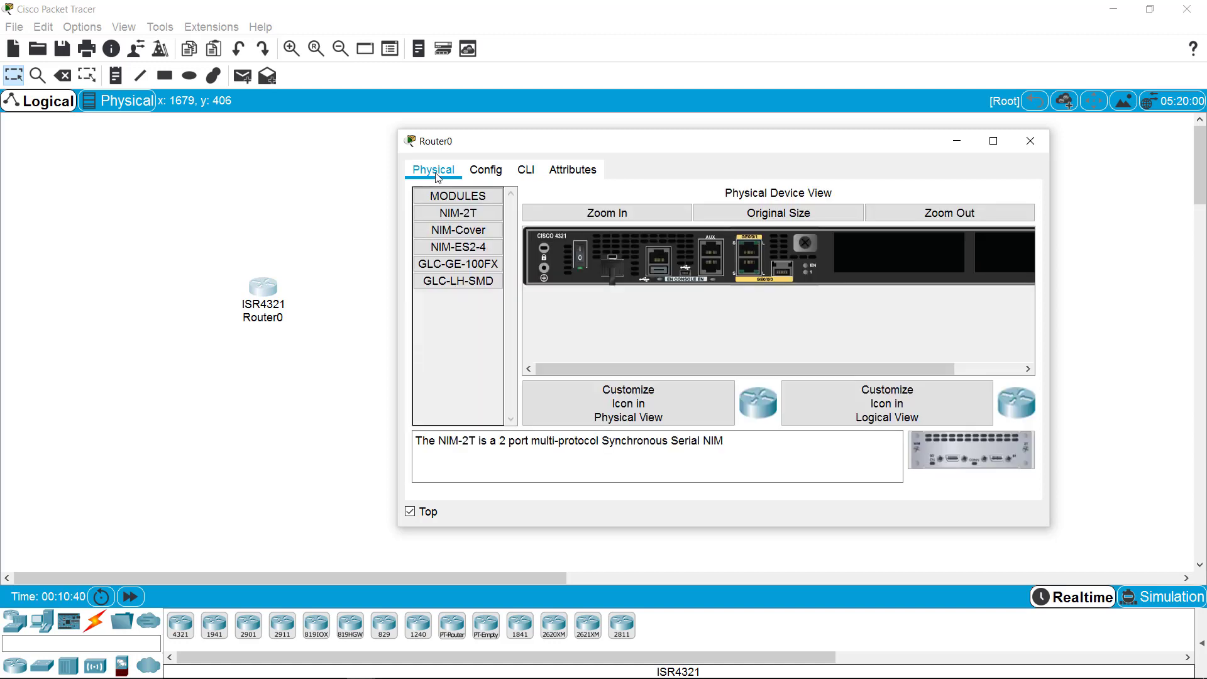
click(580, 250)
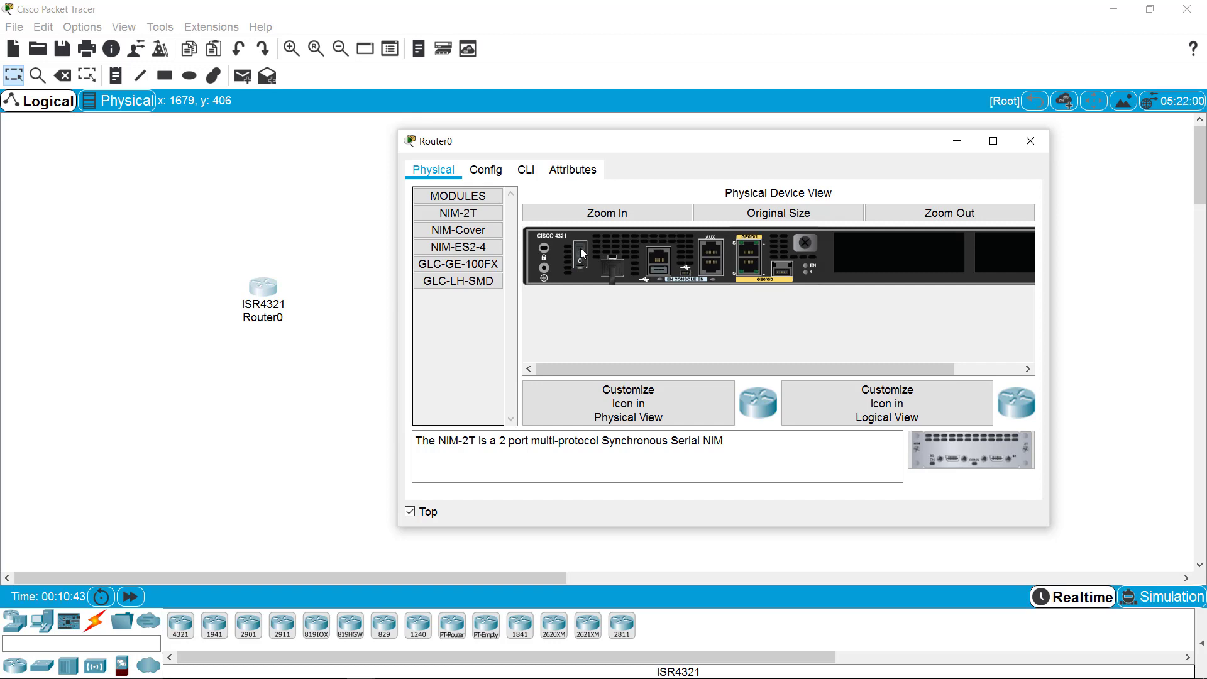
click(527, 172)
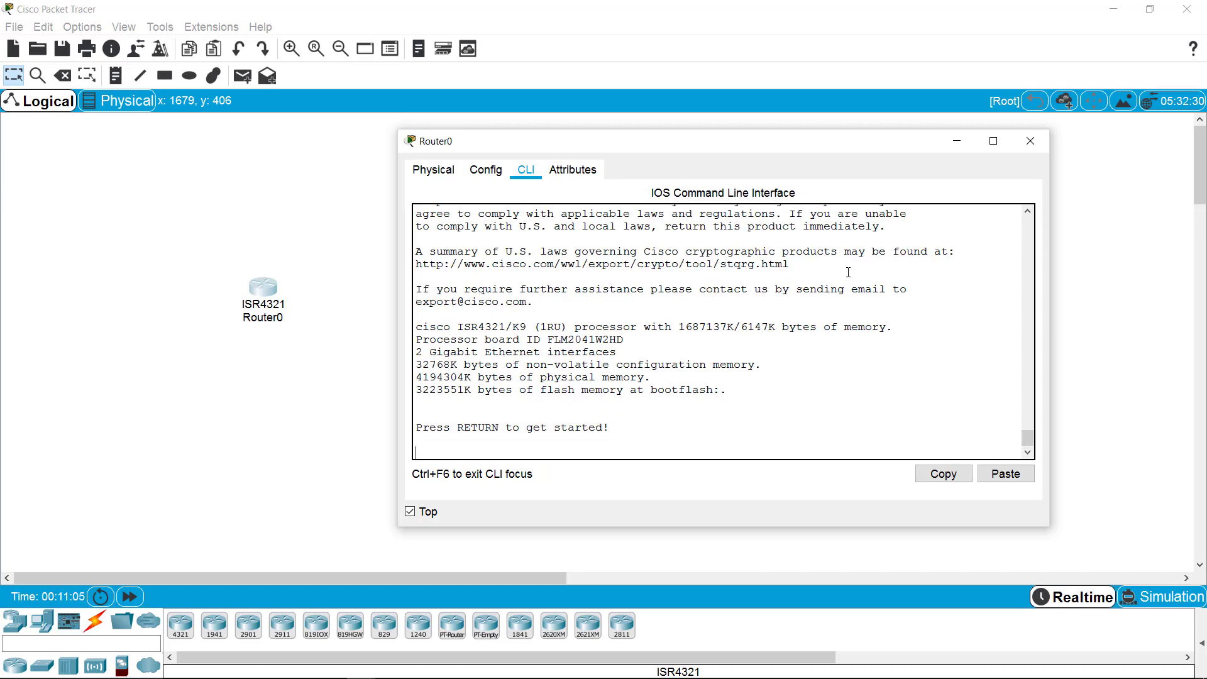
After the reboot, run enable, enter the new password, and erase stray text at the Router# prompt
key(Return)
key(Return)
key(Return)
key(Return)
key(Return)
key(Return)
key(Return)
key(Return)
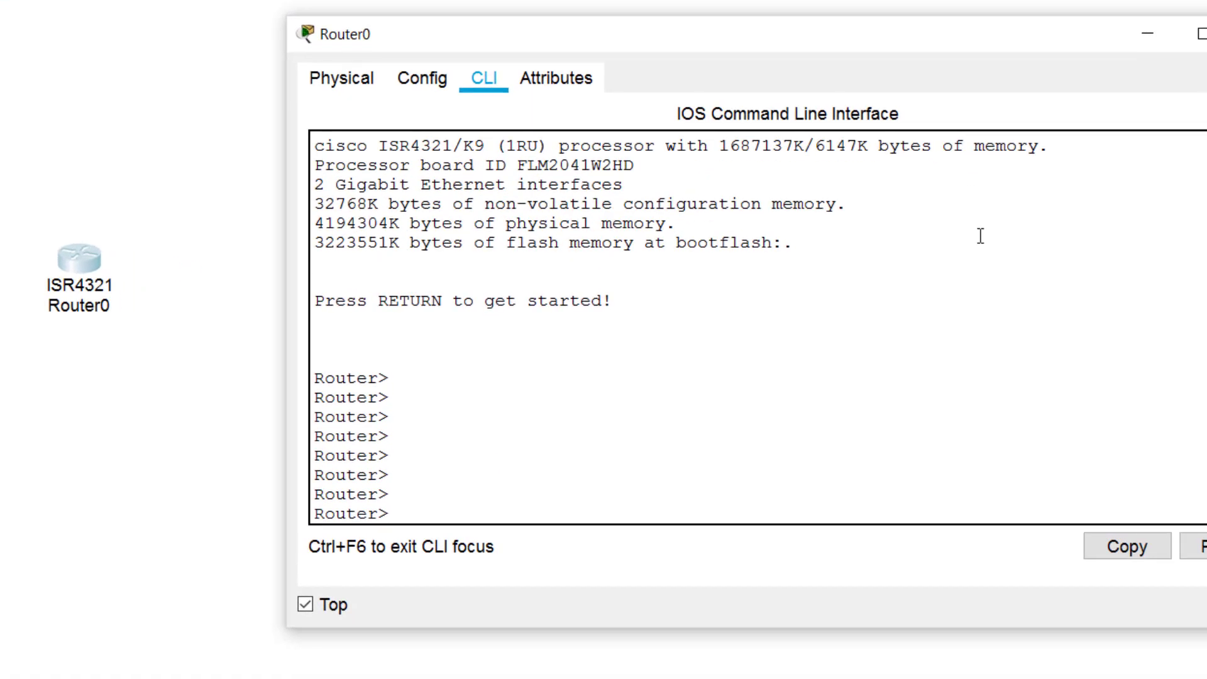
text(enable)
key(Return)
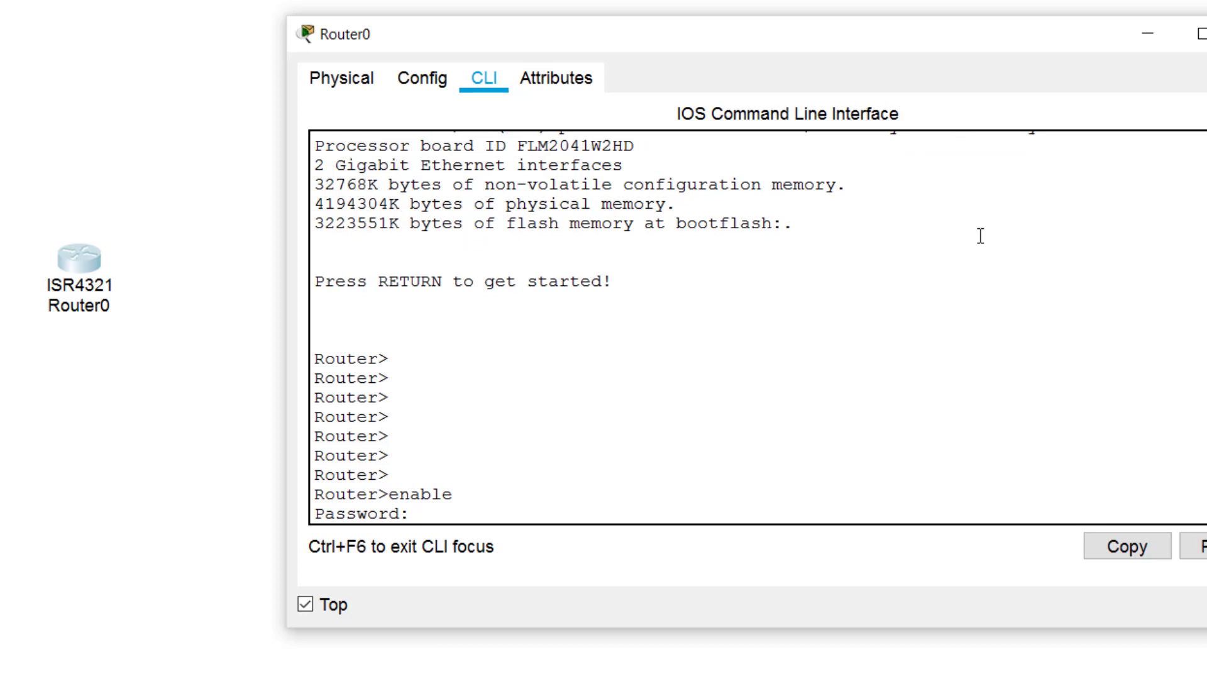
key(Return)
key(Return)
key(Return)
key(Return)
key(Return)
key(Return)
key(Return)
key(Return)
key(Return)
key(Return)
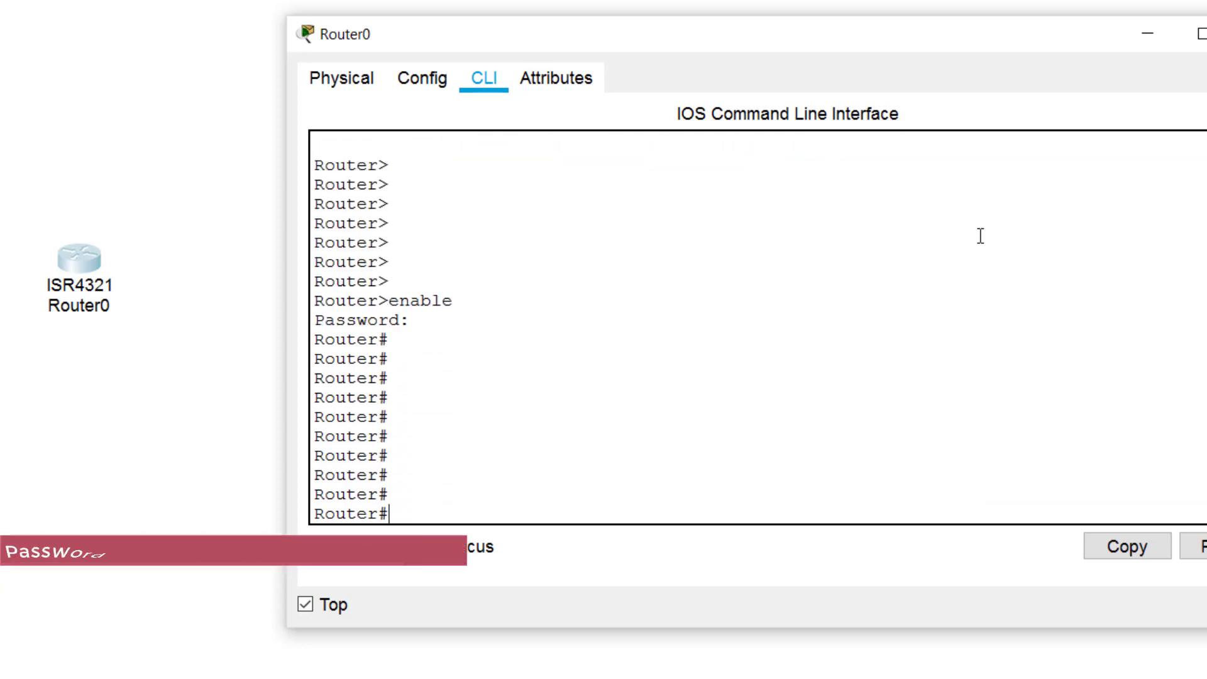
text(accessed)
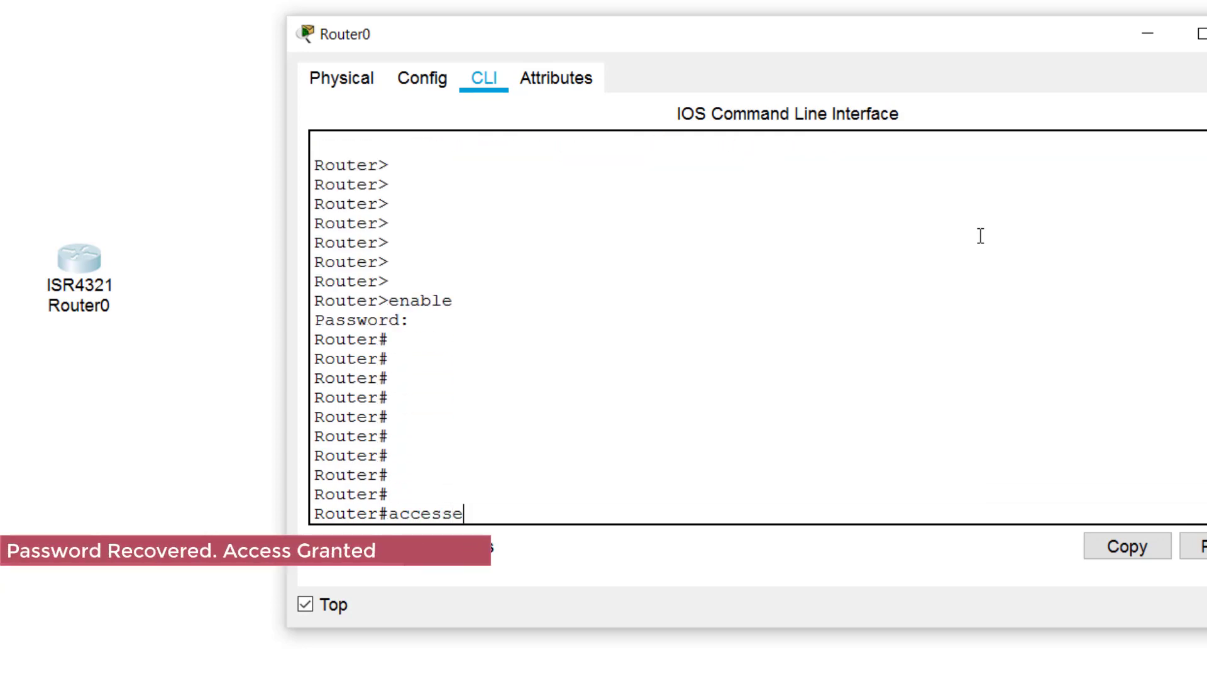
text(..................)
key(BackSpace)
key(BackSpace)
key(BackSpace)
key(BackSpace)
key(BackSpace)
key(BackSpace)
key(BackSpace)
key(BackSpace)
key(BackSpace)
key(BackSpace)
key(BackSpace)
key(BackSpace)
key(BackSpace)
key(BackSpace)
key(BackSpace)
key(BackSpace)
key(BackSpace)
key(BackSpace)
key(BackSpace)
key(BackSpace)
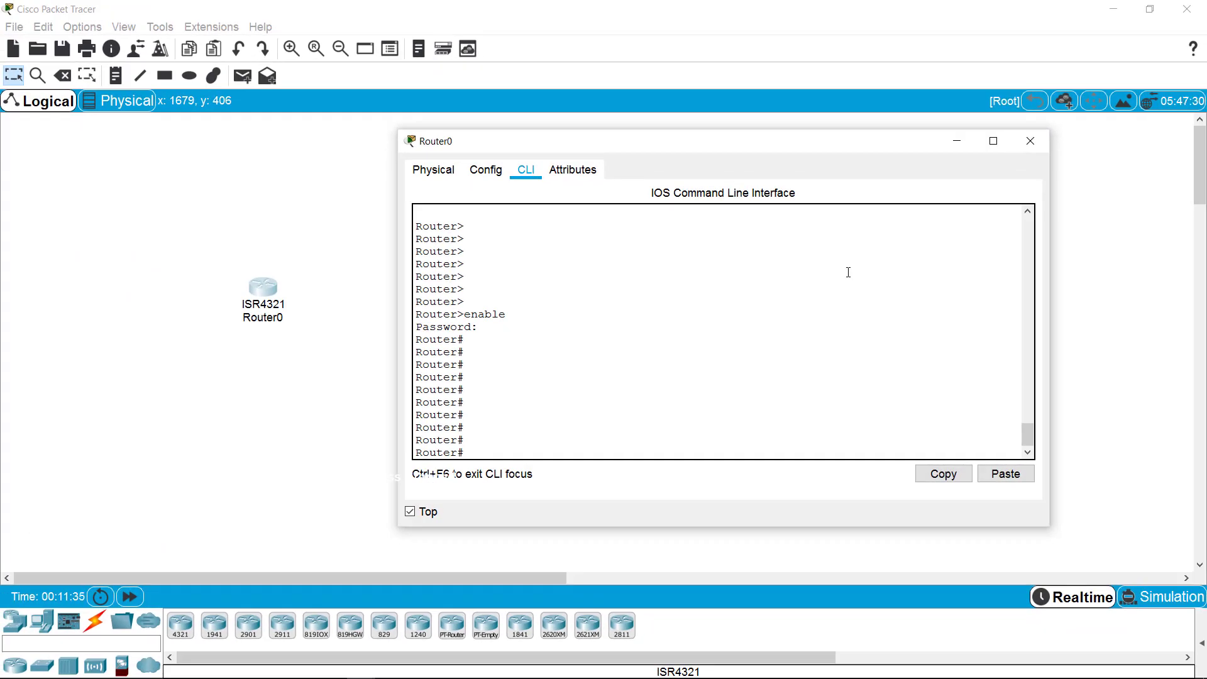
Run show version, page to the end, and highlight the 'Configuration register is 0x2102' line
text(show version)
key(Return)
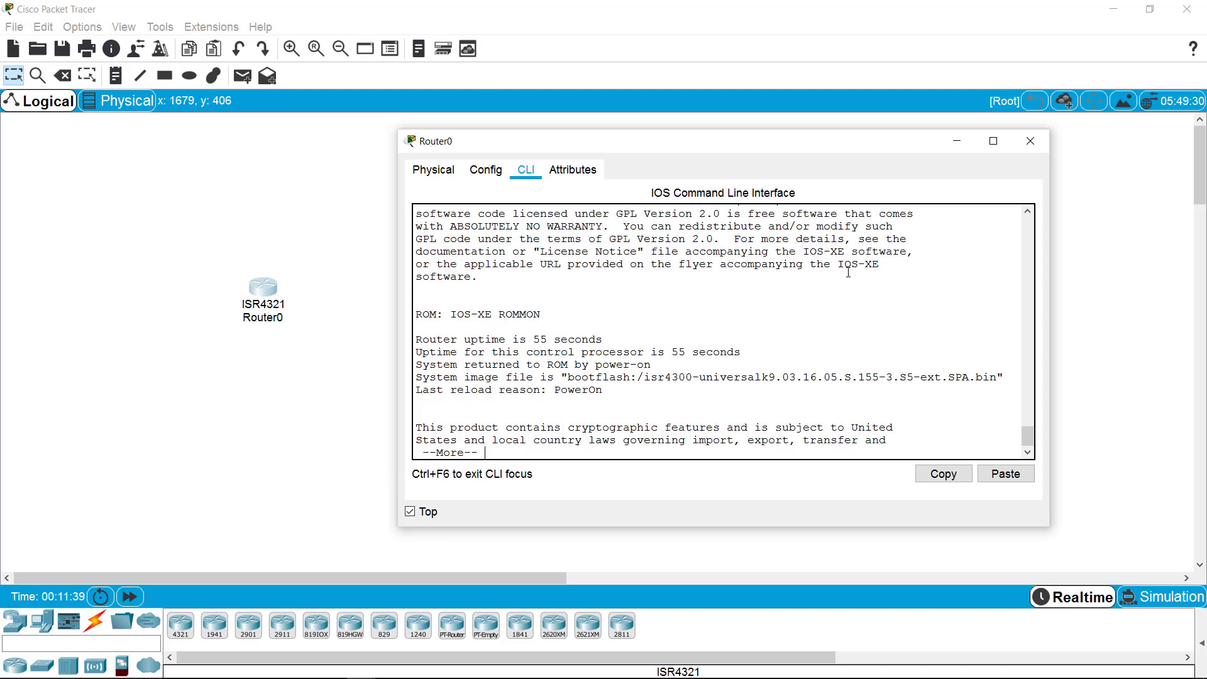
key(space)
key(space)
key(space)
key(space)
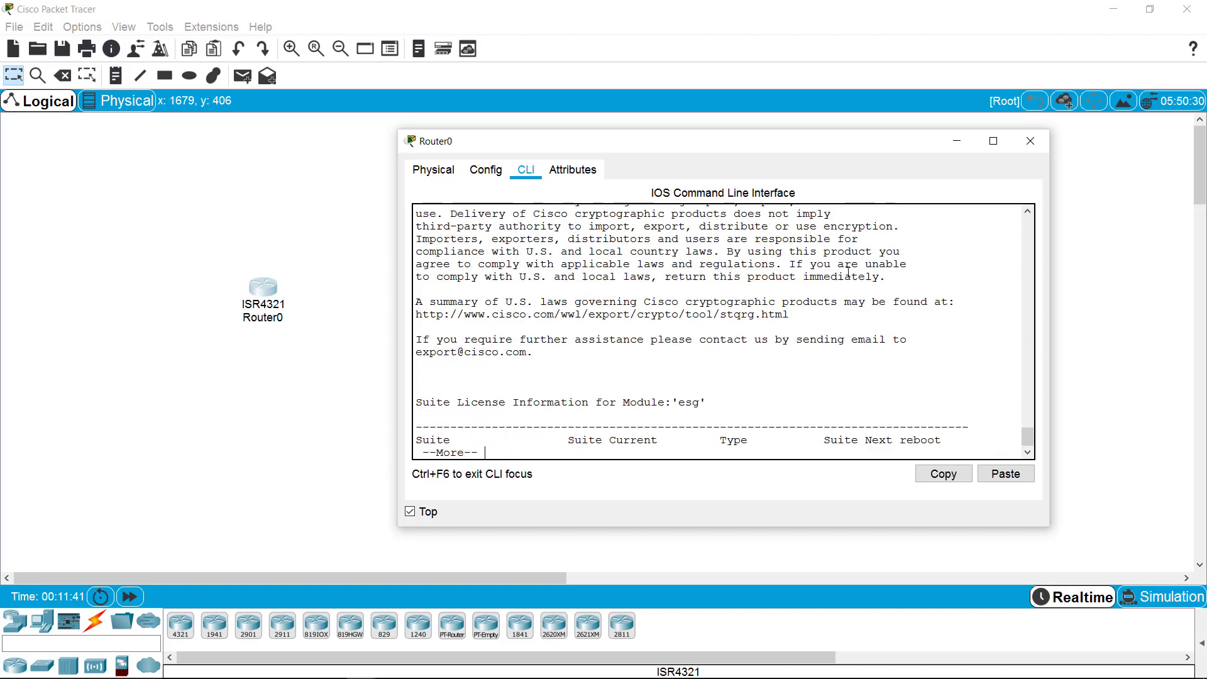
key(Return)
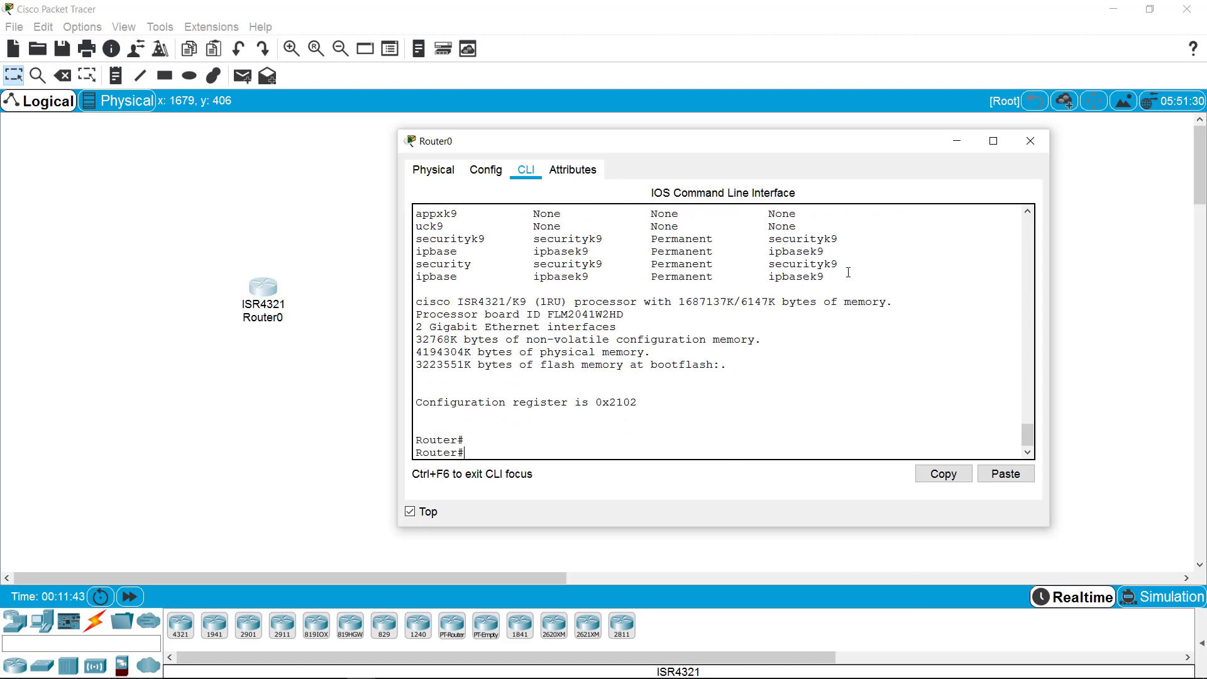
drag(637, 400, 399, 403)
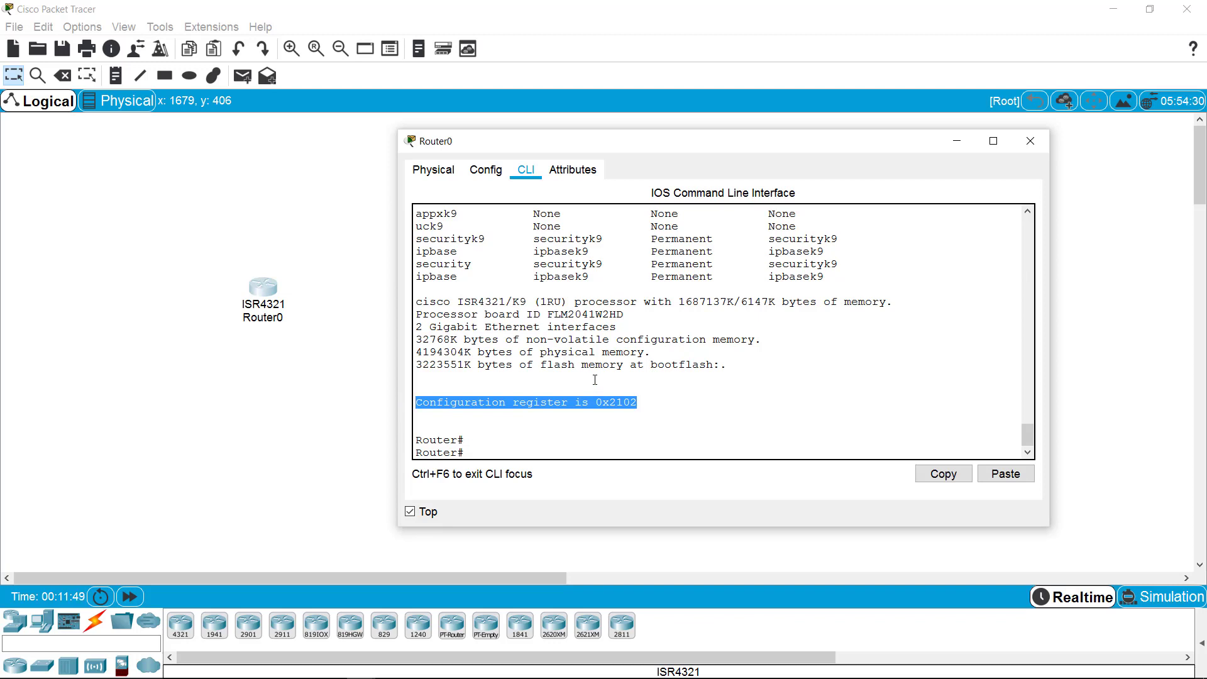
click(652, 403)
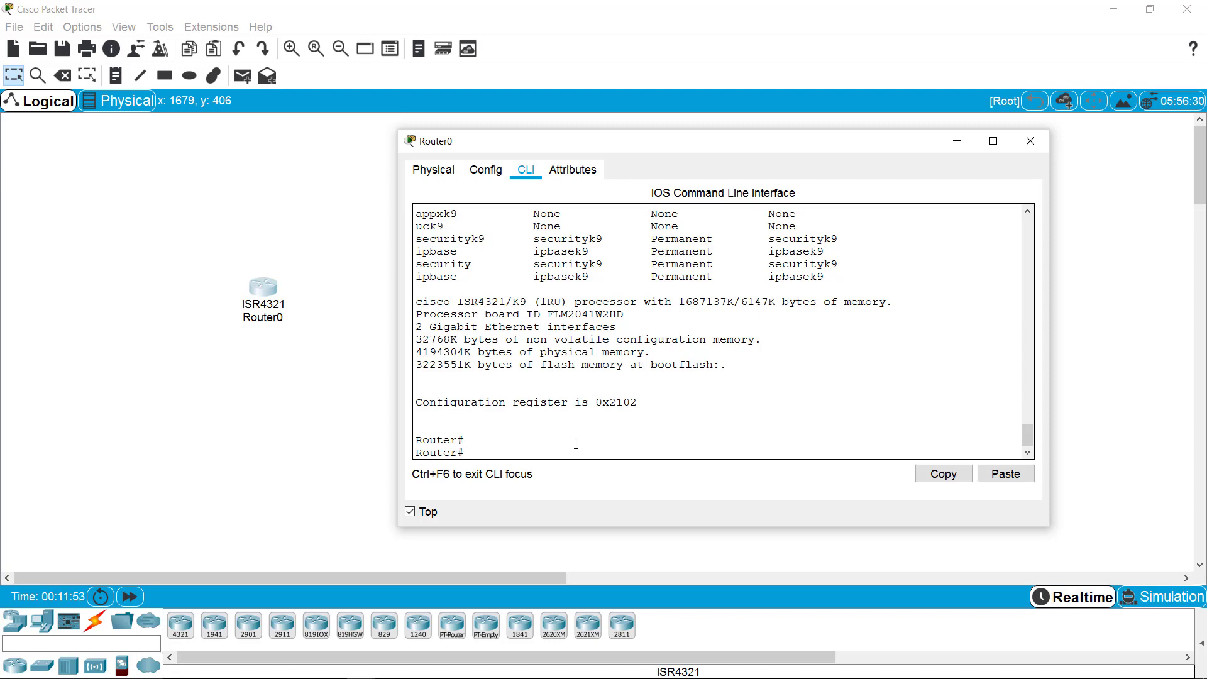
key(Return)
key(Return)
key(Return)
key(Return)
key(Return)
key(Return)
key(Return)
key(Return)
key(Return)
key(Return)
key(Return)
key(Return)
key(Return)
key(Return)
key(Return)
key(Return)
key(Return)
key(Return)
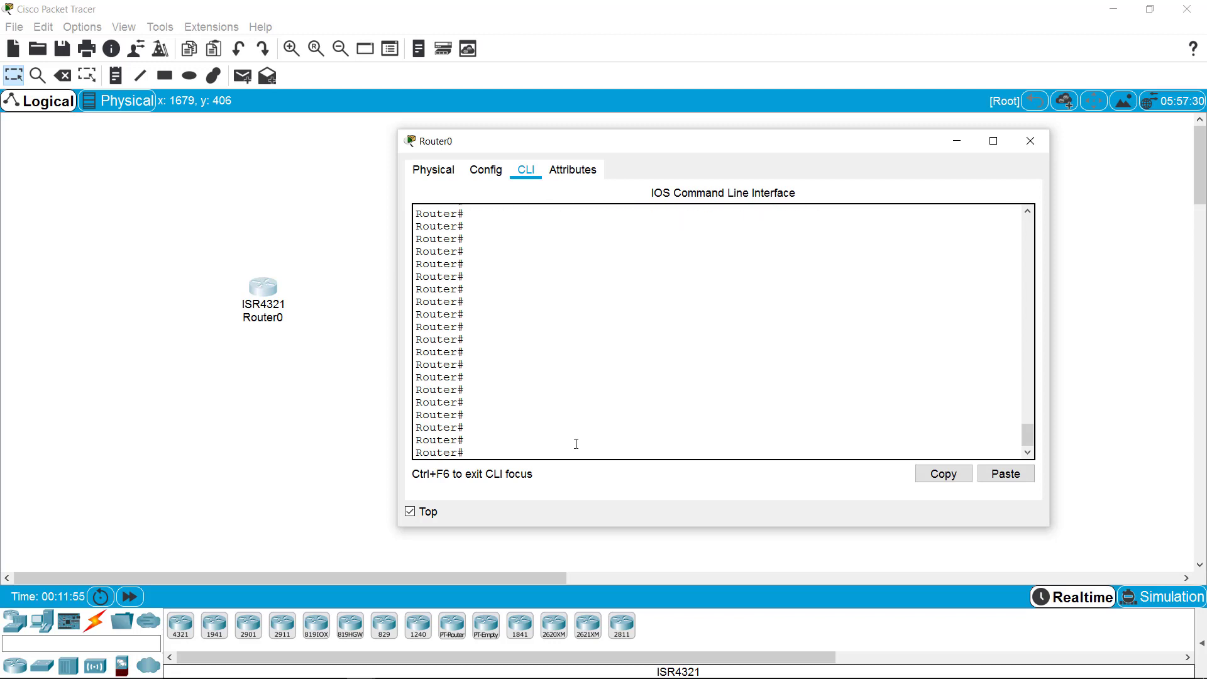
Enter global configuration mode and remove Router0's old enable password with no enable password
text(config)
key(Return)
key(Return)
key(Return)
key(Return)
key(Return)
key(Return)
key(Return)
key(Return)
key(Return)
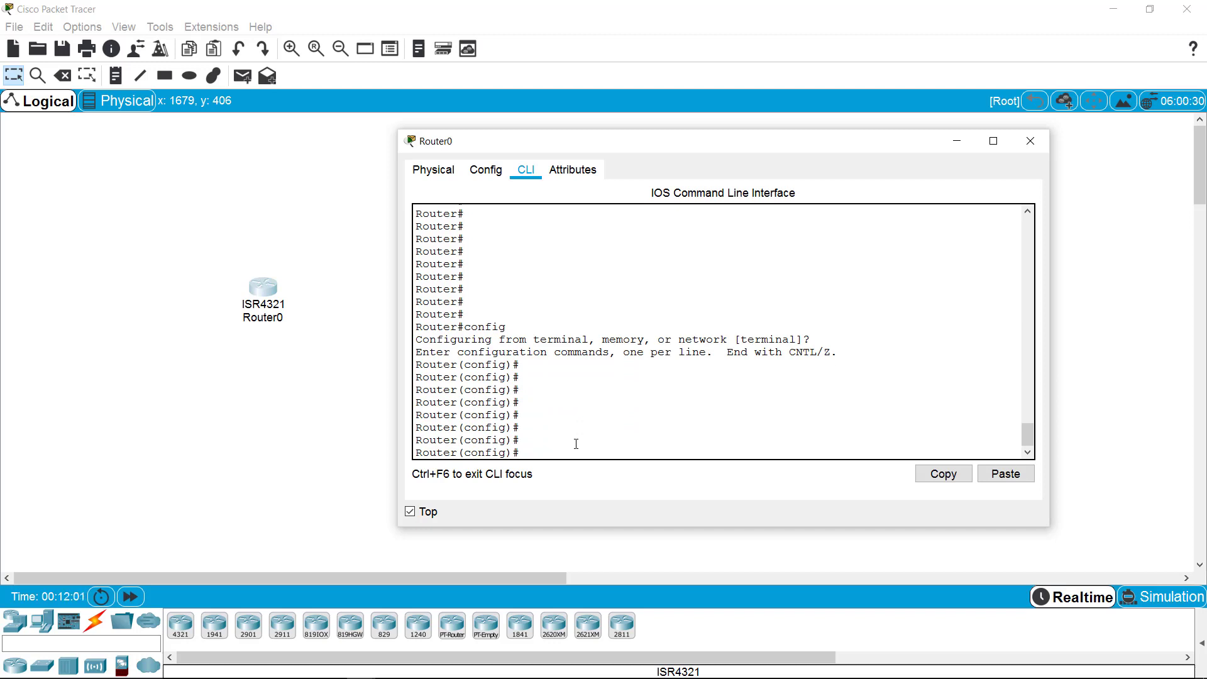
text(no enable password)
key(Return)
key(Return)
key(Return)
key(Return)
key(Return)
key(Return)
key(Return)
key(Return)
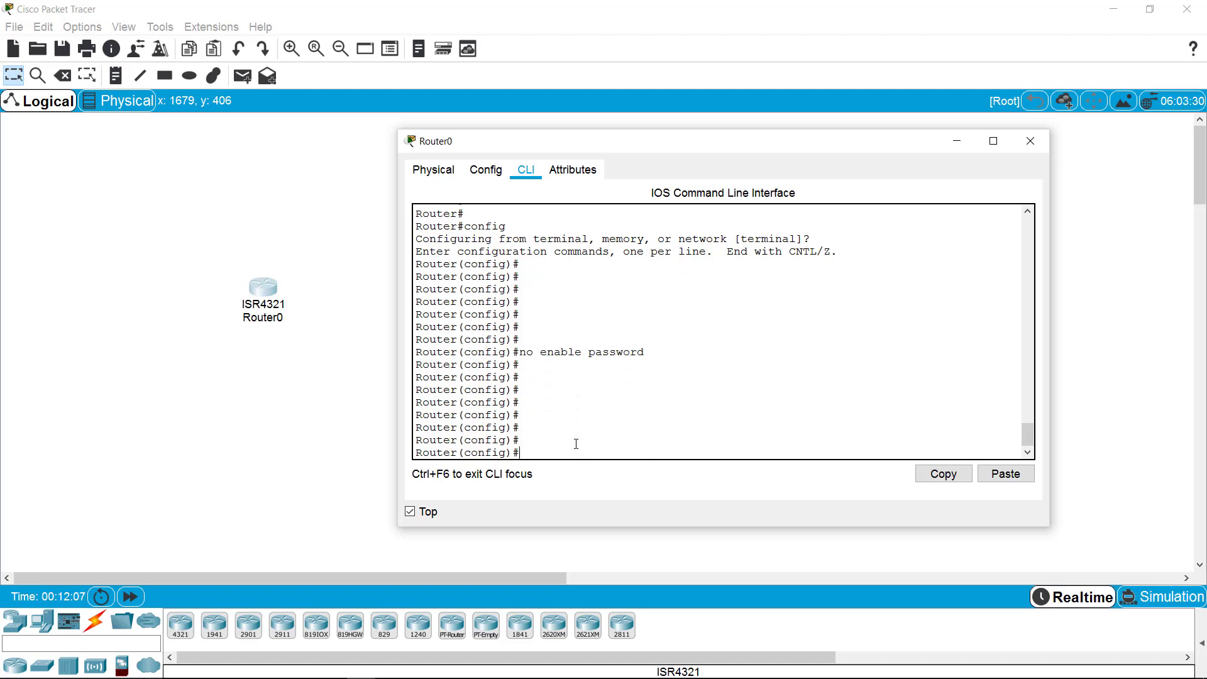
Set an enable secret with the new password, then exit global configuration mode
text(enable se)
key(Tab)
text(password)
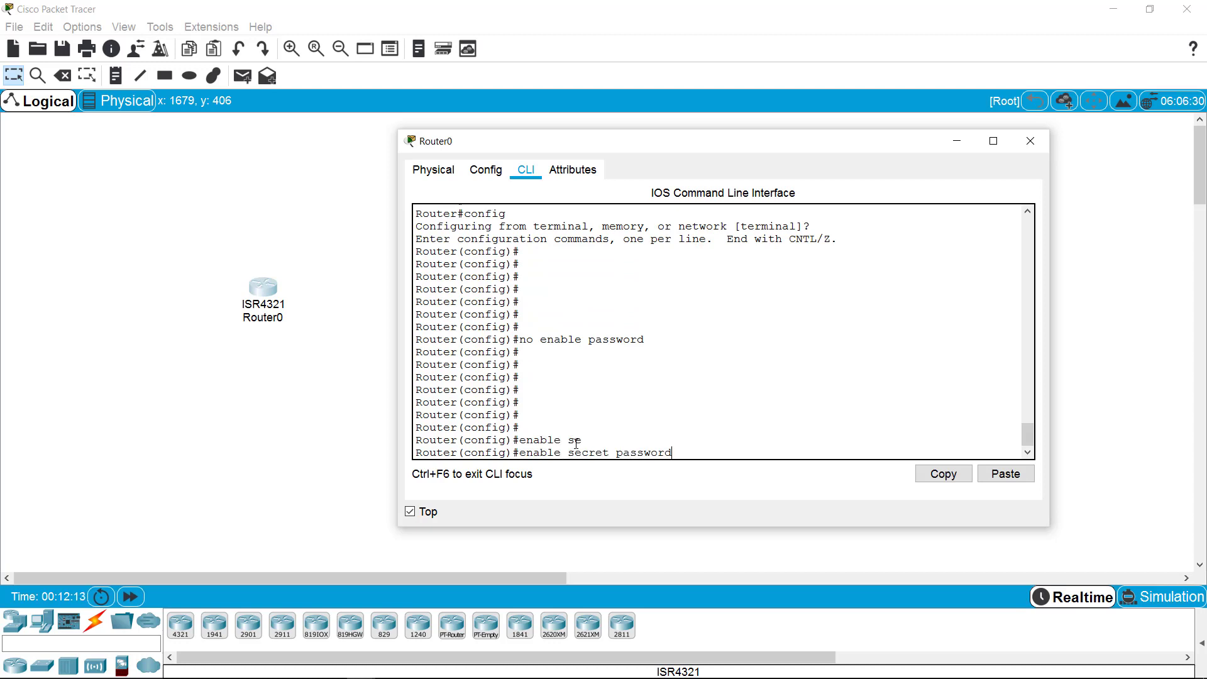
text( cisco)
drag(562, 453, 614, 452)
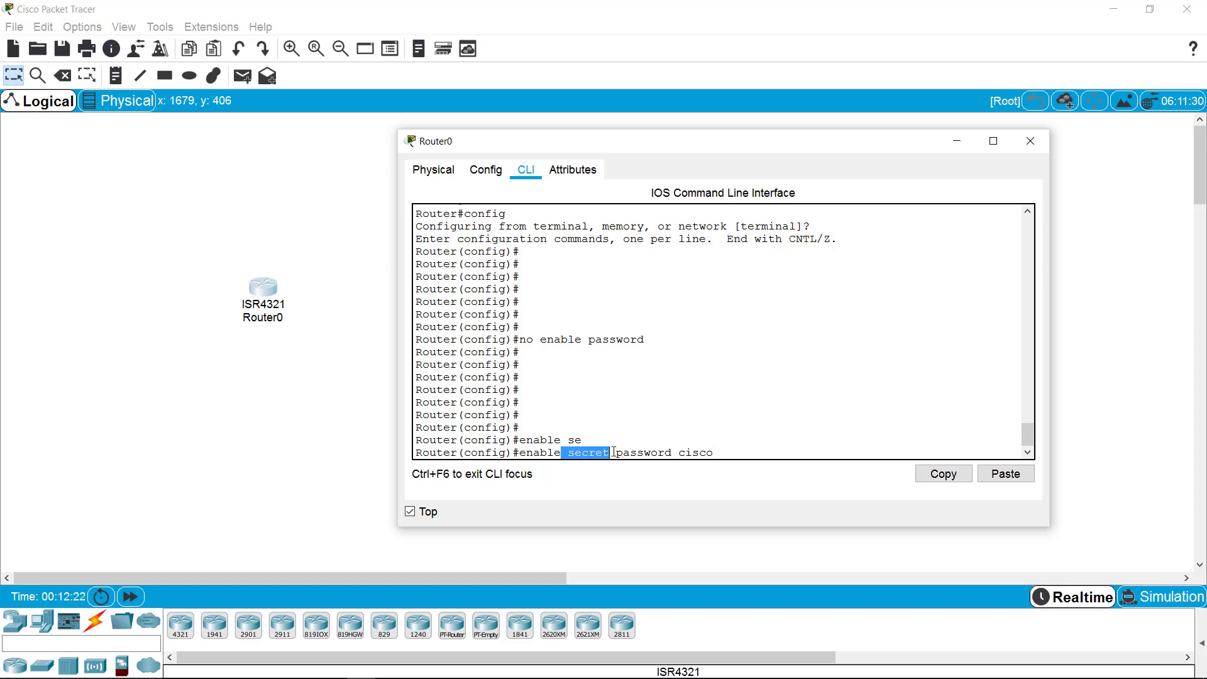
click(738, 450)
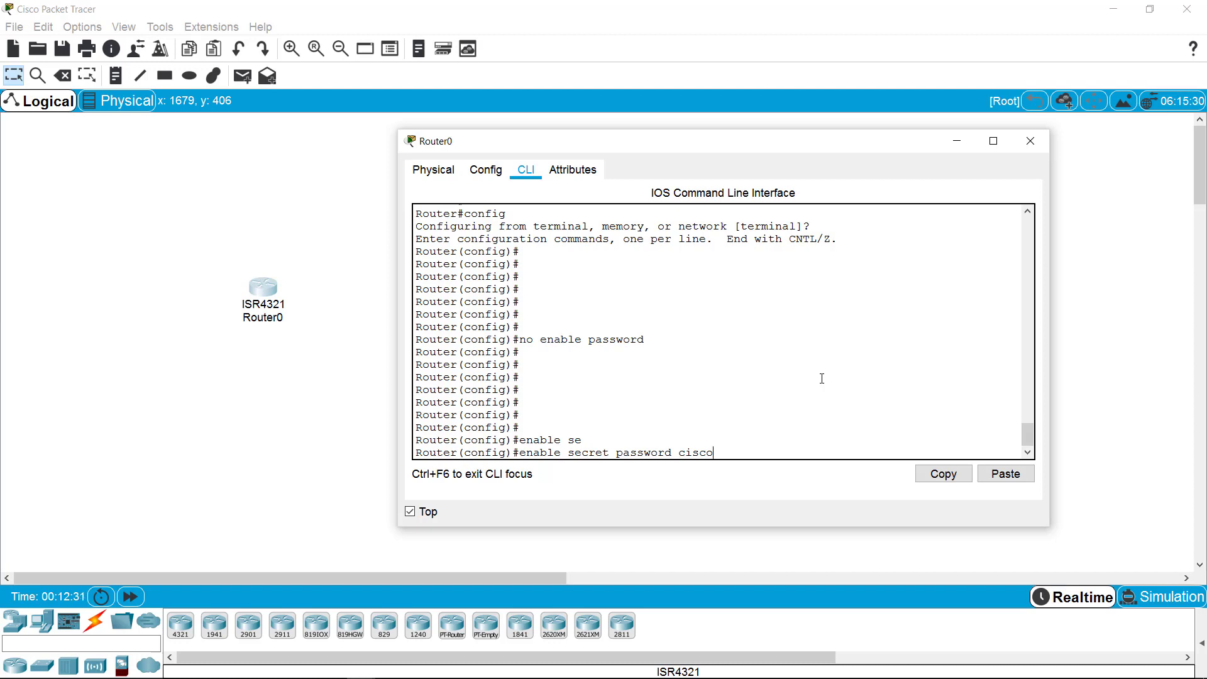
key(Return)
key(Return)
key(Return)
key(Return)
key(Return)
key(Return)
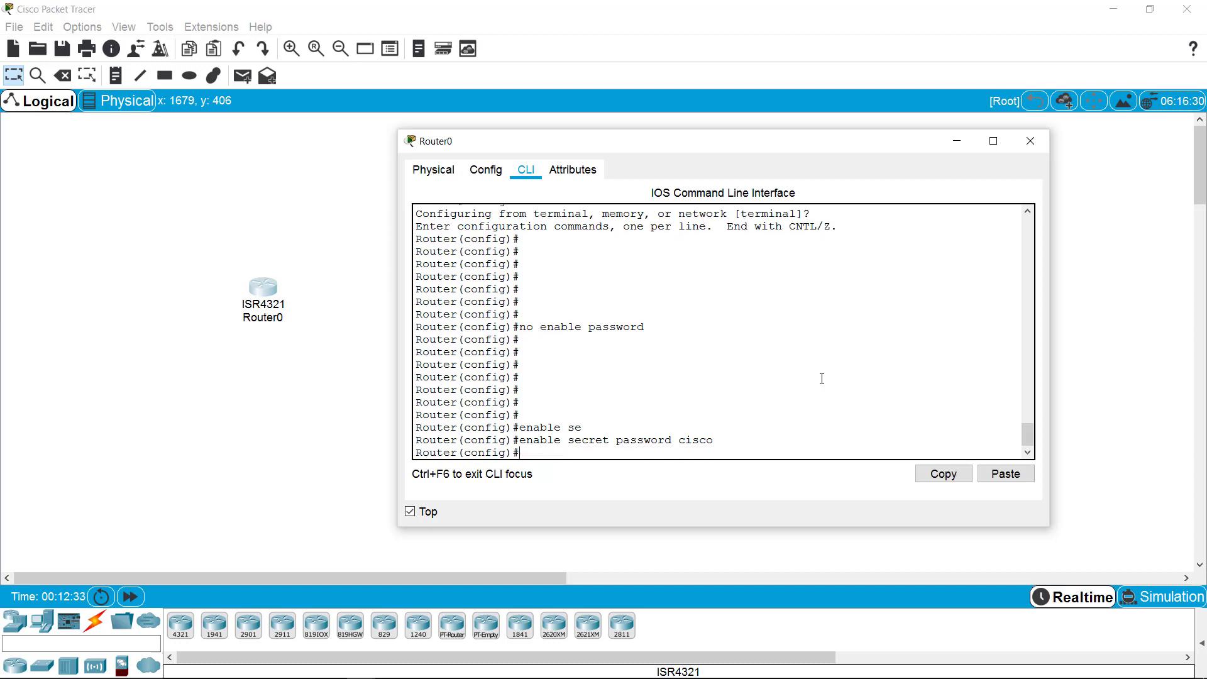
text(exit)
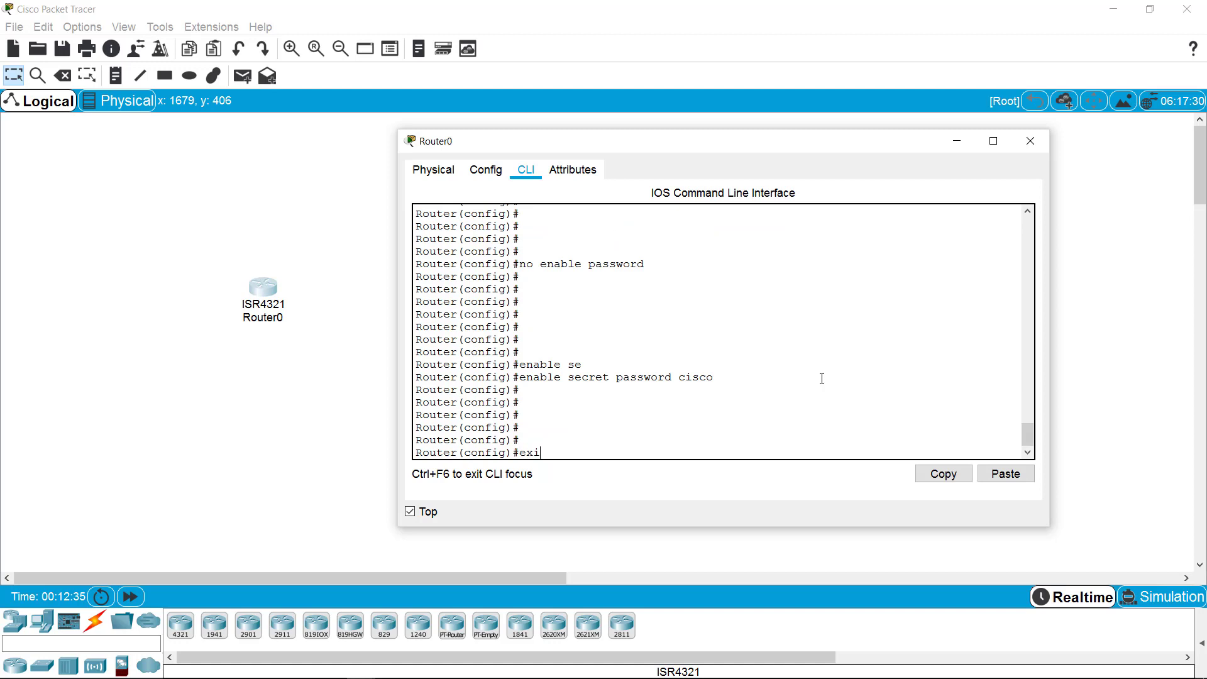
key(Return)
key(Return)
key(Return)
key(Return)
key(Return)
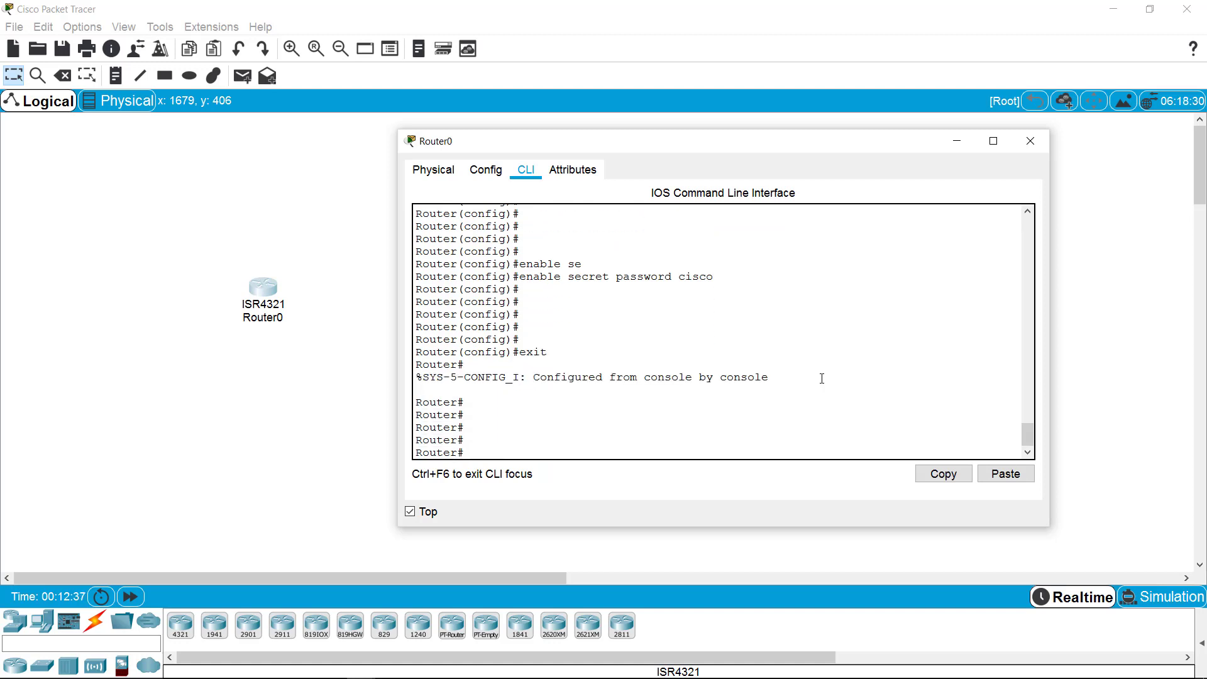
Save with write, then show running-config and highlight the enable secret 5 hash
text(write)
key(Return)
key(Return)
key(Return)
key(Return)
key(Return)
key(Return)
text(show)
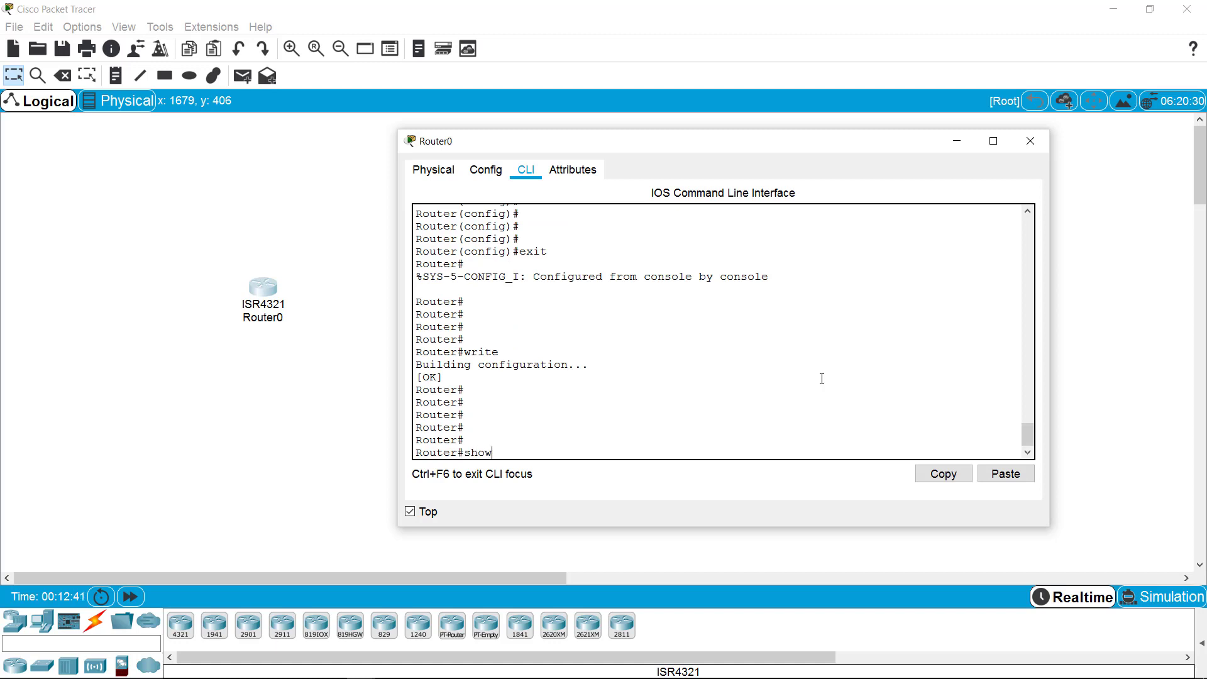
text( run)
key(Tab)
key(Return)
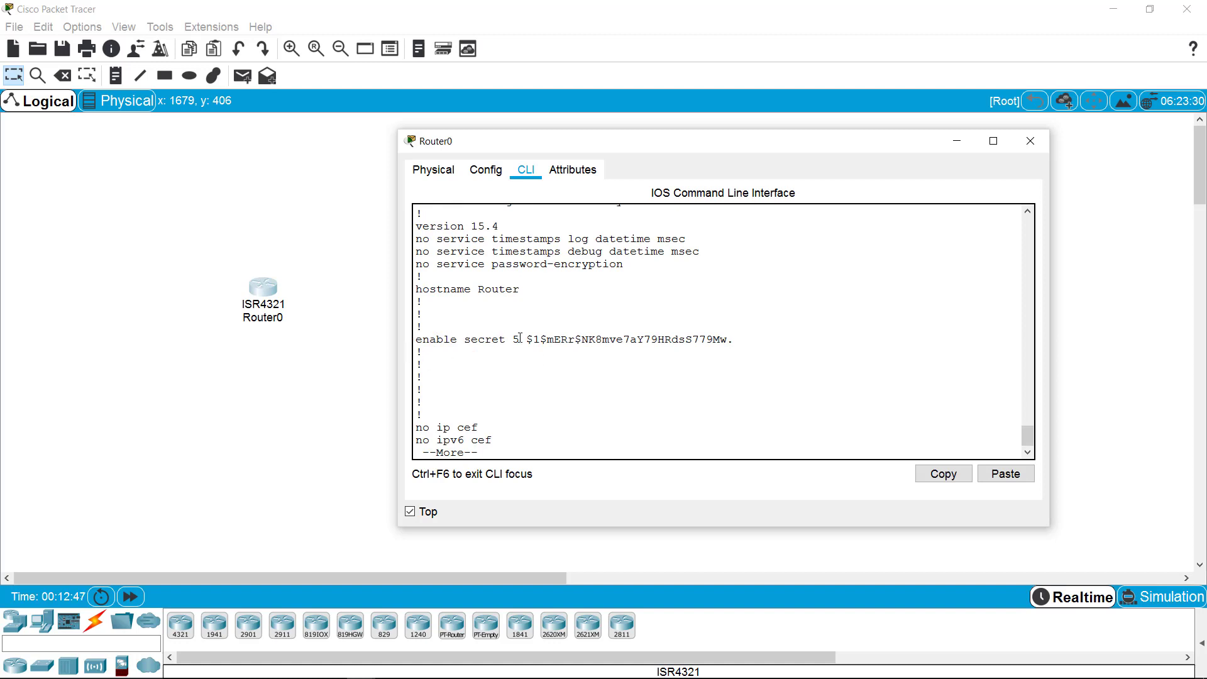
drag(527, 340, 752, 347)
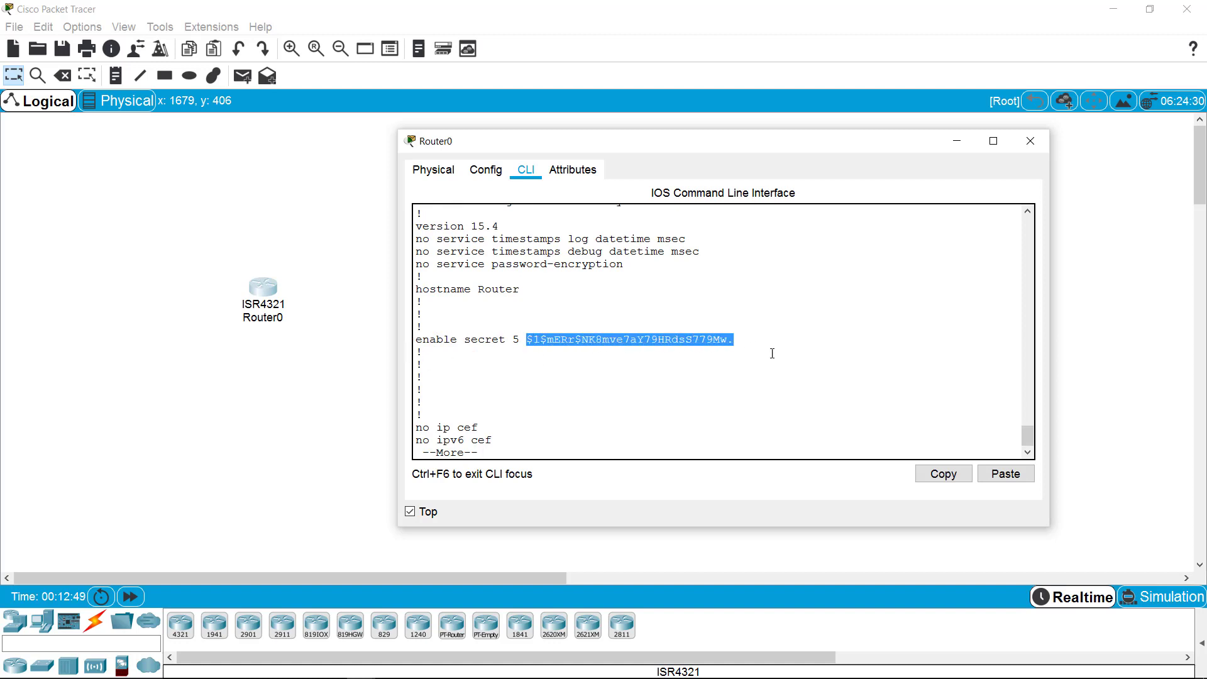